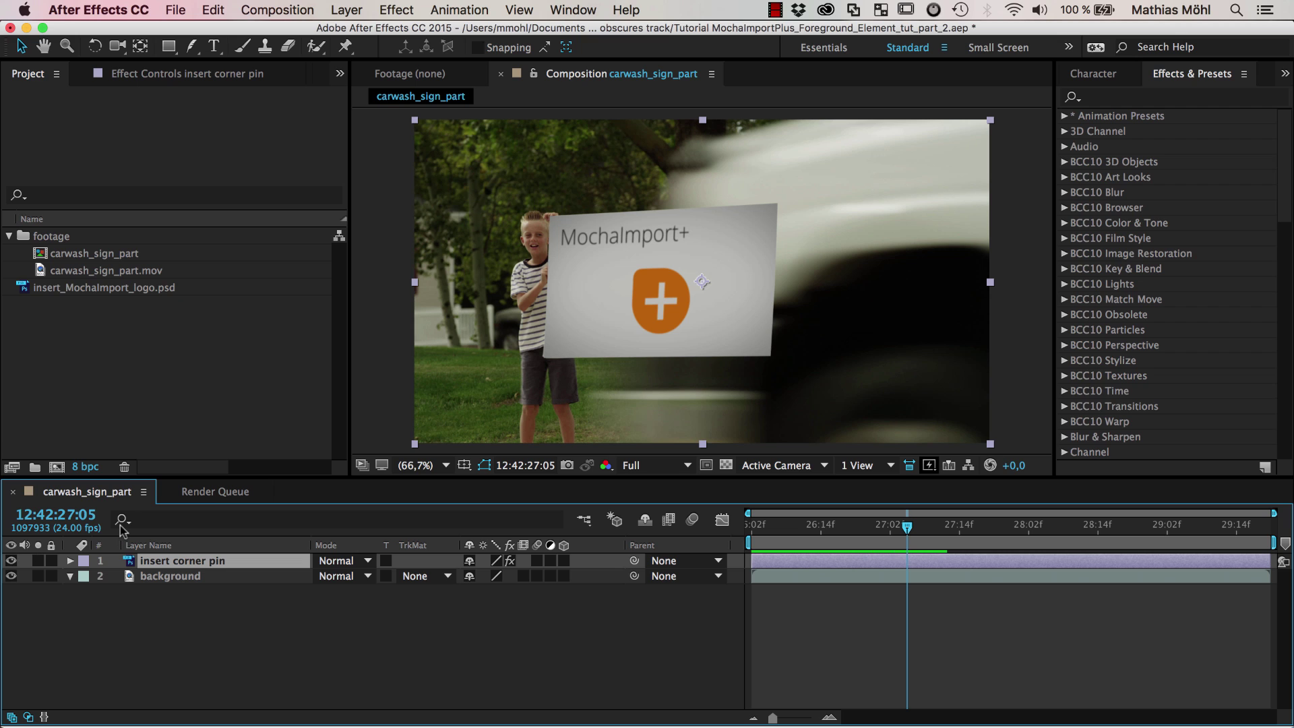
Step: Add carwash_sign_part.mov as the top layer and draw a closed Pen mask around the car at 12:42:27:05, refining its upper front vertex
{"action": "left_click", "coordinate": [108, 271]}
{"action": "left_click_drag", "start_coordinate": [108, 272], "coordinate": [112, 561]}
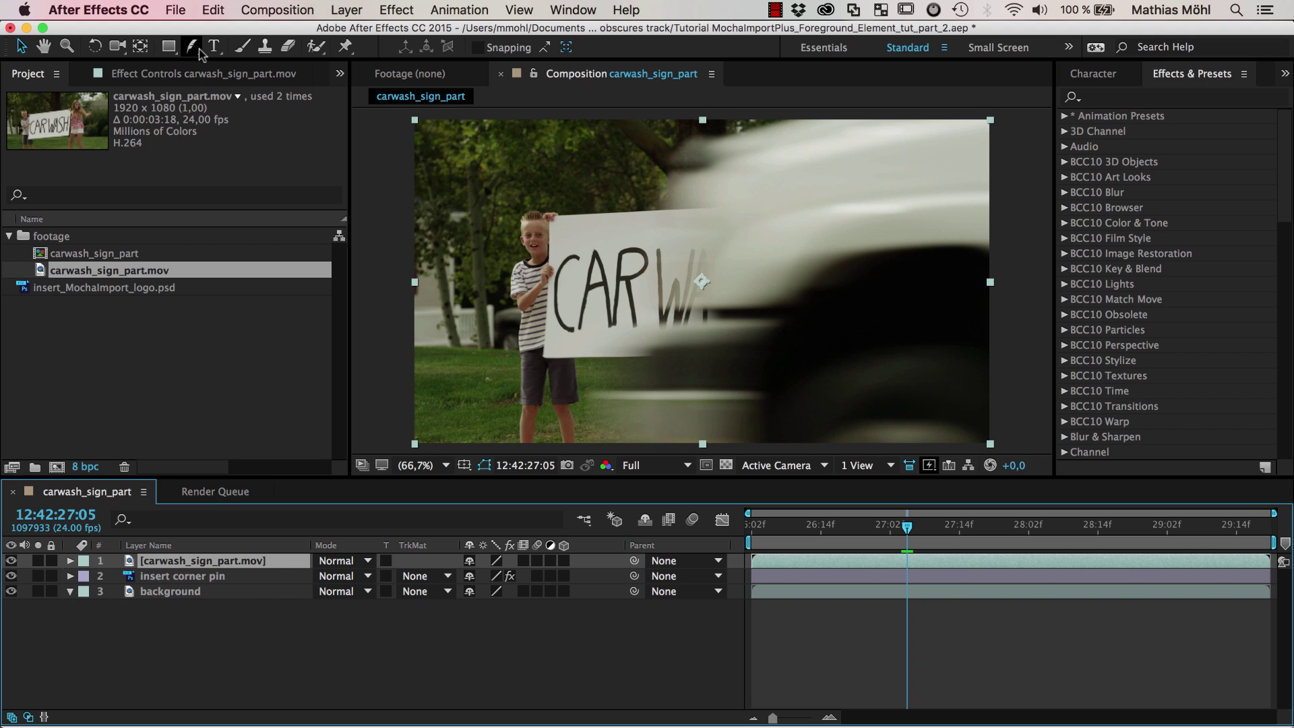
{"action": "left_click_drag", "start_coordinate": [201, 54], "coordinate": [242, 48]}
{"action": "left_click", "coordinate": [853, 113]}
{"action": "left_click", "coordinate": [755, 128]}
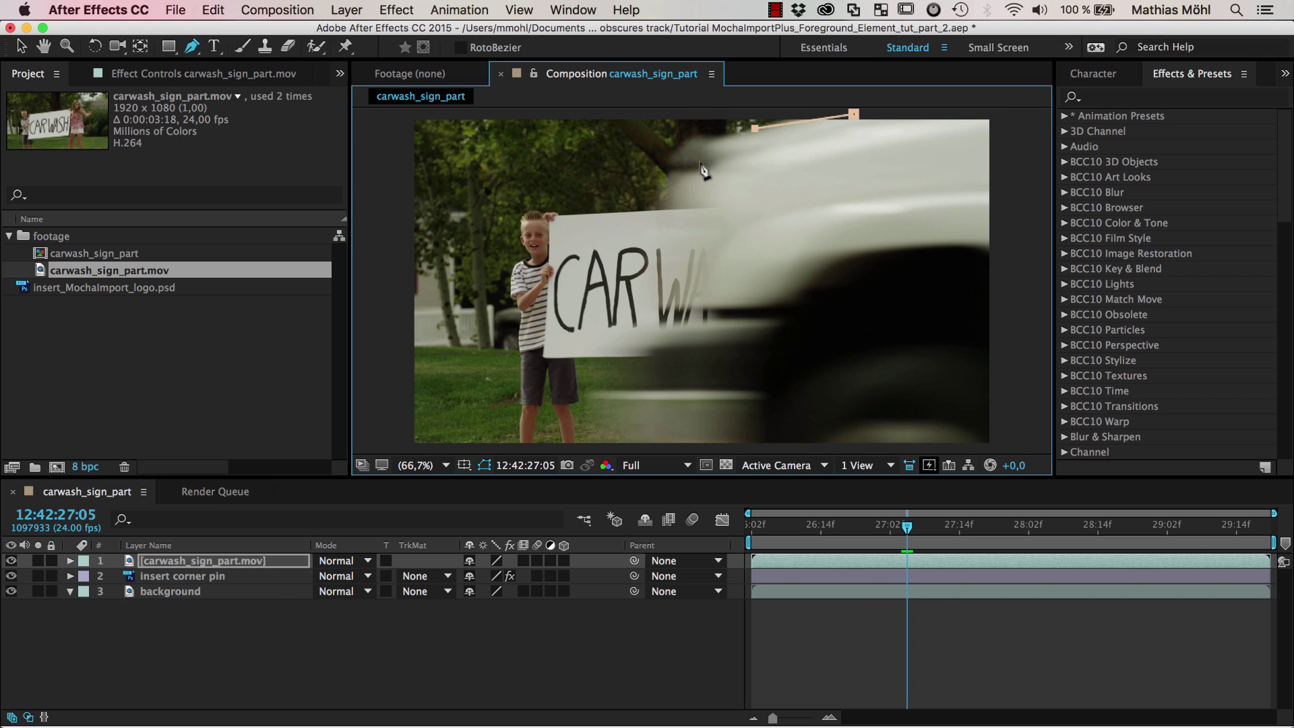
{"action": "left_click", "coordinate": [698, 163]}
{"action": "left_click", "coordinate": [712, 243]}
{"action": "left_click", "coordinate": [702, 302]}
{"action": "left_click", "coordinate": [711, 318]}
{"action": "left_click", "coordinate": [664, 327]}
{"action": "left_click", "coordinate": [648, 351]}
{"action": "left_click", "coordinate": [641, 384]}
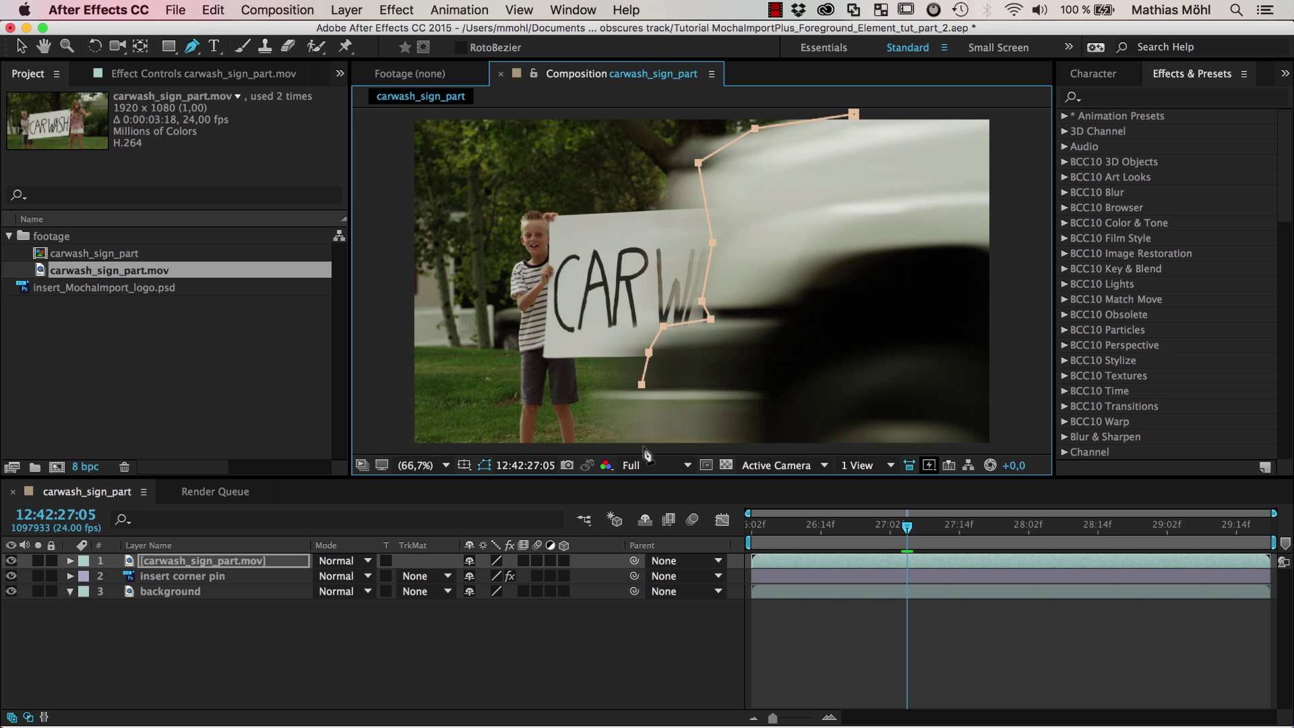
{"action": "left_click", "coordinate": [641, 446]}
{"action": "left_click", "coordinate": [1003, 449]}
{"action": "left_click", "coordinate": [1003, 119]}
{"action": "left_click", "coordinate": [853, 113]}
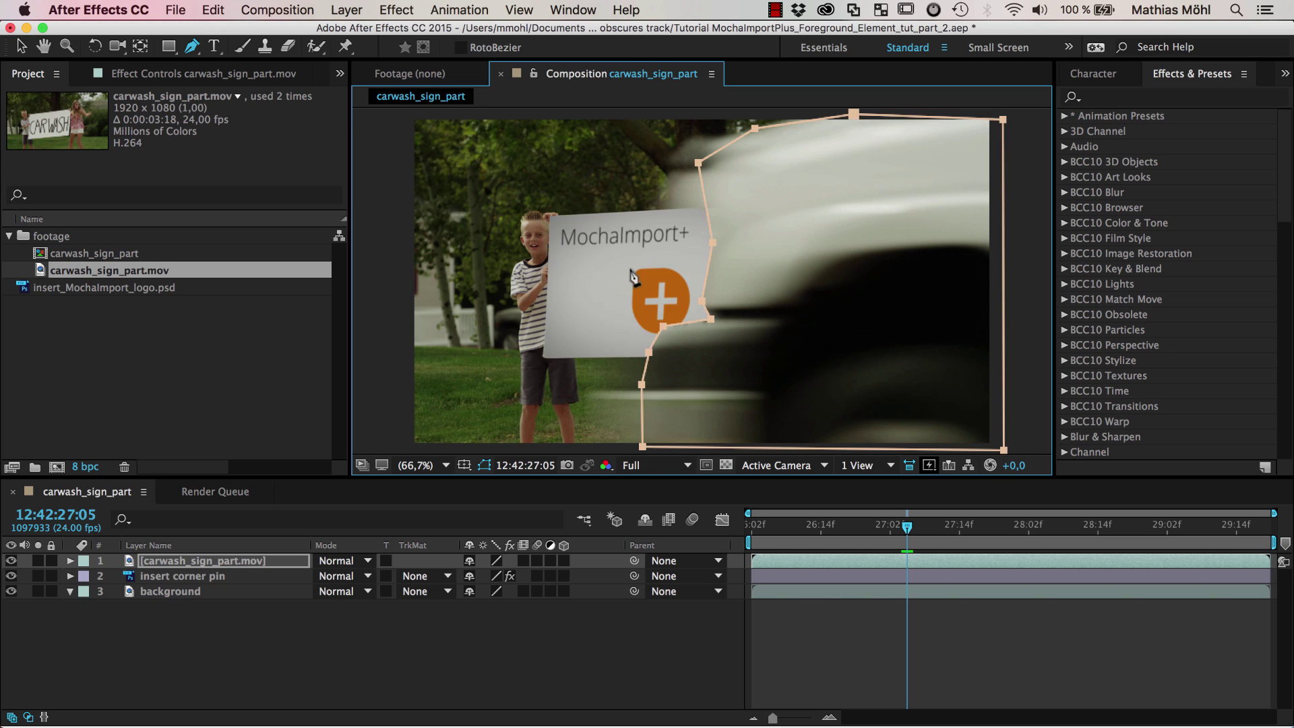
{"action": "left_click_drag", "start_coordinate": [698, 163], "coordinate": [716, 167]}
{"action": "key", "text": "v"}
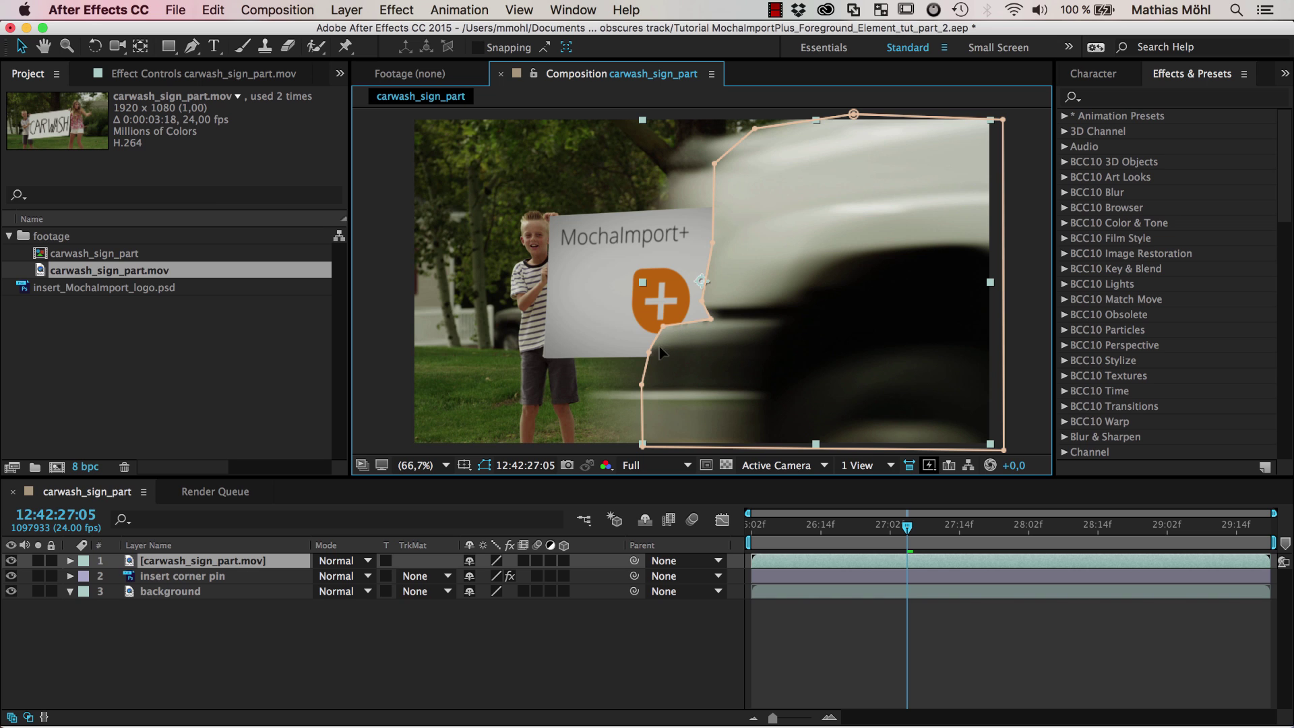
Step: Feather the car mask's front edge outward over the sign with the Mask Feather tool and hide the mask outline
{"action": "left_click", "coordinate": [193, 47]}
{"action": "left_click_drag", "start_coordinate": [197, 54], "coordinate": [243, 132]}
{"action": "left_click_drag", "start_coordinate": [713, 251], "coordinate": [666, 252]}
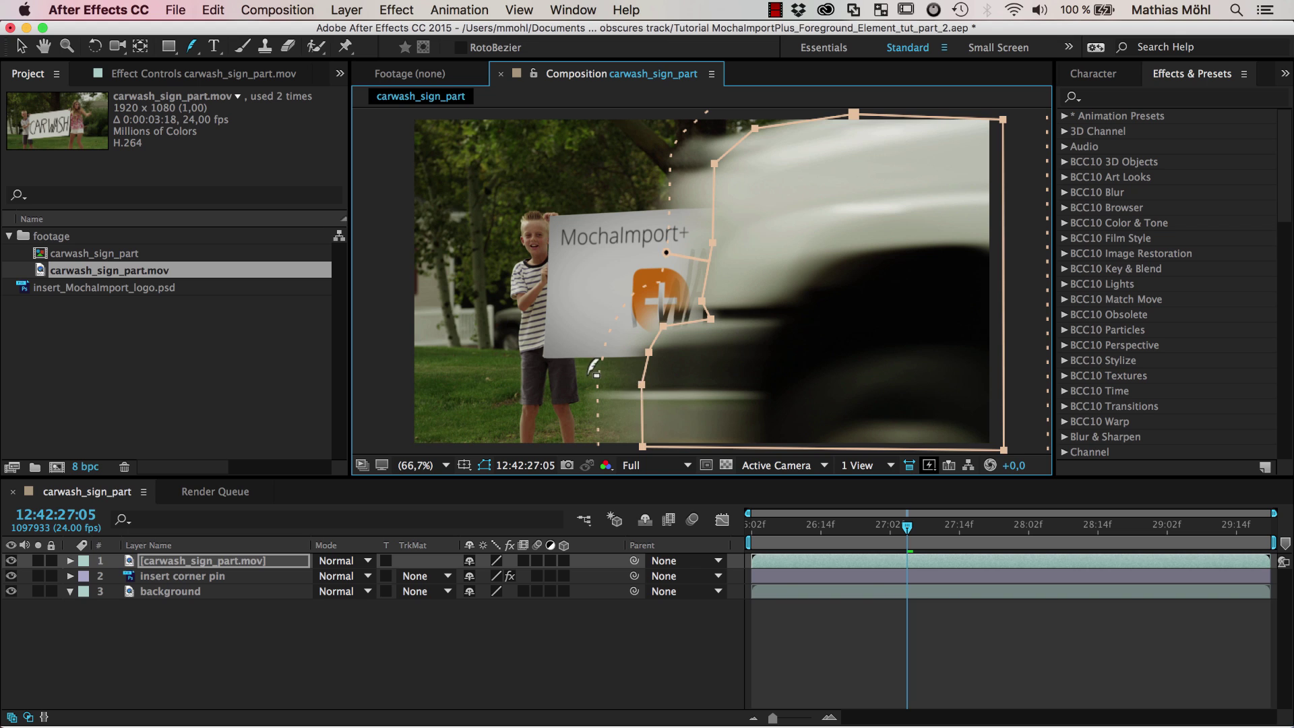
{"action": "left_click", "coordinate": [485, 466]}
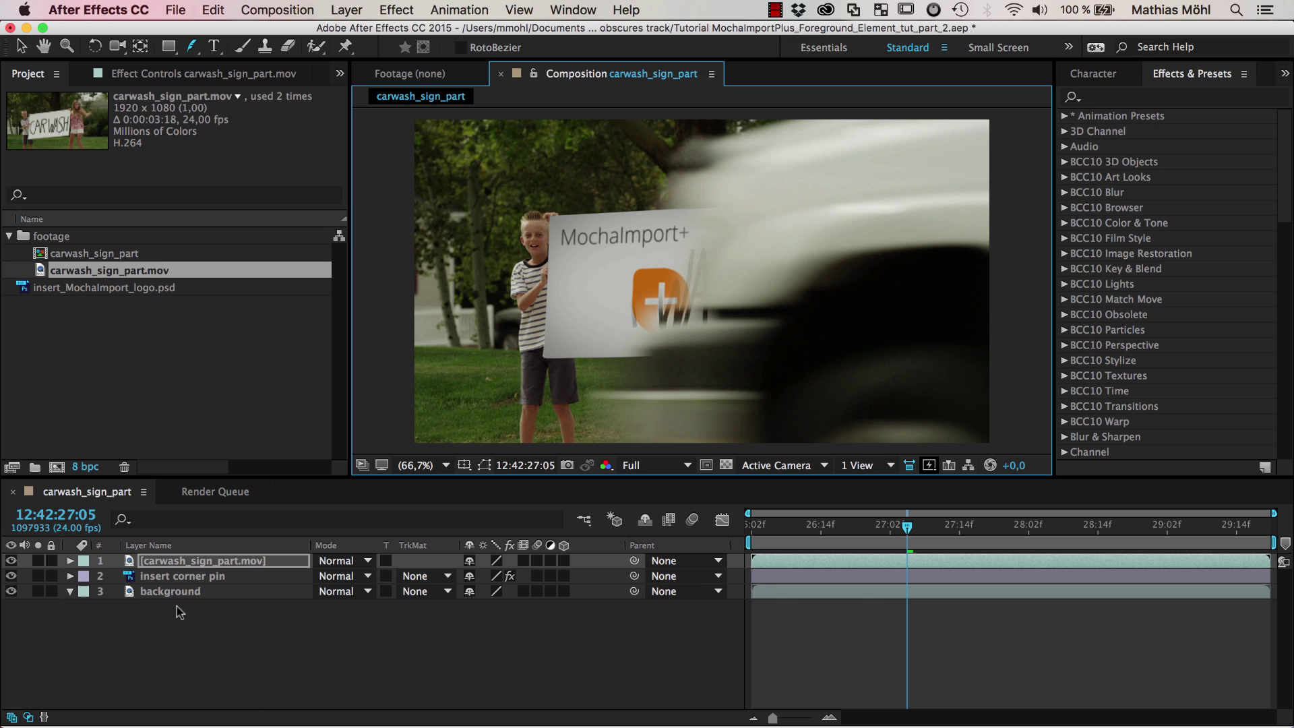
Step: Delete the masked carwash_sign_part.mov layer from the composition
{"action": "left_click", "coordinate": [204, 560]}
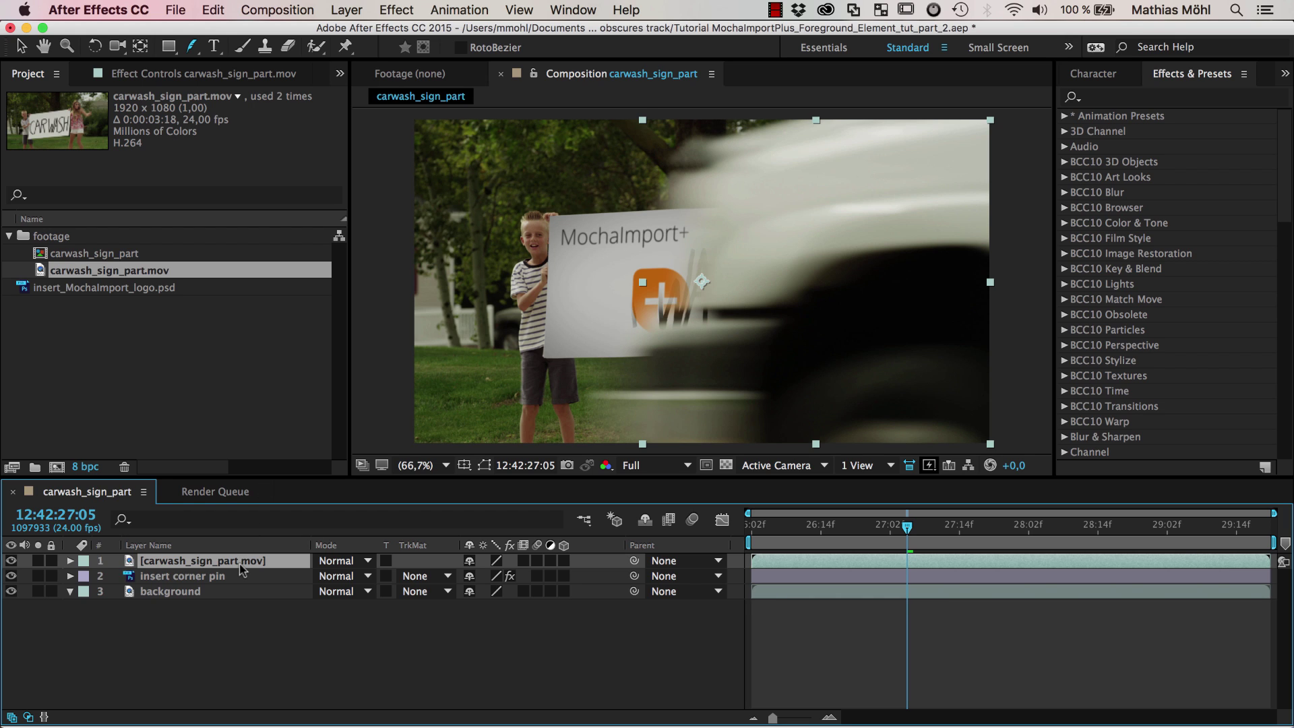
{"action": "key", "text": "Delete"}
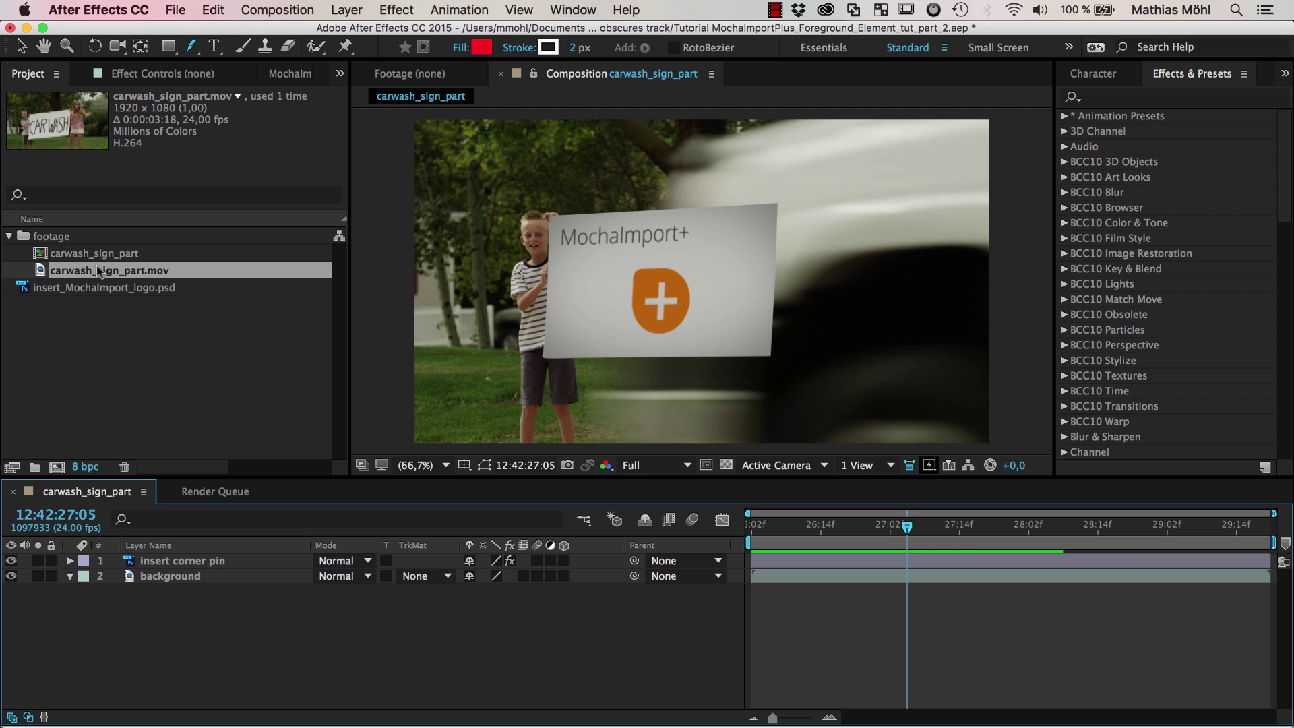
Step: Create a new composition named "car roto" from carwash_sign_part.mov and place it outside the footage folder
{"action": "left_click_drag", "start_coordinate": [96, 269], "coordinate": [58, 467]}
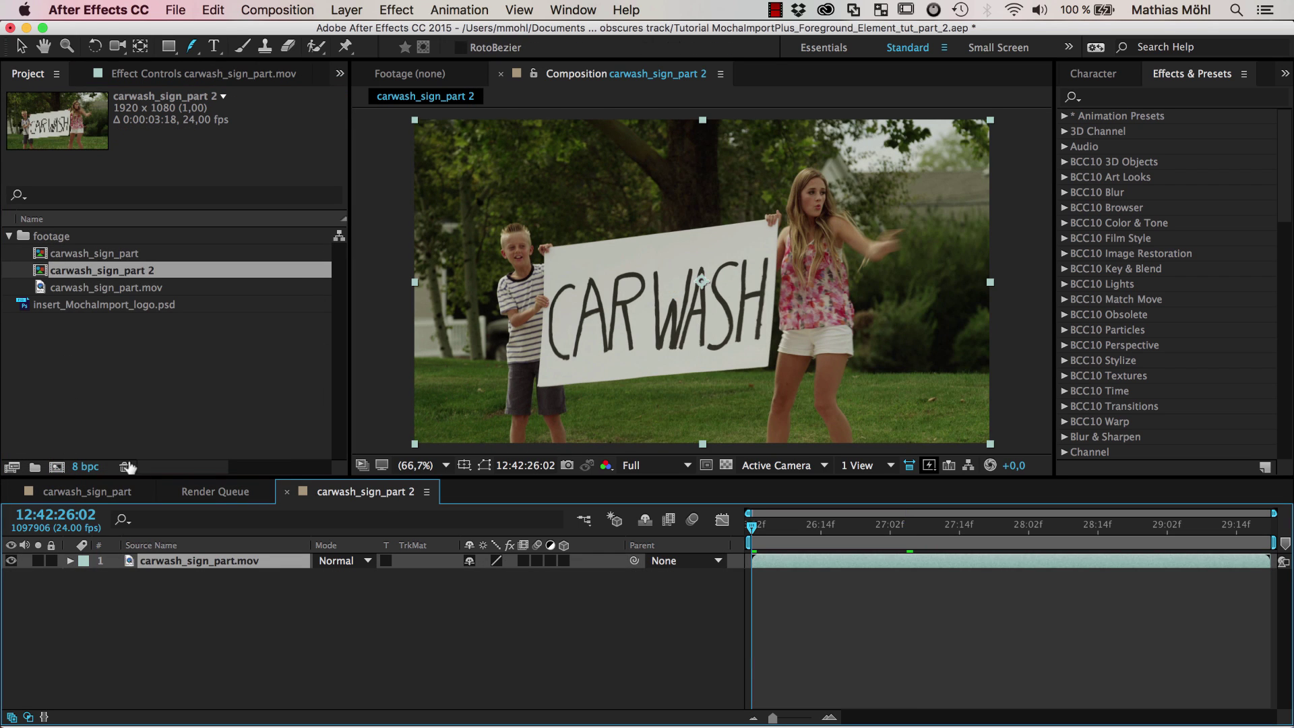
{"action": "left_click", "coordinate": [111, 277]}
{"action": "key", "text": "Return"}
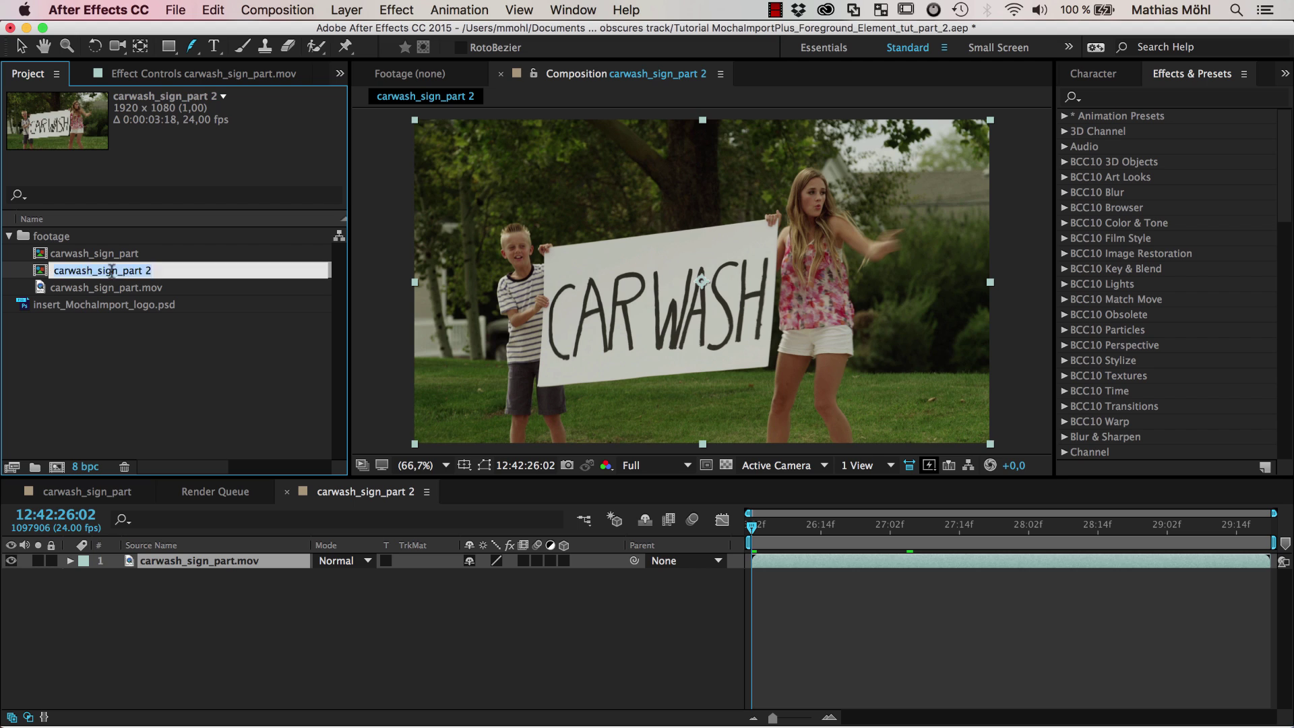
{"action": "type", "text": "car roto"}
{"action": "key", "text": "Return"}
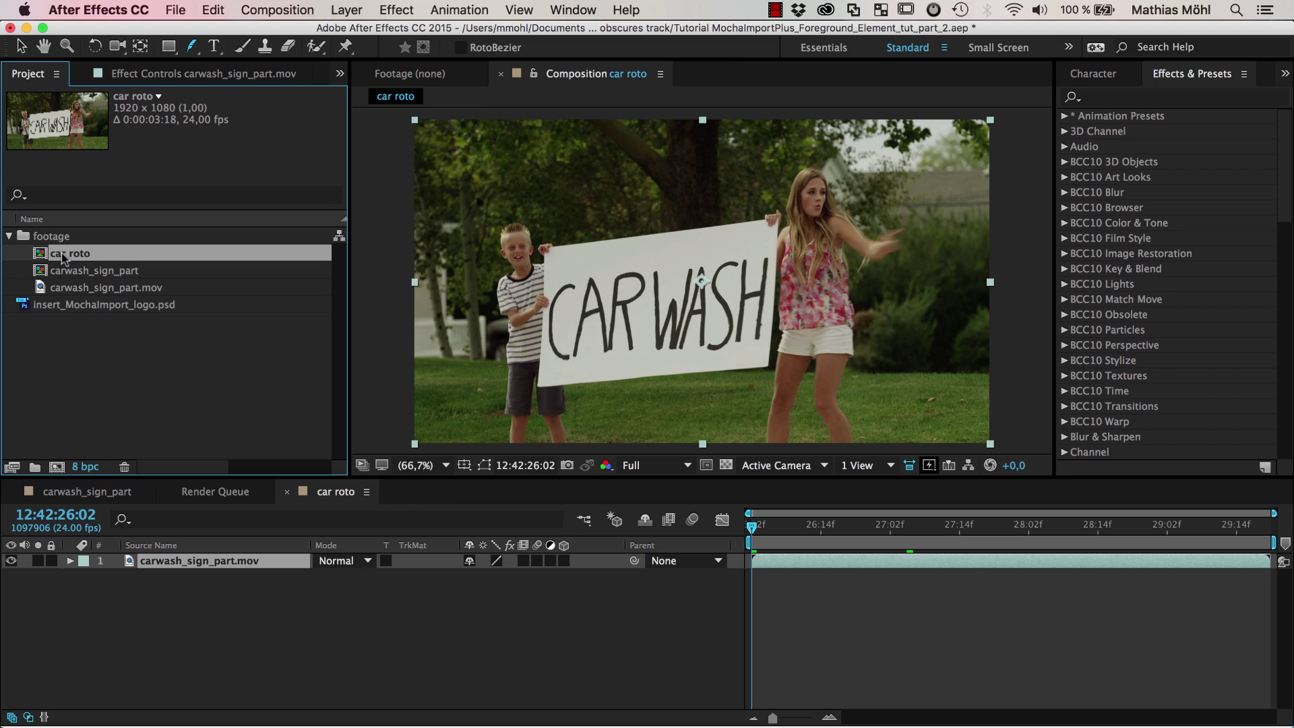
{"action": "left_click_drag", "start_coordinate": [63, 258], "coordinate": [59, 348]}
Step: Rename the carwash_sign_part composition to "main"
{"action": "left_click", "coordinate": [66, 278]}
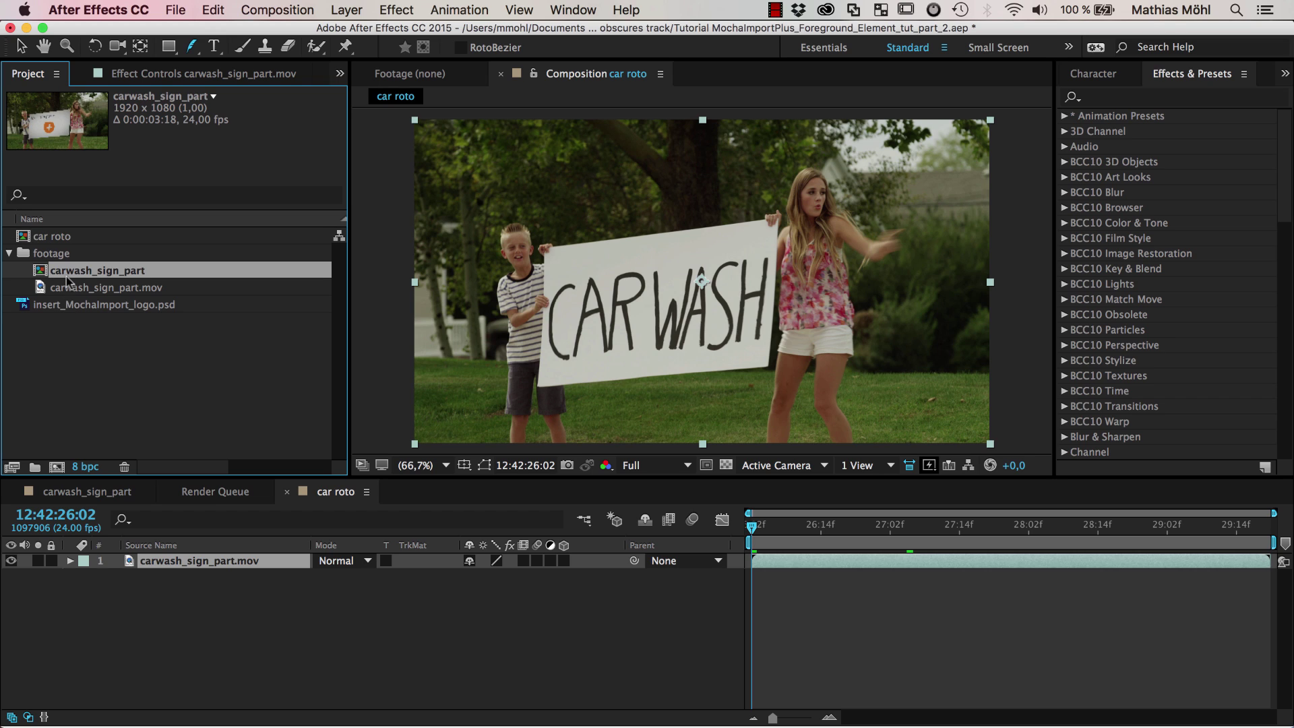
{"action": "key", "text": "Return"}
{"action": "type", "text": "main"}
{"action": "key", "text": "Return"}
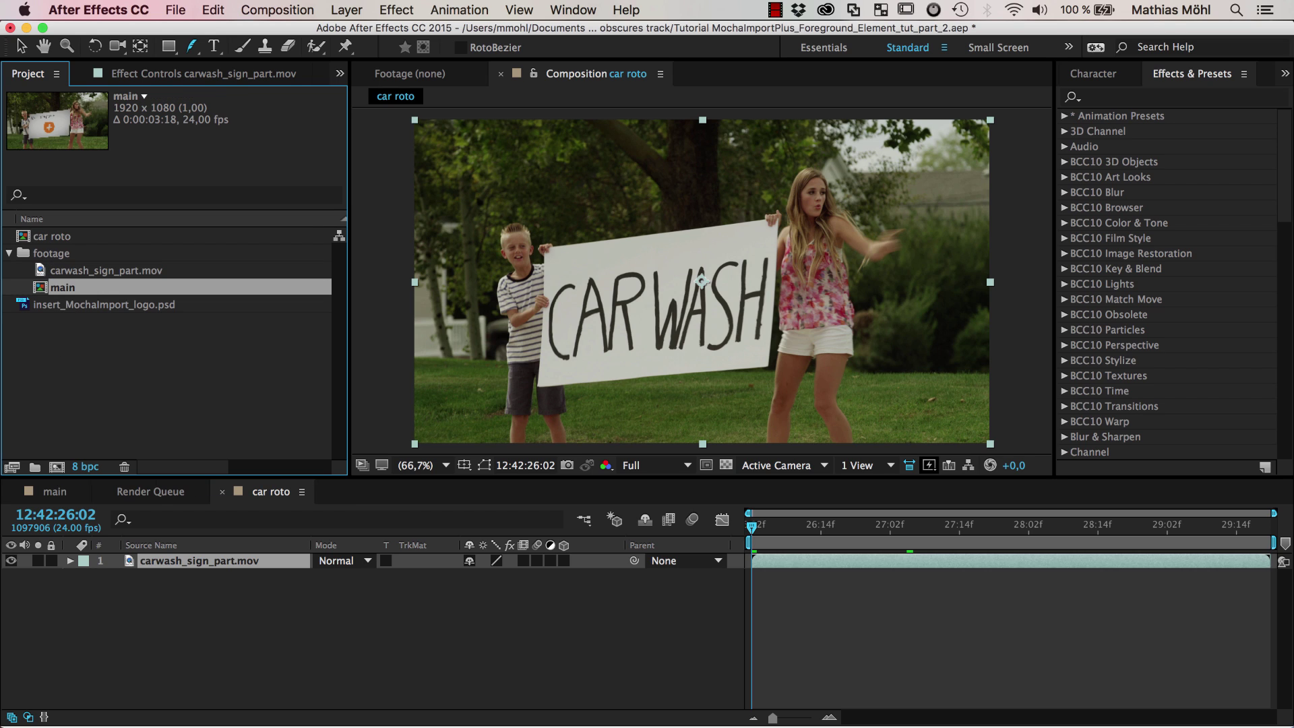
Step: Move the main composition out of the footage folder and insert_MochaImport_logo.psd into it
{"action": "left_click_drag", "start_coordinate": [55, 293], "coordinate": [56, 266]}
{"action": "left_click", "coordinate": [77, 344]}
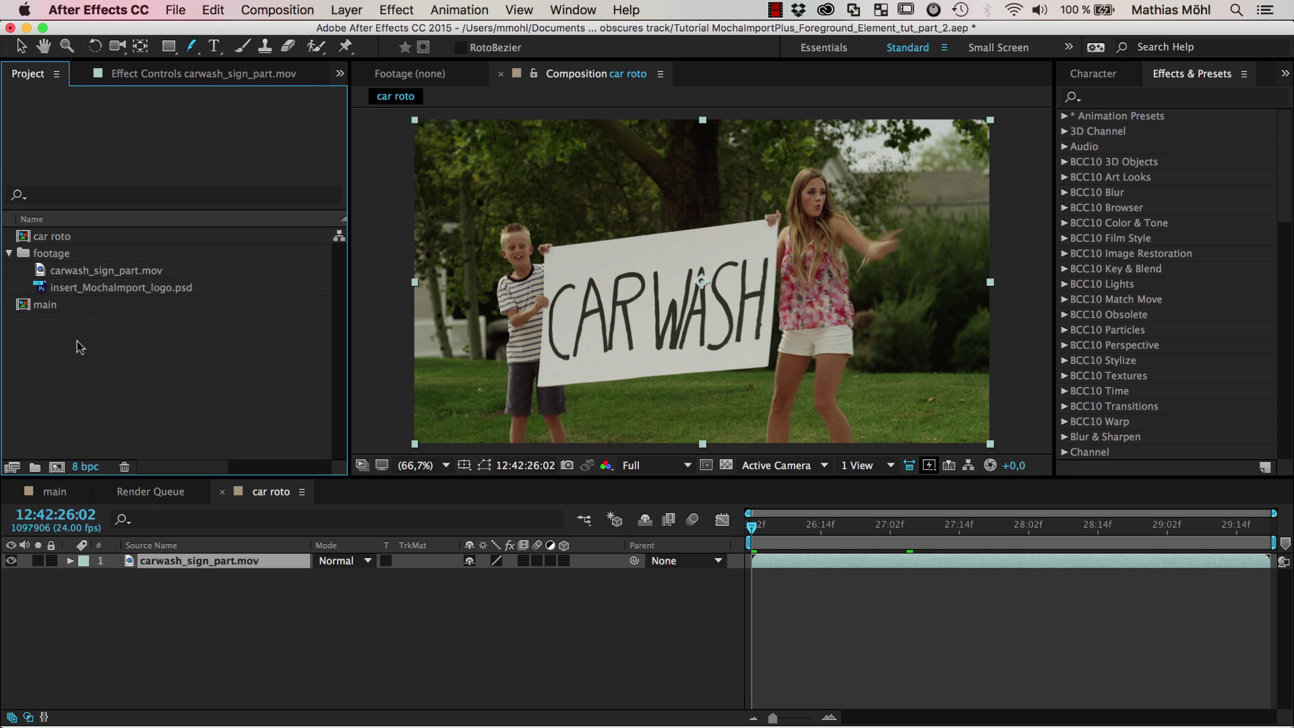
{"action": "left_click", "coordinate": [35, 254]}
{"action": "left_click", "coordinate": [51, 305]}
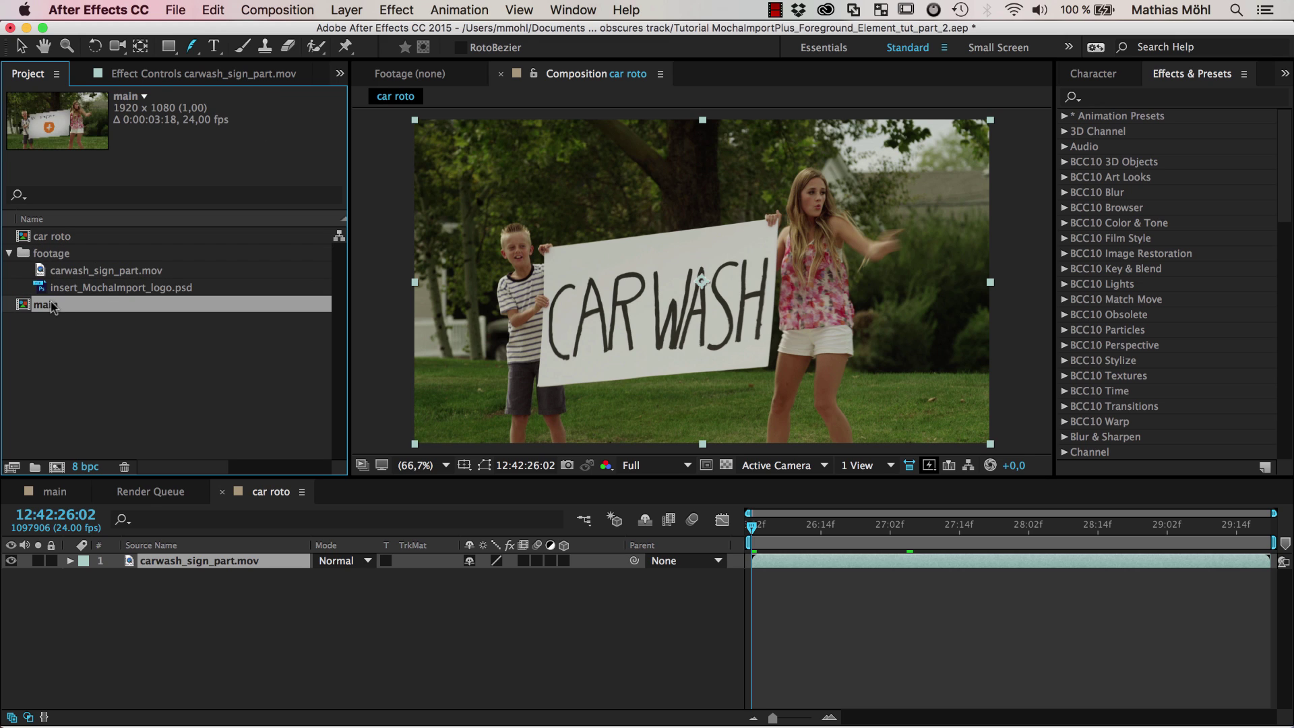
{"action": "left_click", "coordinate": [60, 236]}
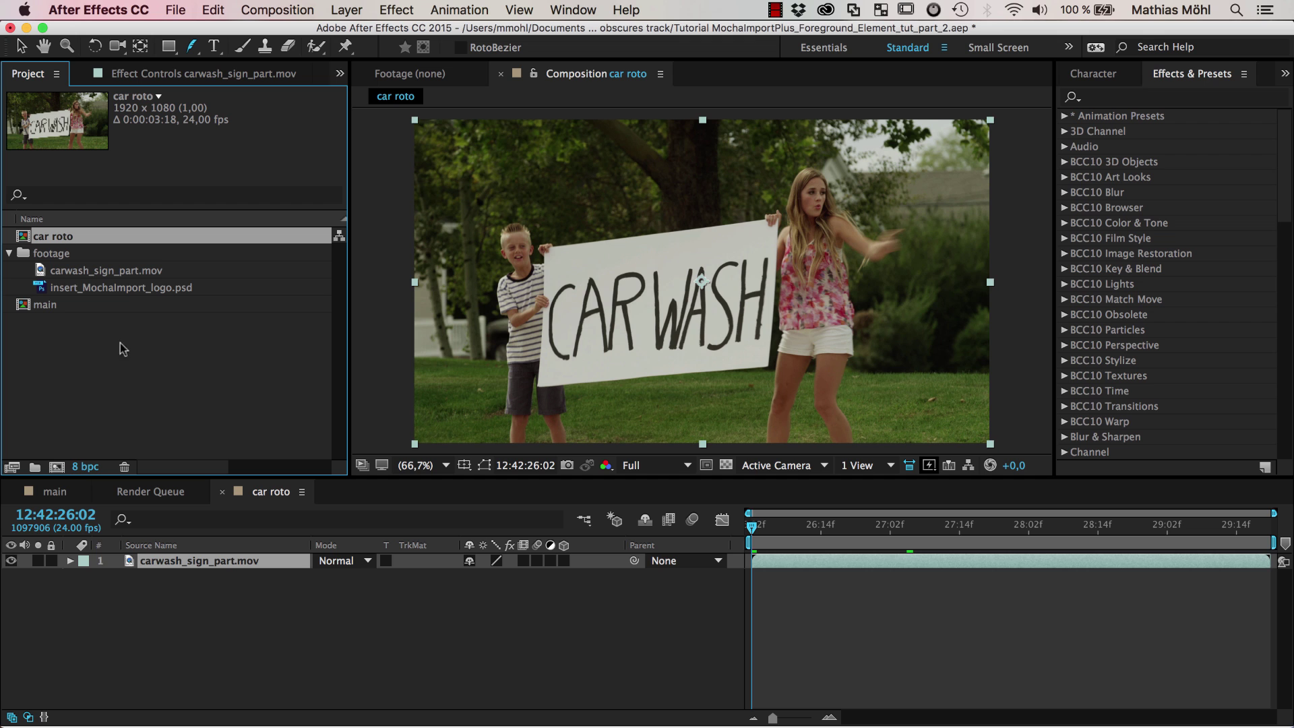
Step: At 12:42:27:04 in car roto, trace the car's front edge from roof to lower frame edge with a Pen mask on the footage layer
{"action": "left_click", "coordinate": [313, 640]}
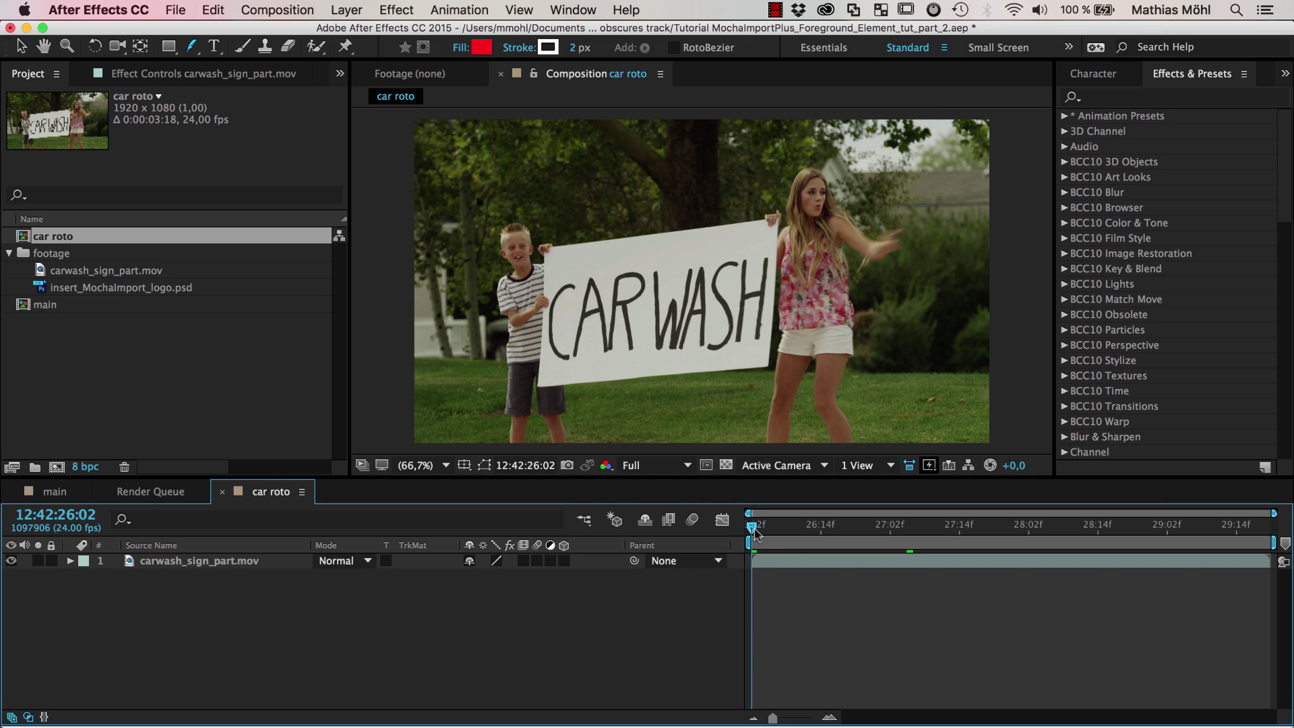
{"action": "left_click_drag", "start_coordinate": [755, 533], "coordinate": [901, 541]}
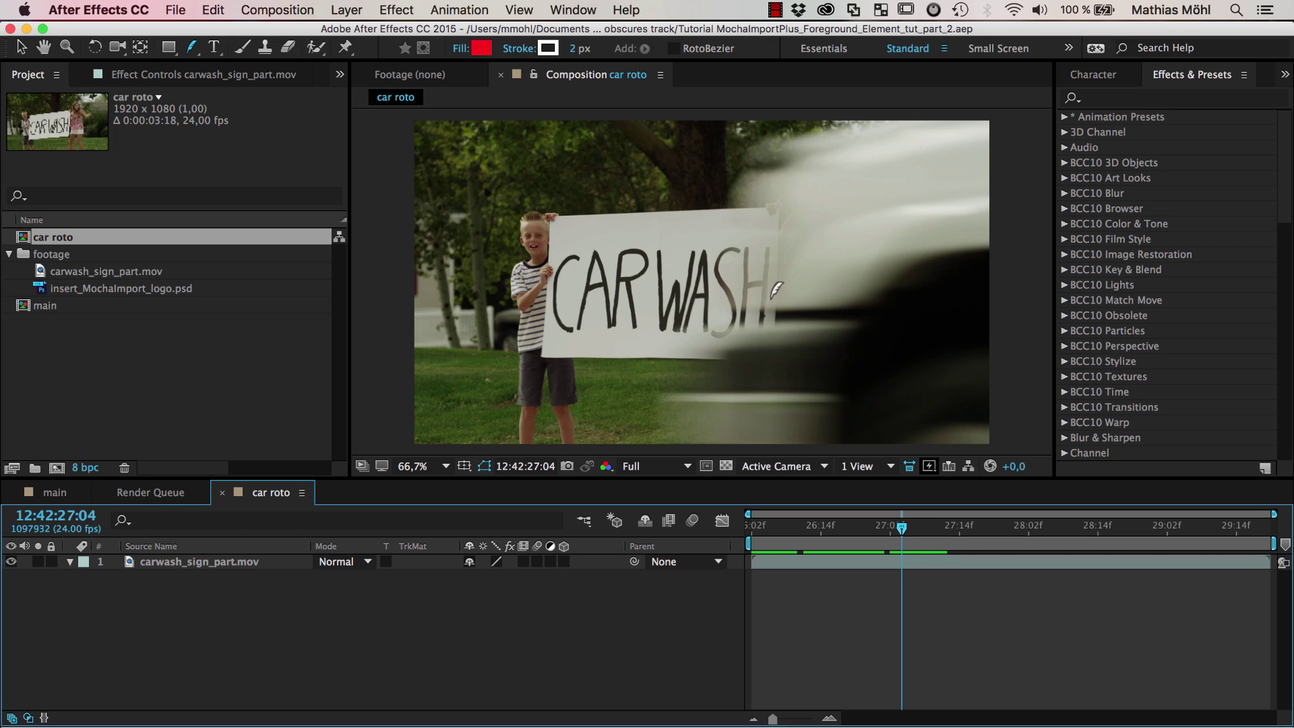
{"action": "left_click_drag", "start_coordinate": [192, 47], "coordinate": [229, 46]}
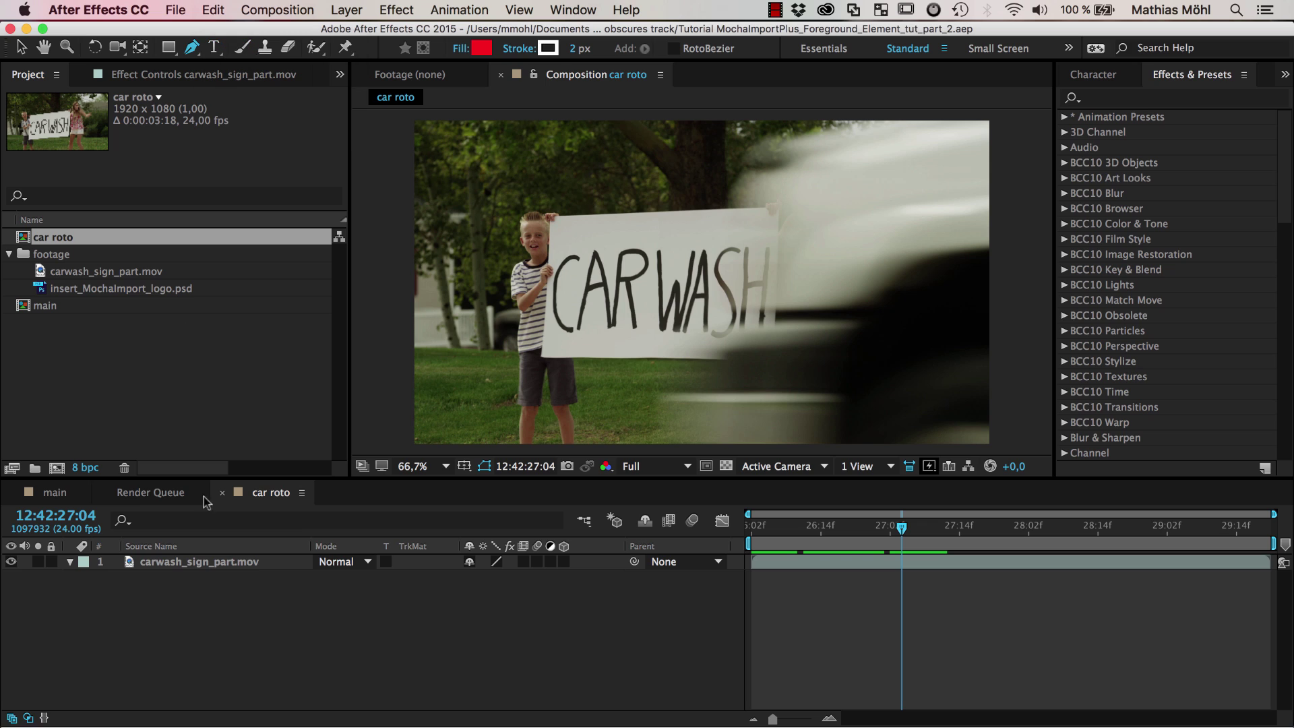
{"action": "left_click", "coordinate": [211, 569]}
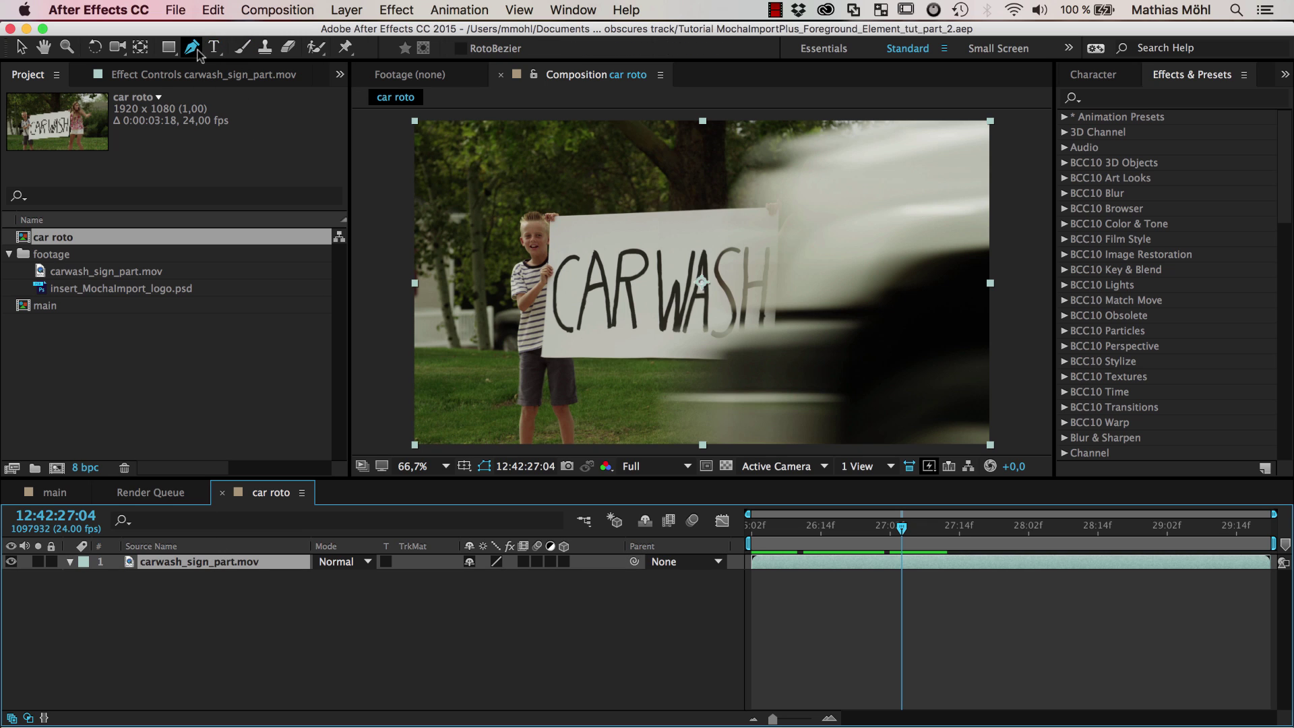
{"action": "left_click", "coordinate": [947, 120]}
{"action": "left_click", "coordinate": [801, 170]}
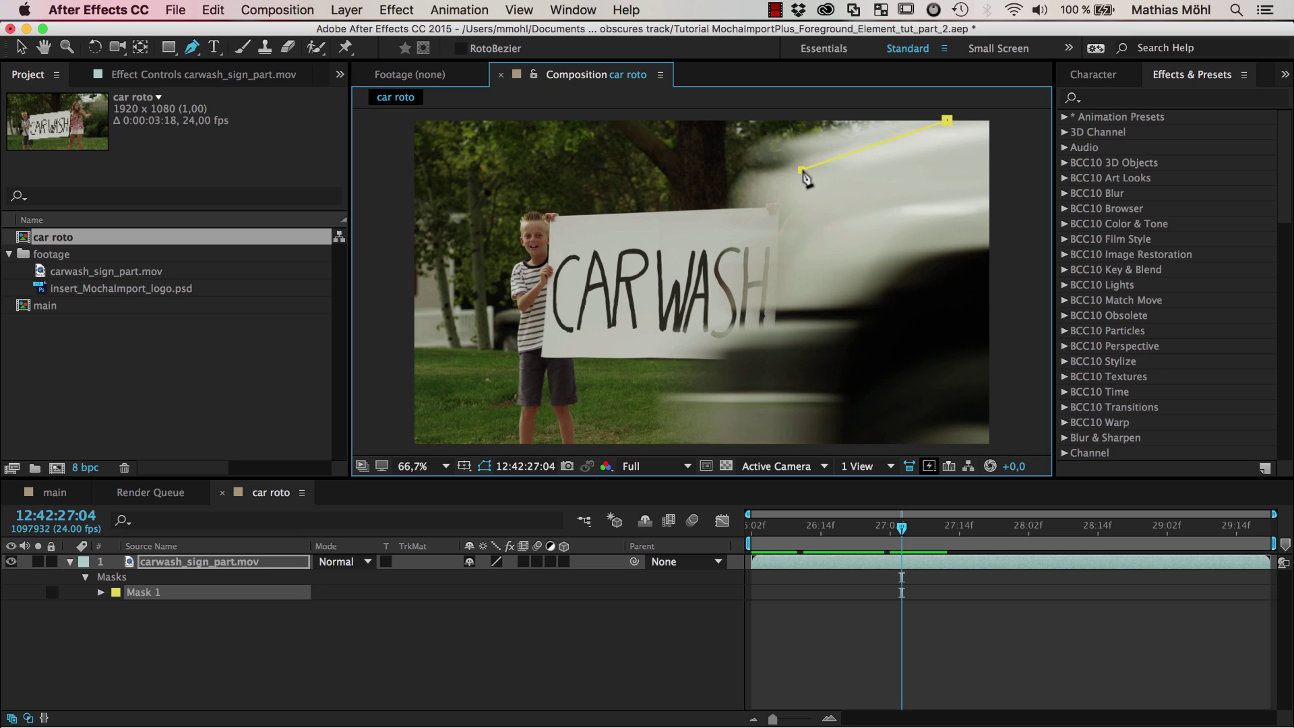
{"action": "left_click", "coordinate": [785, 232]}
{"action": "left_click", "coordinate": [770, 306]}
{"action": "left_click", "coordinate": [783, 310]}
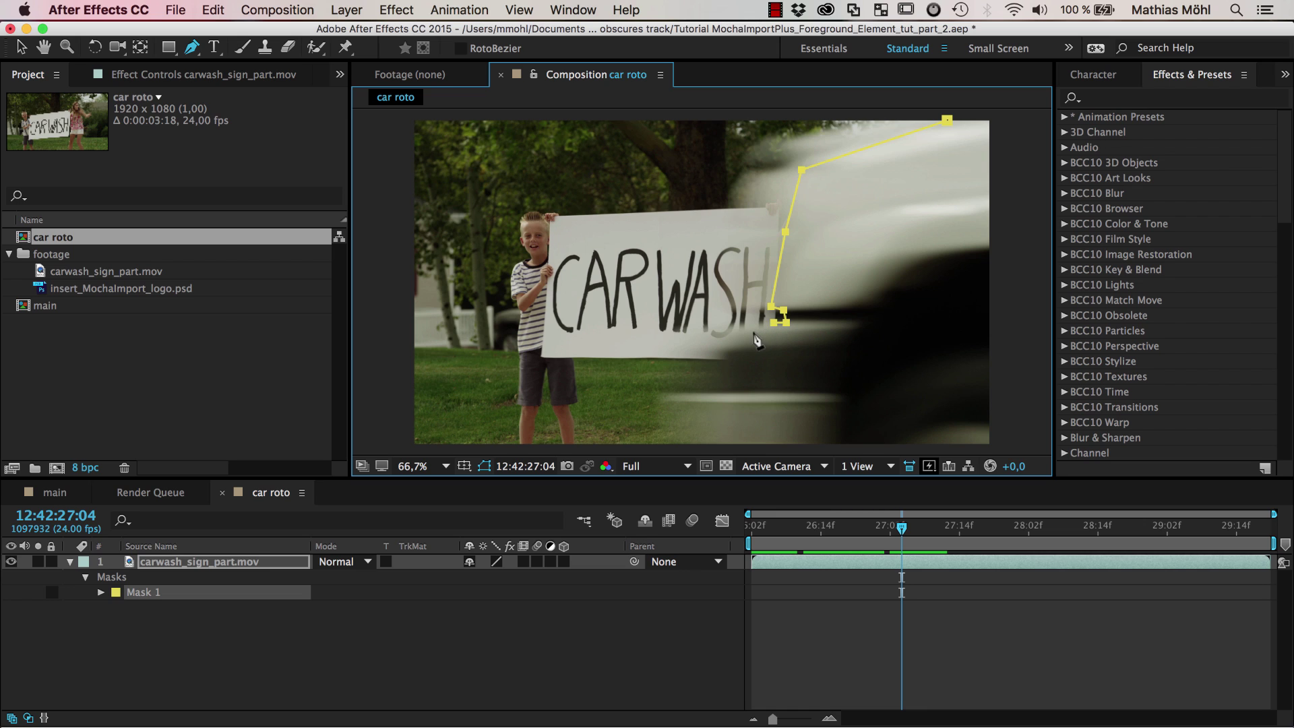
{"action": "left_click", "coordinate": [741, 332]}
{"action": "left_click", "coordinate": [734, 349]}
{"action": "left_click", "coordinate": [733, 389]}
{"action": "left_click", "coordinate": [746, 438]}
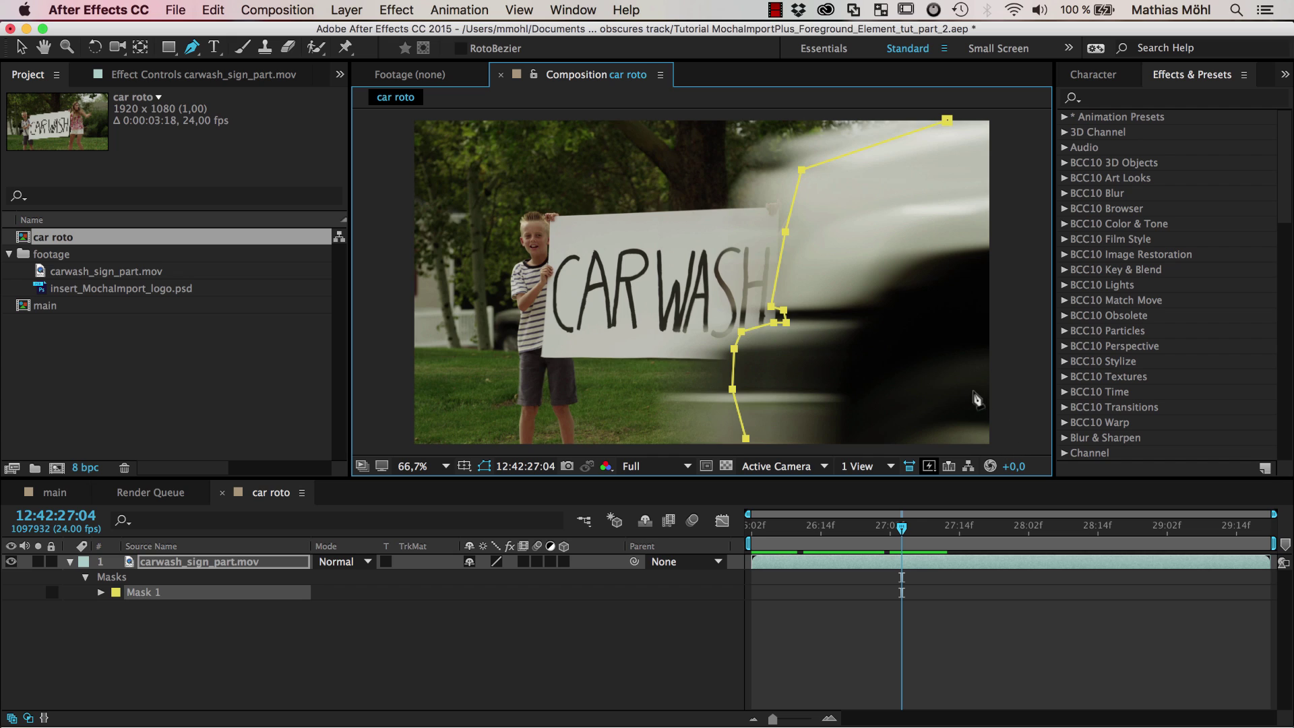
Step: Close the car mask with two vertices well outside the frame behind the car, connecting back to the first vertex
{"action": "key", "text": "comma"}
{"action": "key", "text": "comma"}
{"action": "key", "text": "comma"}
{"action": "key", "text": "comma"}
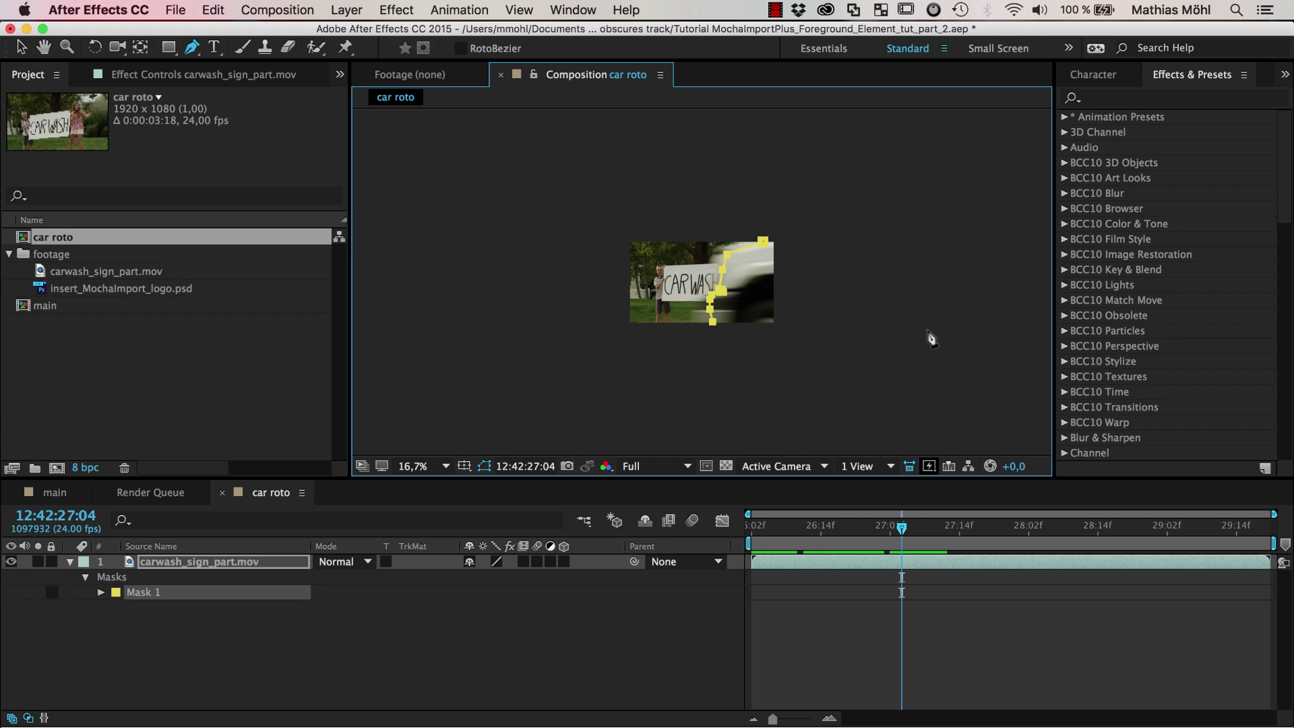
{"action": "left_click", "coordinate": [927, 330]}
{"action": "left_click", "coordinate": [919, 229]}
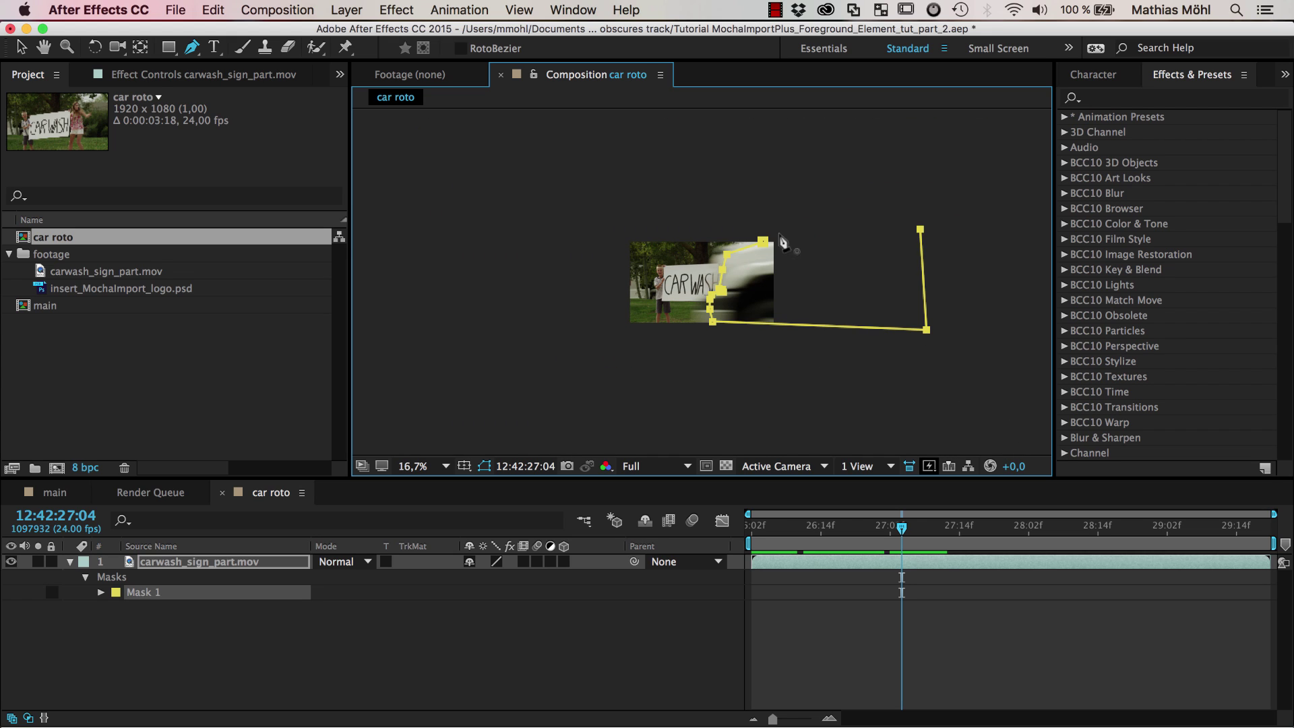
{"action": "left_click", "coordinate": [763, 240]}
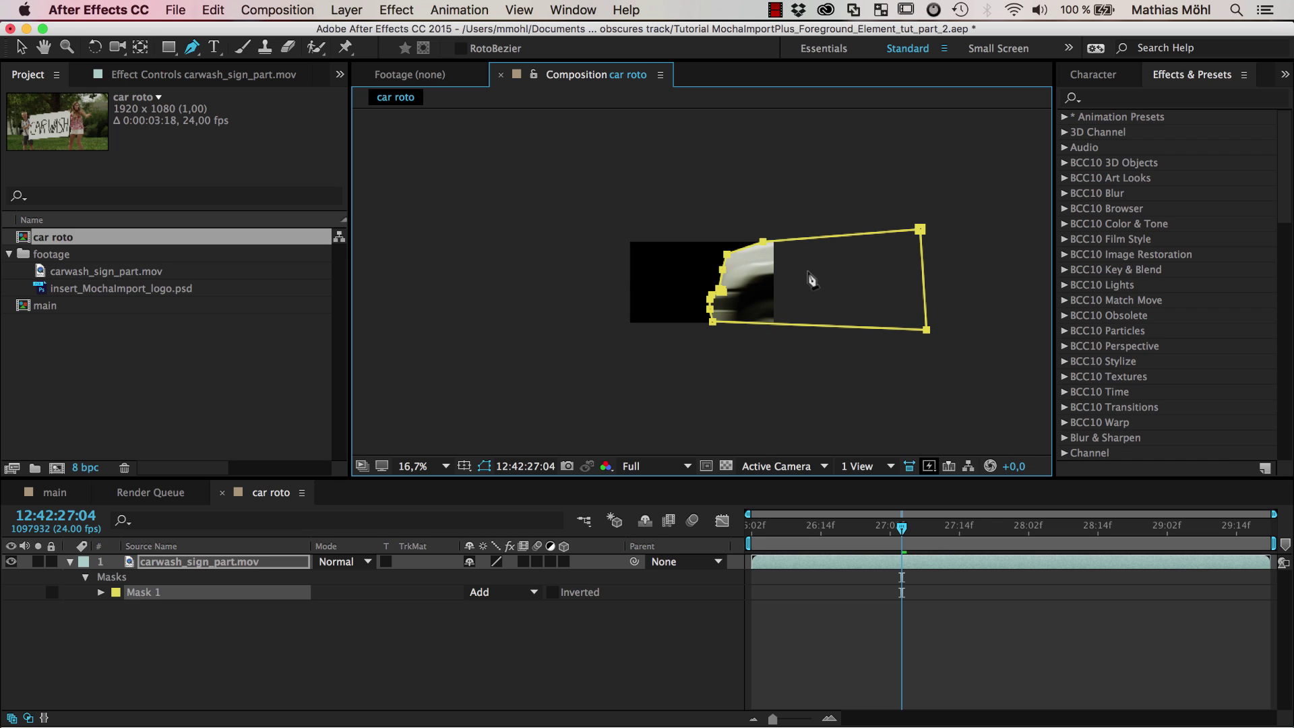
{"action": "key", "text": "period"}
{"action": "key", "text": "period"}
{"action": "key", "text": "period"}
{"action": "key", "text": "period"}
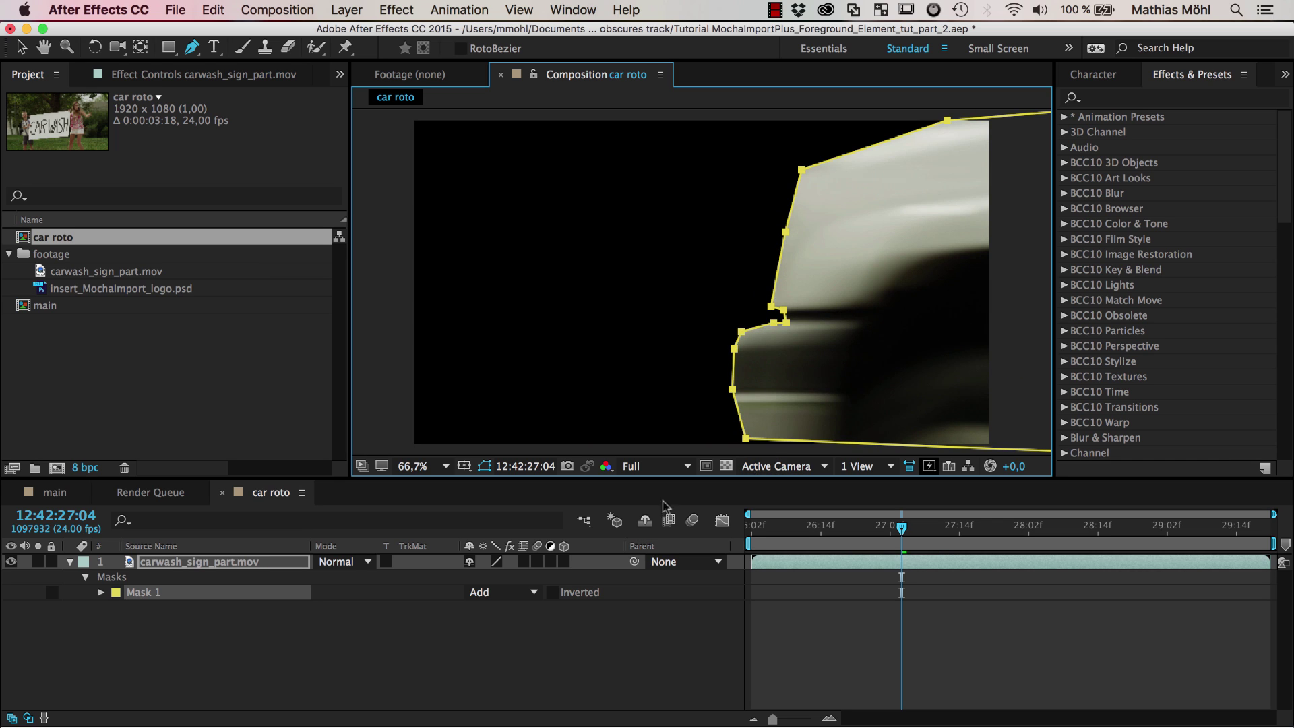
Step: Duplicate the masked carwash_sign_part.mov layer and place the copy beneath the original
{"action": "left_click", "coordinate": [230, 565]}
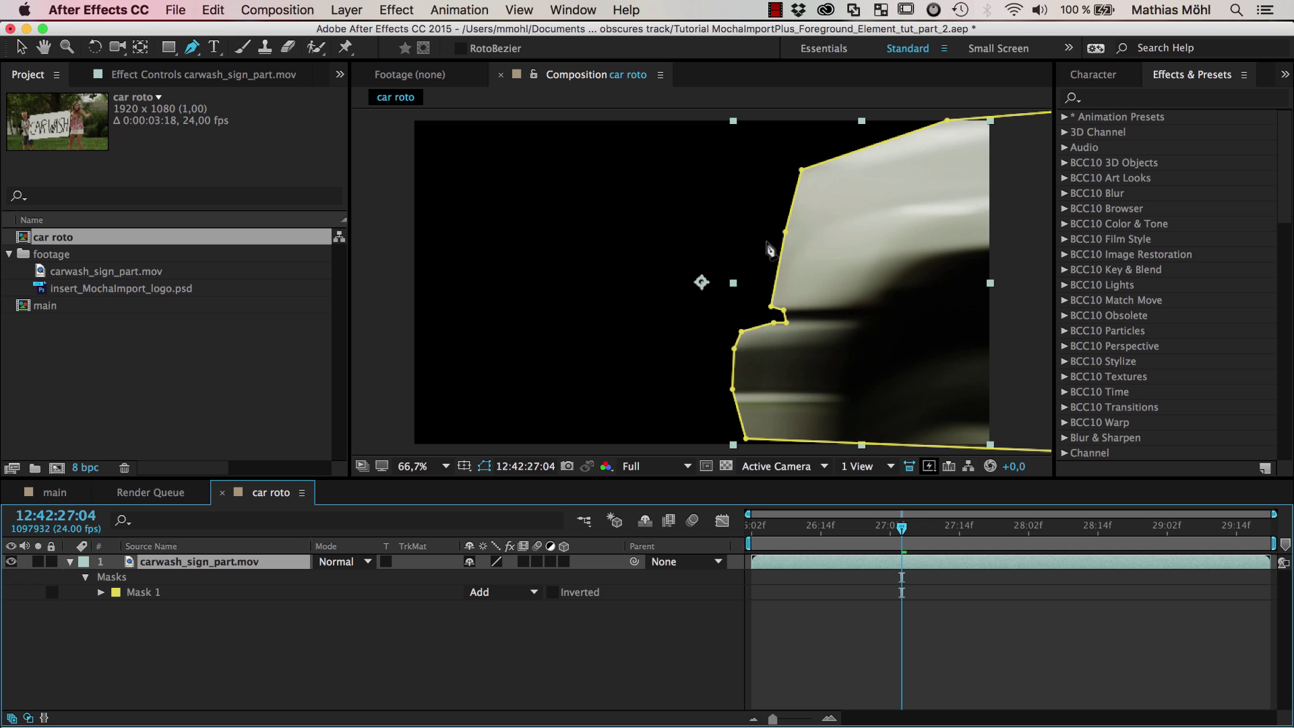
{"action": "key", "text": "super+d"}
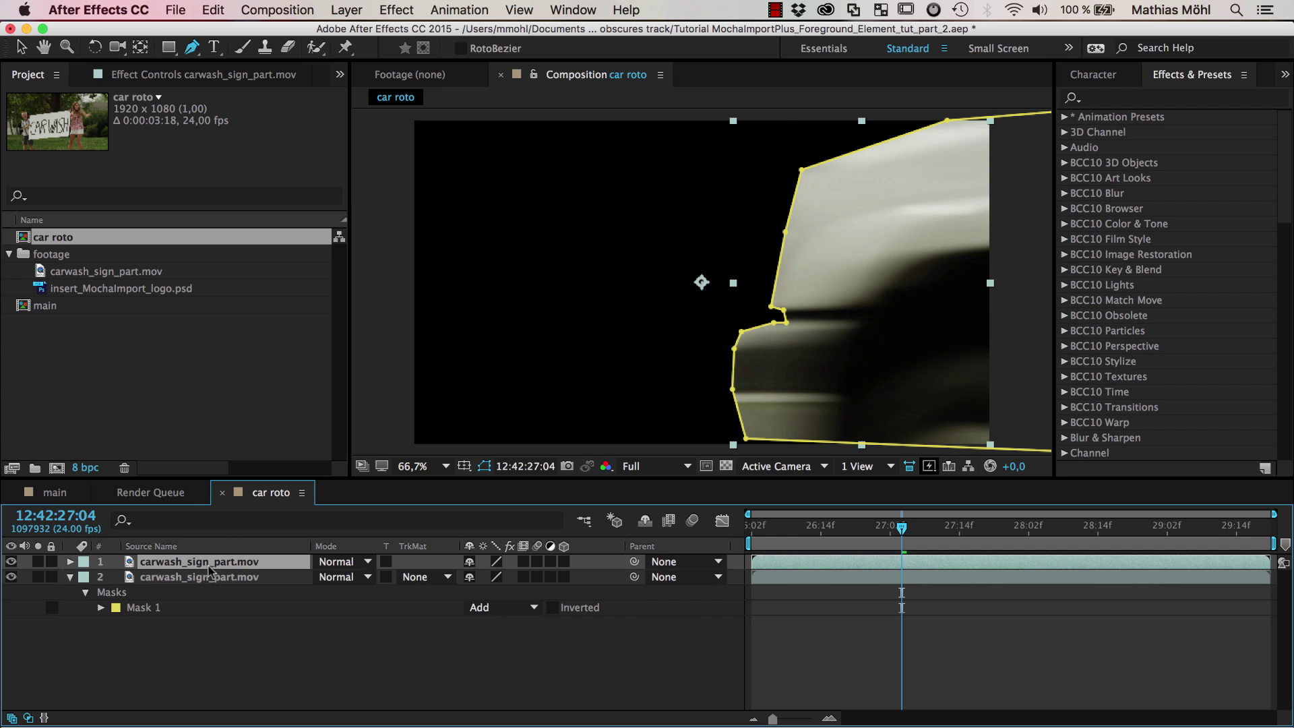
{"action": "left_click_drag", "start_coordinate": [208, 567], "coordinate": [210, 636]}
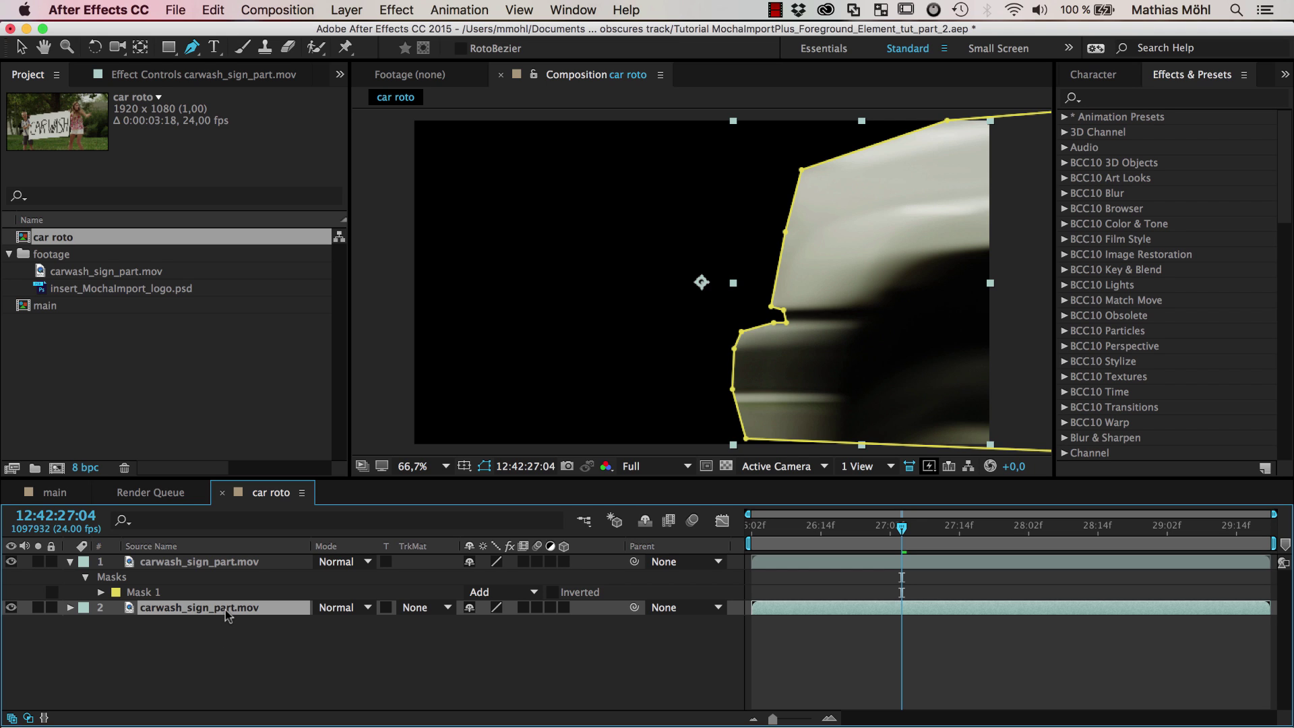
Step: Find the Directional Blur effect and apply it to the lower carwash_sign_part.mov layer
{"action": "left_click", "coordinate": [1101, 101]}
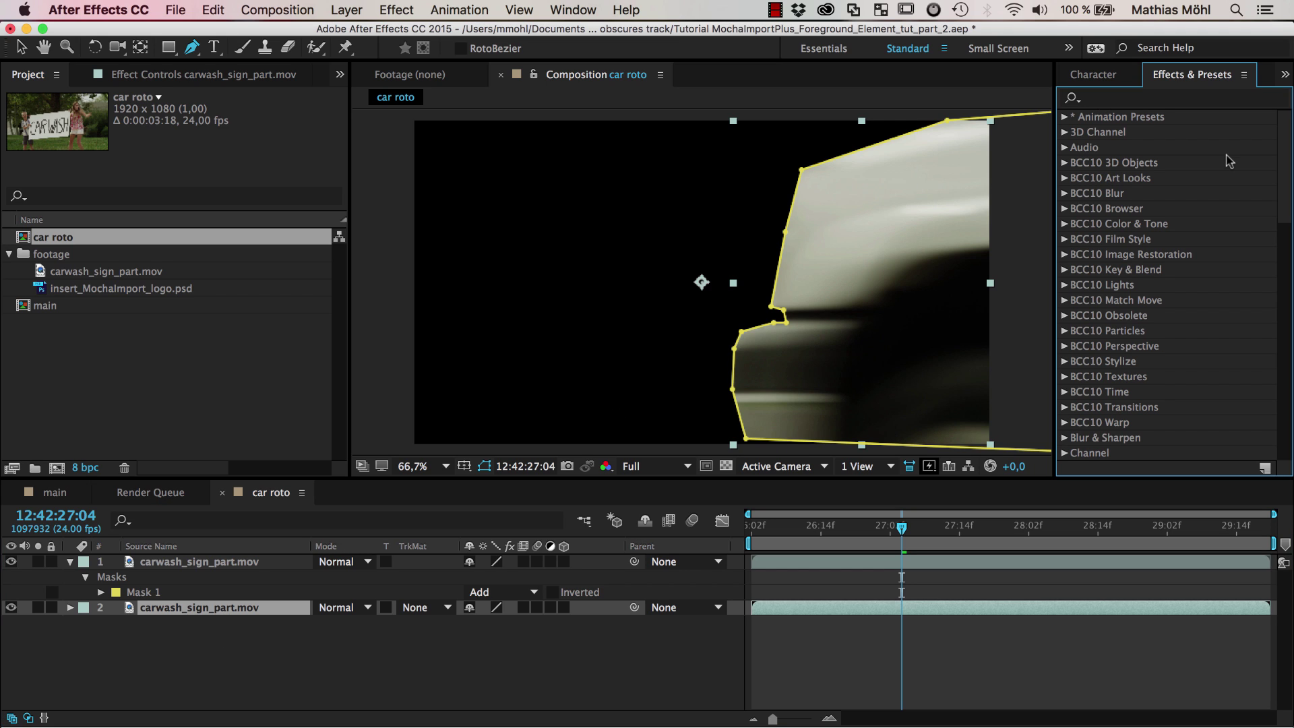
{"action": "type", "text": "directiona"}
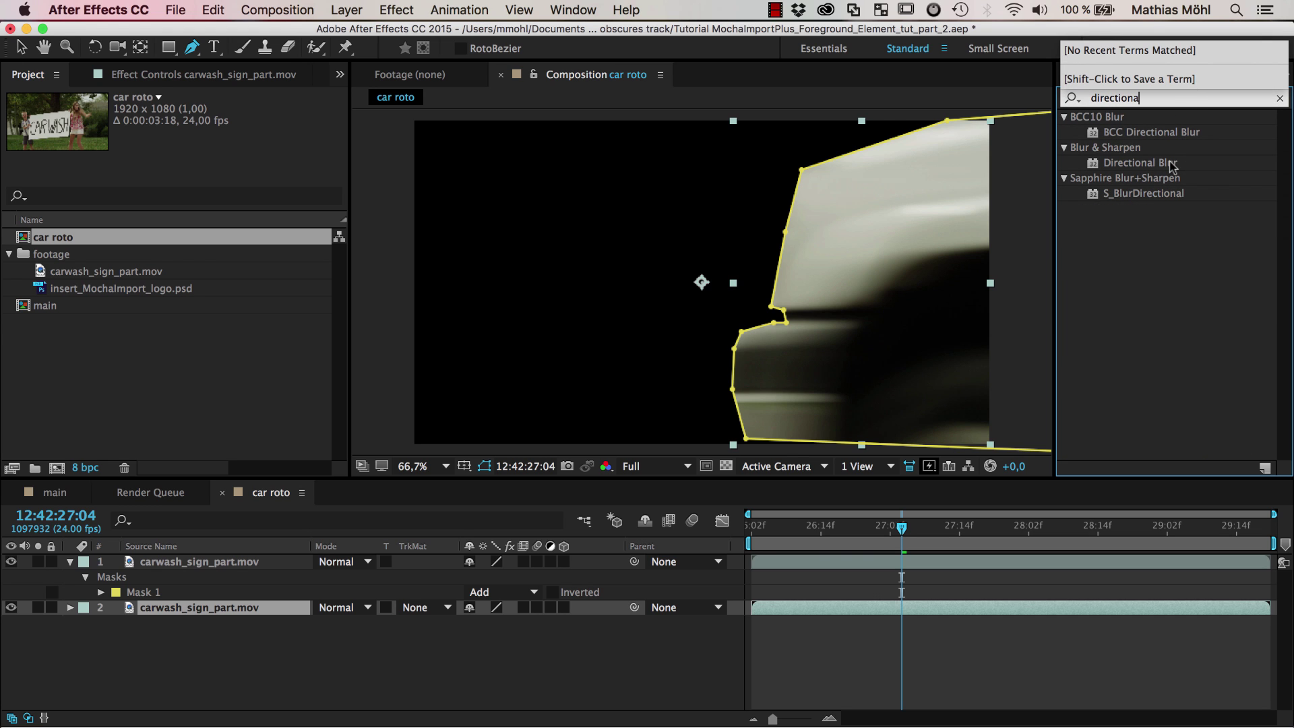
{"action": "left_click_drag", "start_coordinate": [1172, 165], "coordinate": [225, 610]}
{"action": "key", "text": "v"}
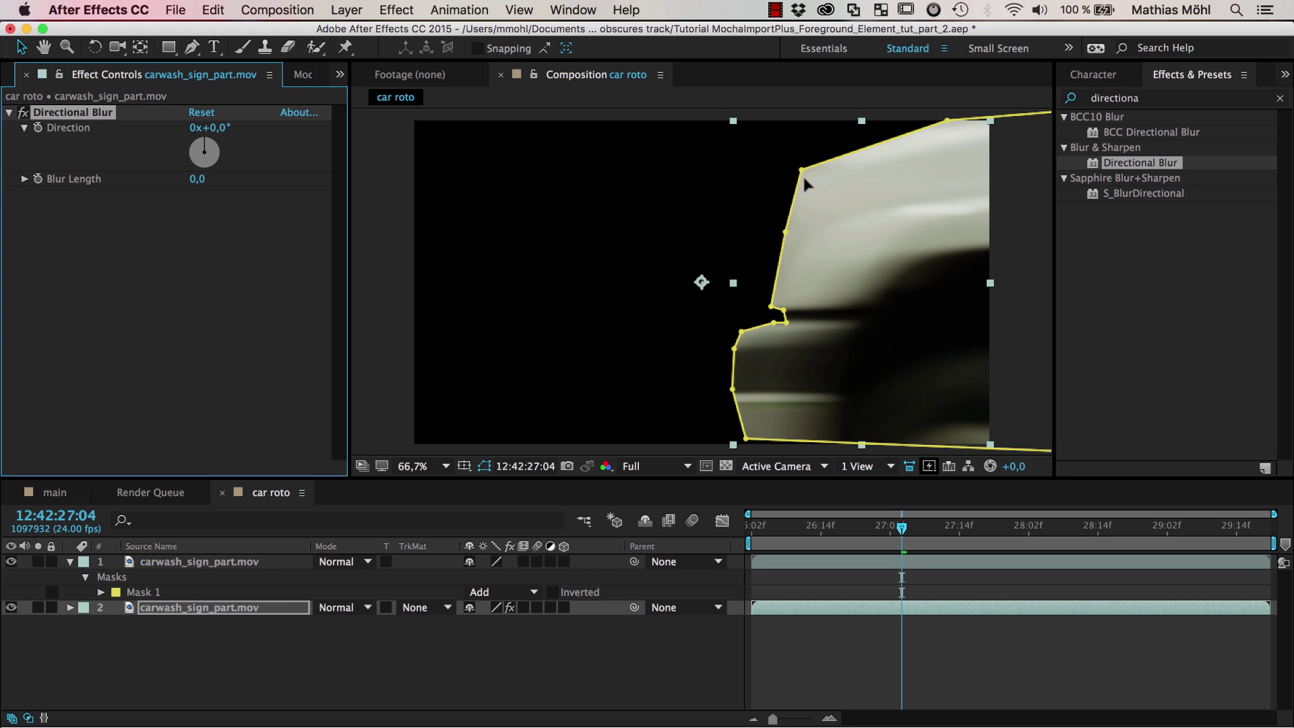
{"action": "left_click", "coordinate": [250, 609]}
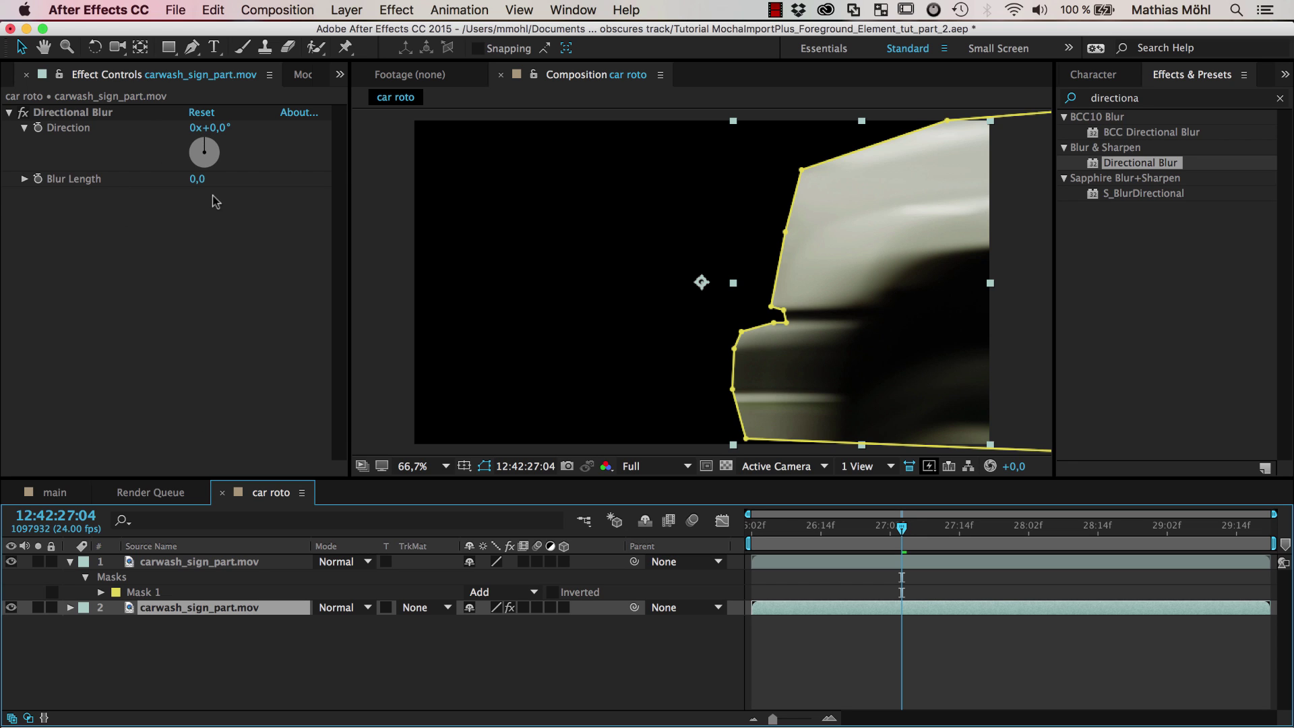
Step: Set the lower layer's Directional Blur to a 90° direction and a blur length of 305
{"action": "left_click_drag", "start_coordinate": [197, 179], "coordinate": [213, 183]}
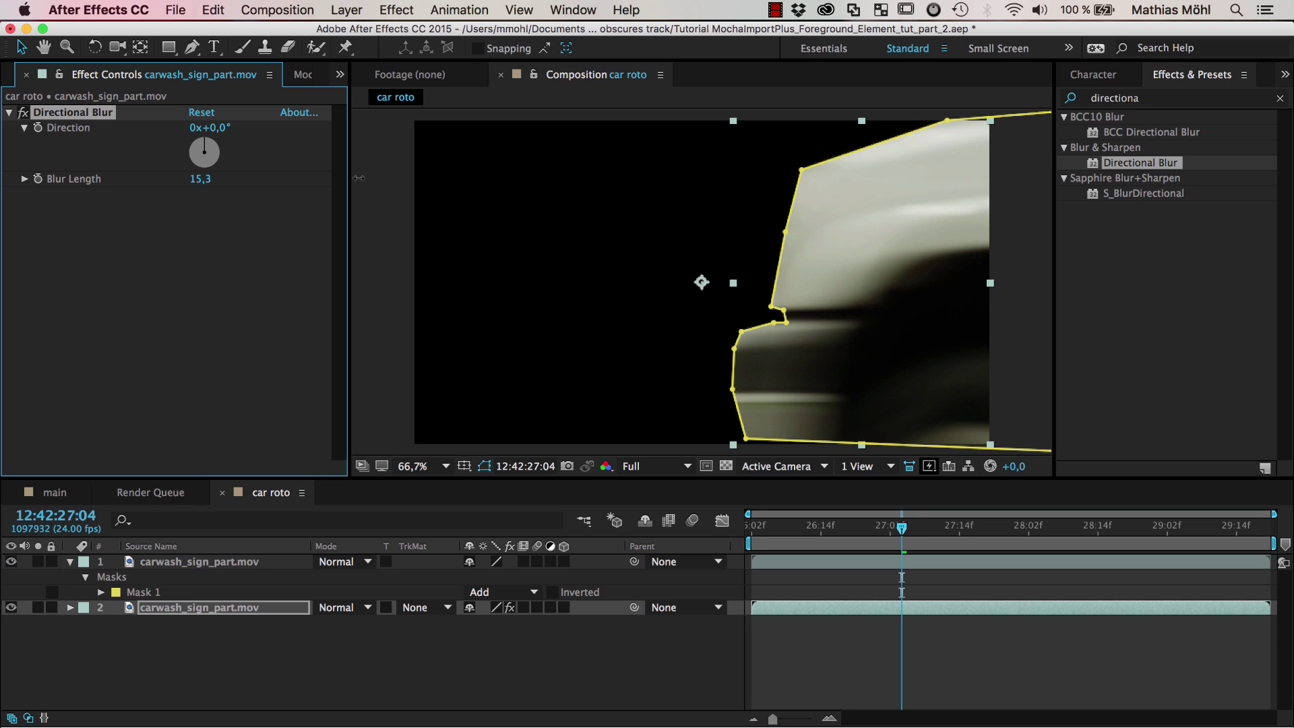
{"action": "left_click_drag", "start_coordinate": [359, 178], "coordinate": [575, 185]}
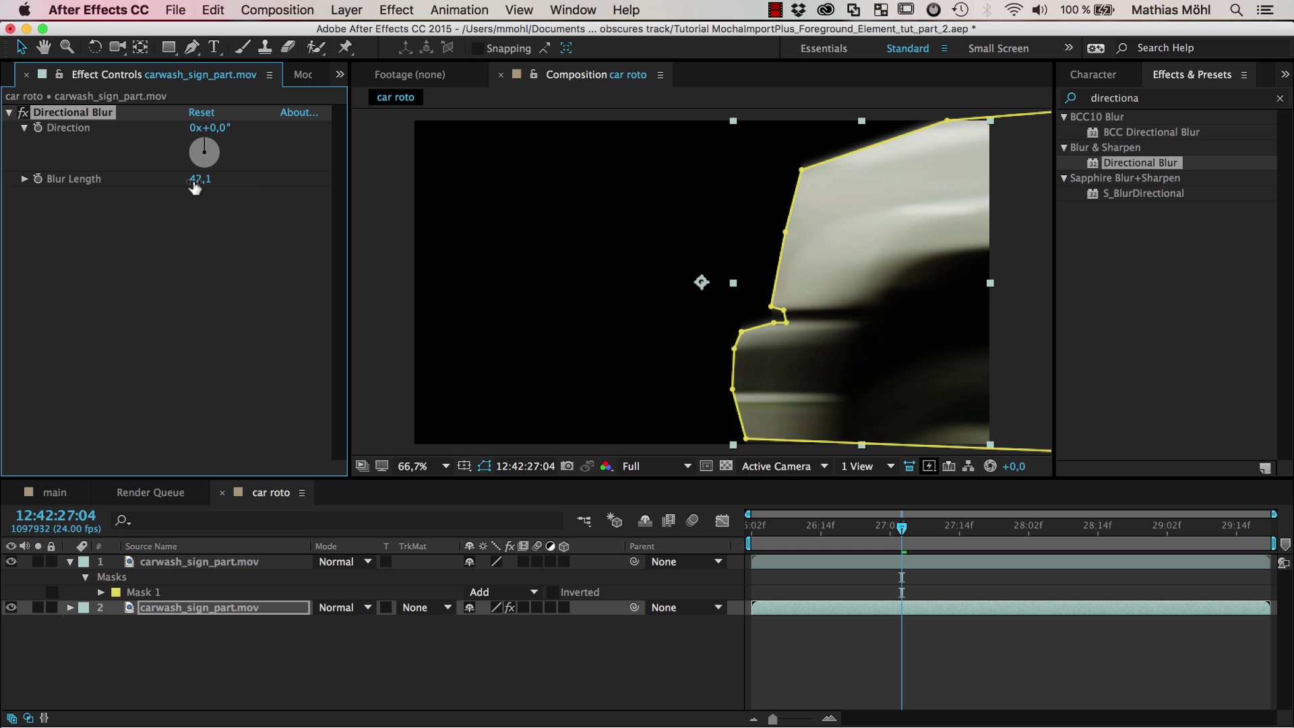
{"action": "left_click_drag", "start_coordinate": [200, 180], "coordinate": [482, 175]}
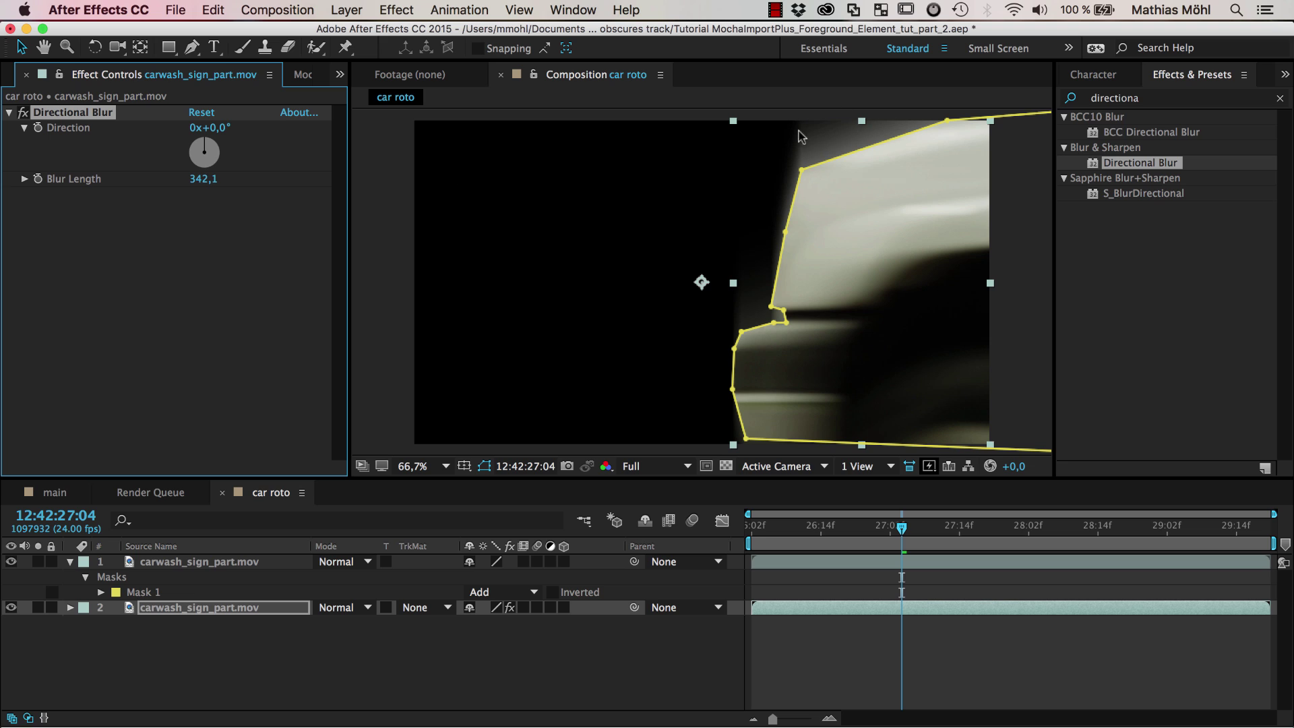
{"action": "left_click", "coordinate": [214, 128]}
{"action": "type", "text": "90"}
{"action": "key", "text": "Return"}
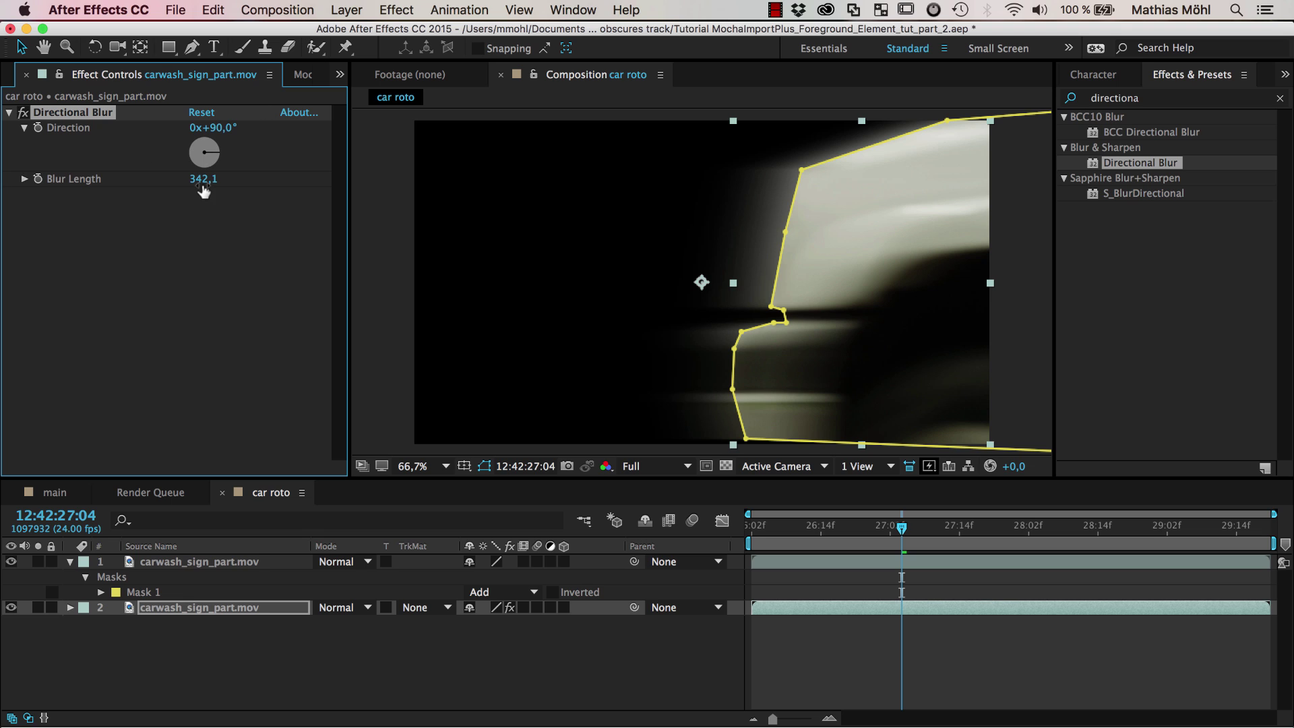
{"action": "left_click_drag", "start_coordinate": [272, 185], "coordinate": [101, 193]}
Step: In main, place the car roto composition as a layer above insert corner pin and go to 12:42:27:04
{"action": "left_click", "coordinate": [62, 492]}
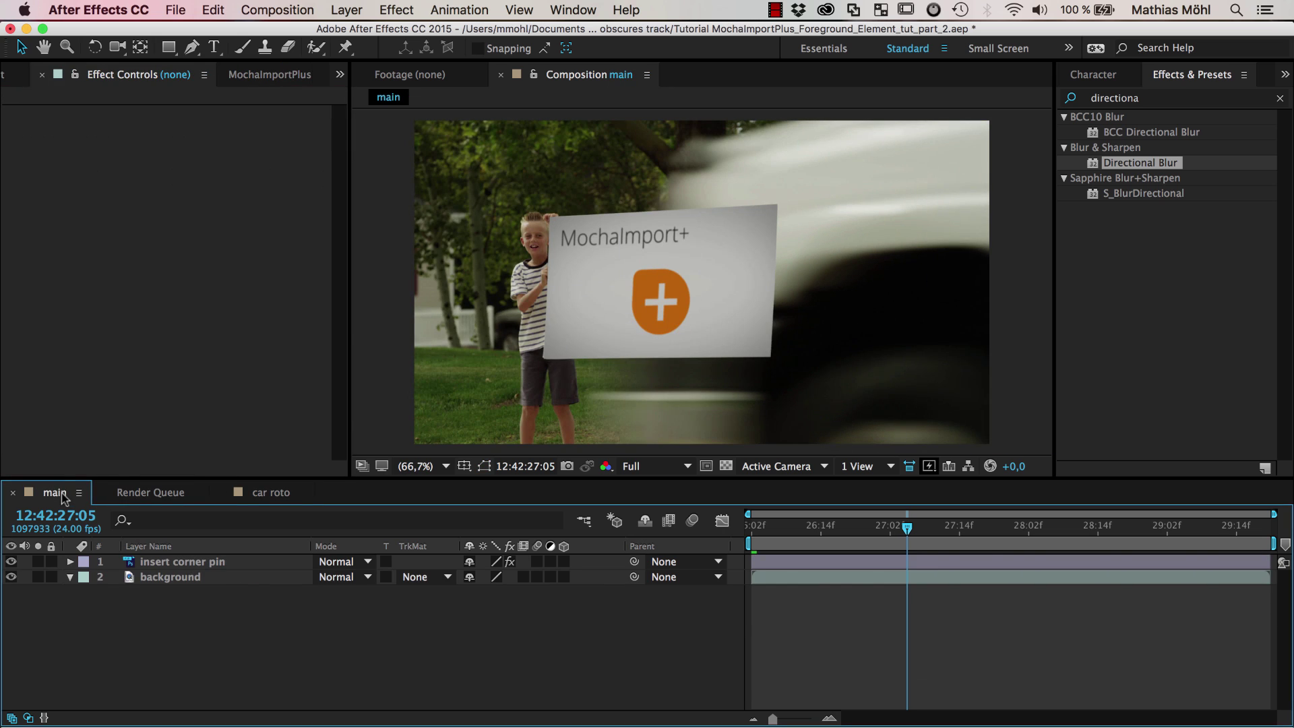
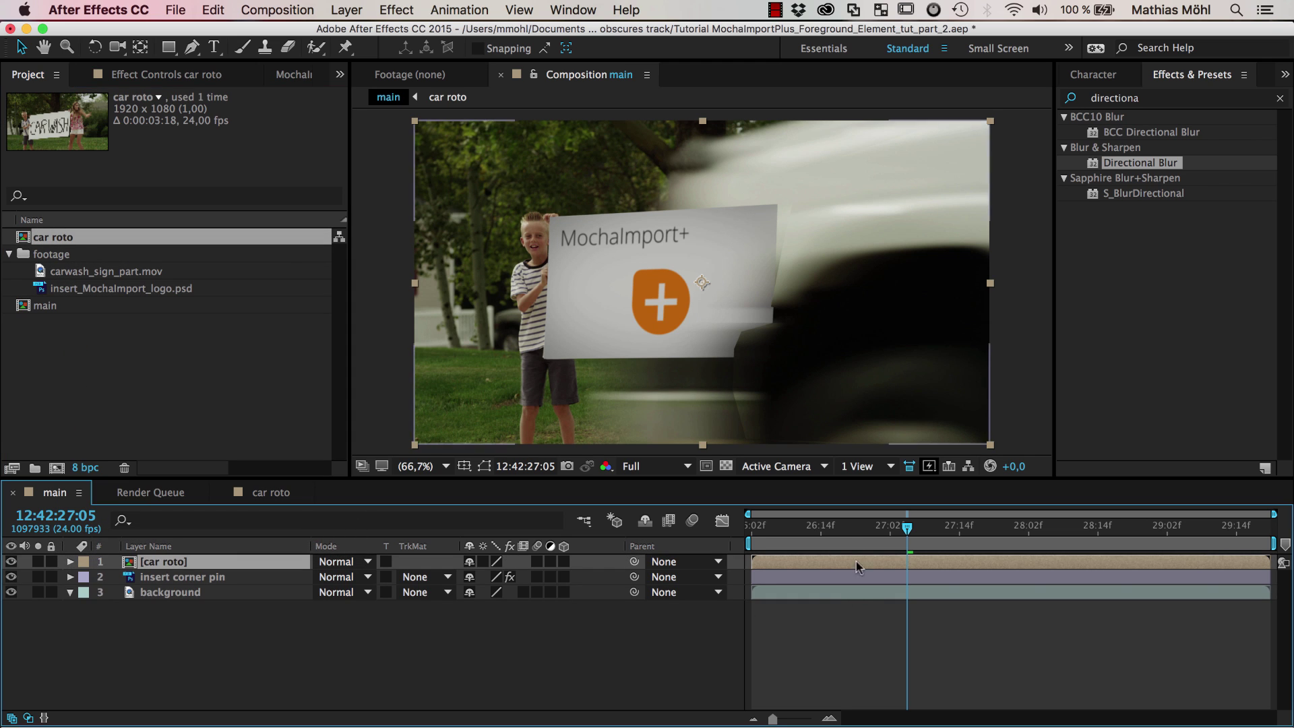
{"action": "left_click", "coordinate": [885, 529]}
{"action": "left_click_drag", "start_coordinate": [885, 529], "coordinate": [903, 533]}
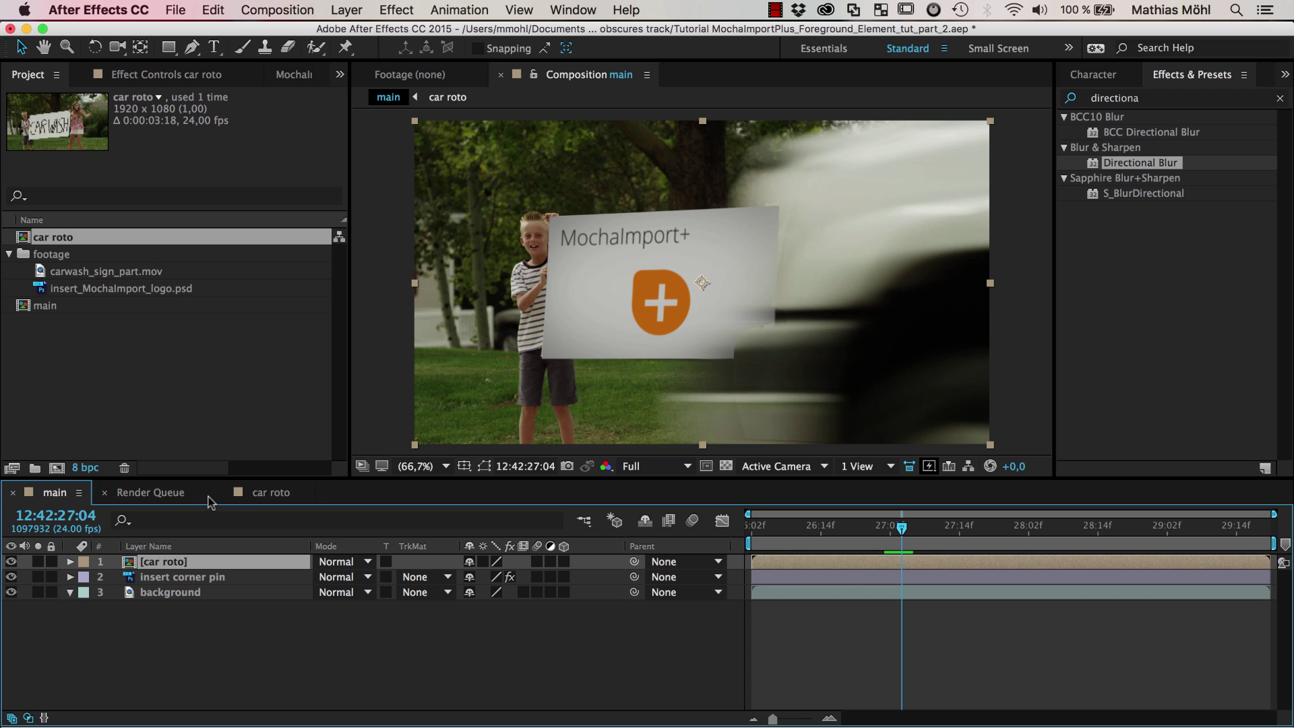
Step: Set up two side-by-side viewers, with car roto in one and a locked view of main in the other
{"action": "left_click", "coordinate": [261, 498]}
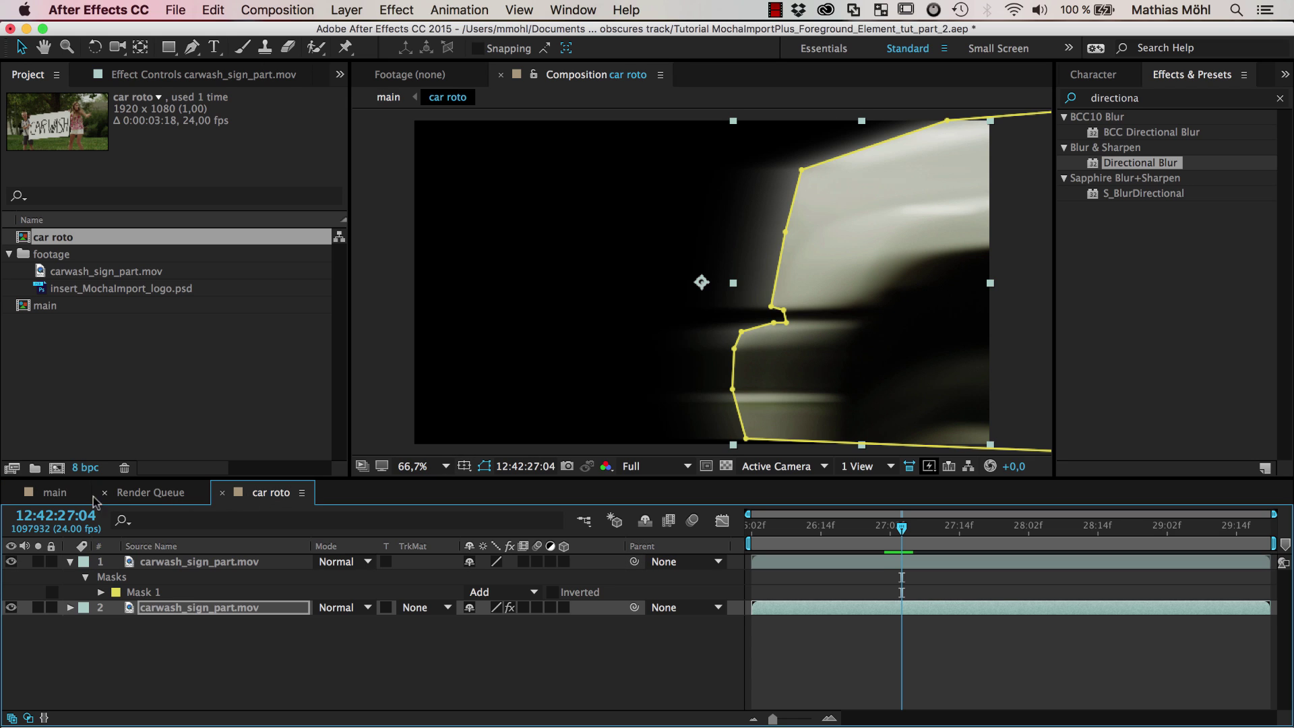
{"action": "left_click", "coordinate": [55, 499]}
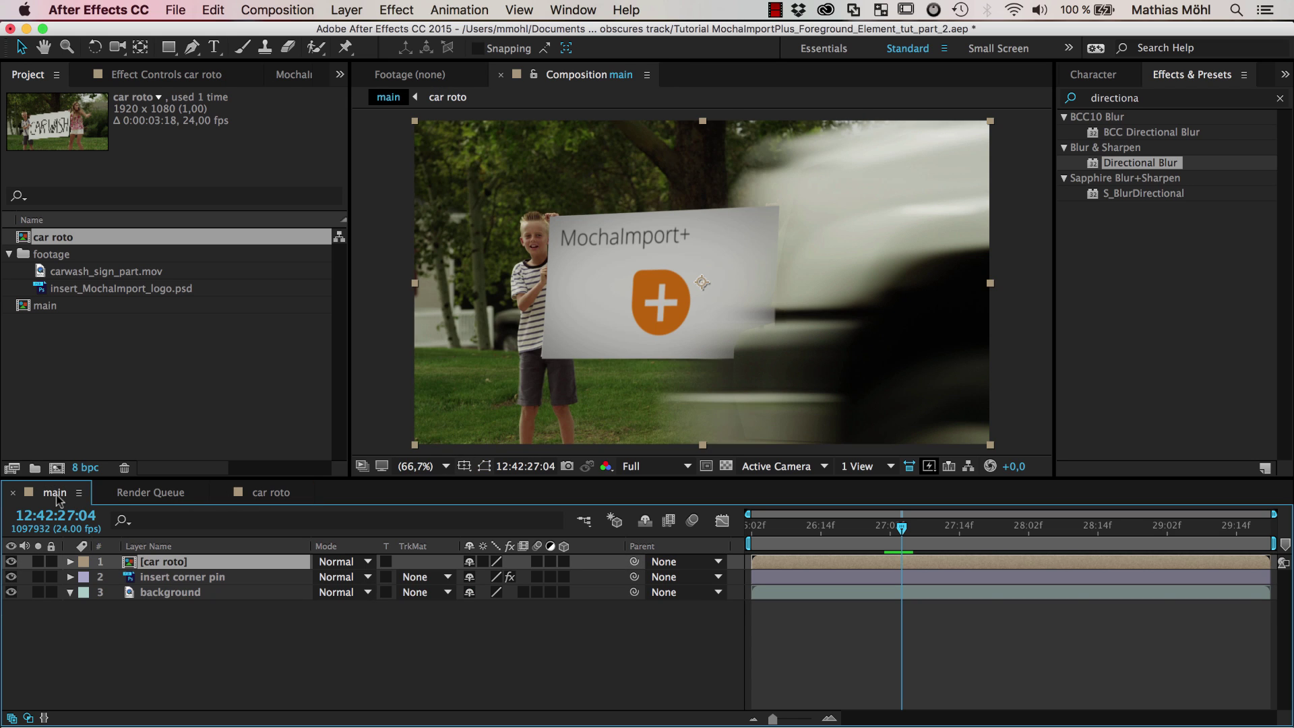
{"action": "left_click", "coordinate": [624, 74]}
{"action": "left_click", "coordinate": [631, 95]}
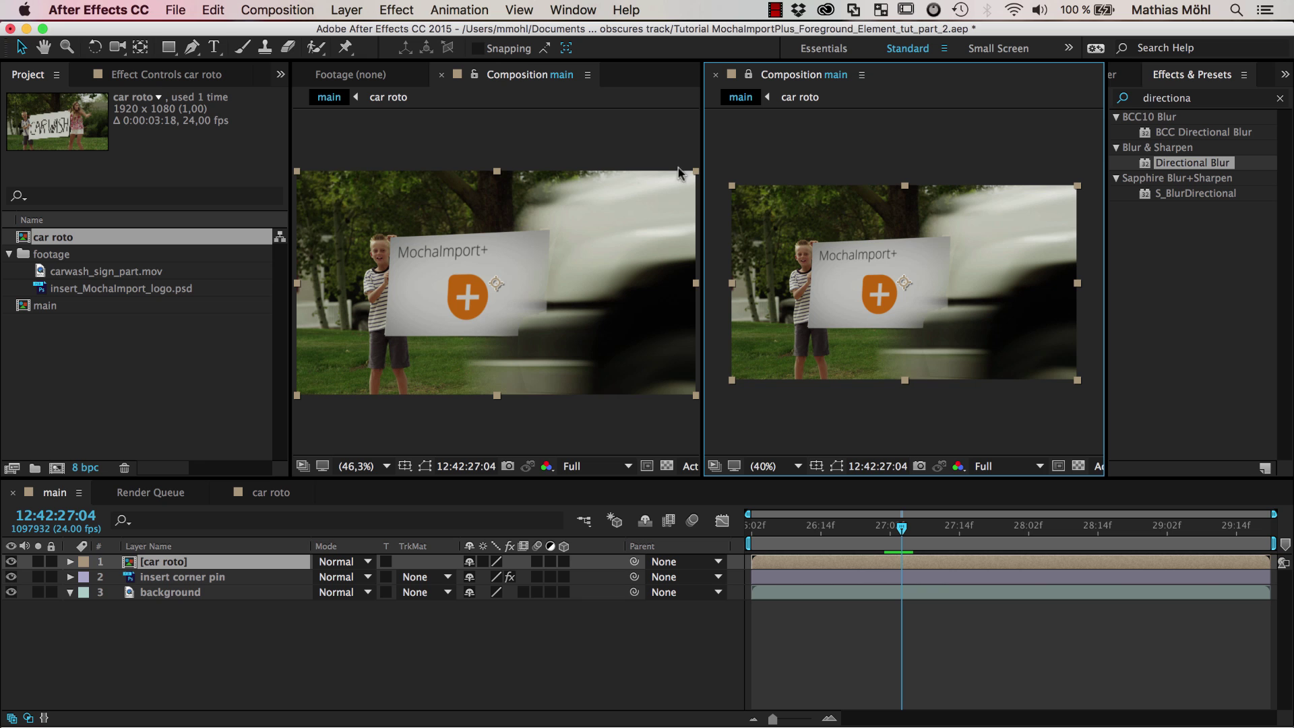
{"action": "left_click_drag", "start_coordinate": [516, 76], "coordinate": [140, 297]}
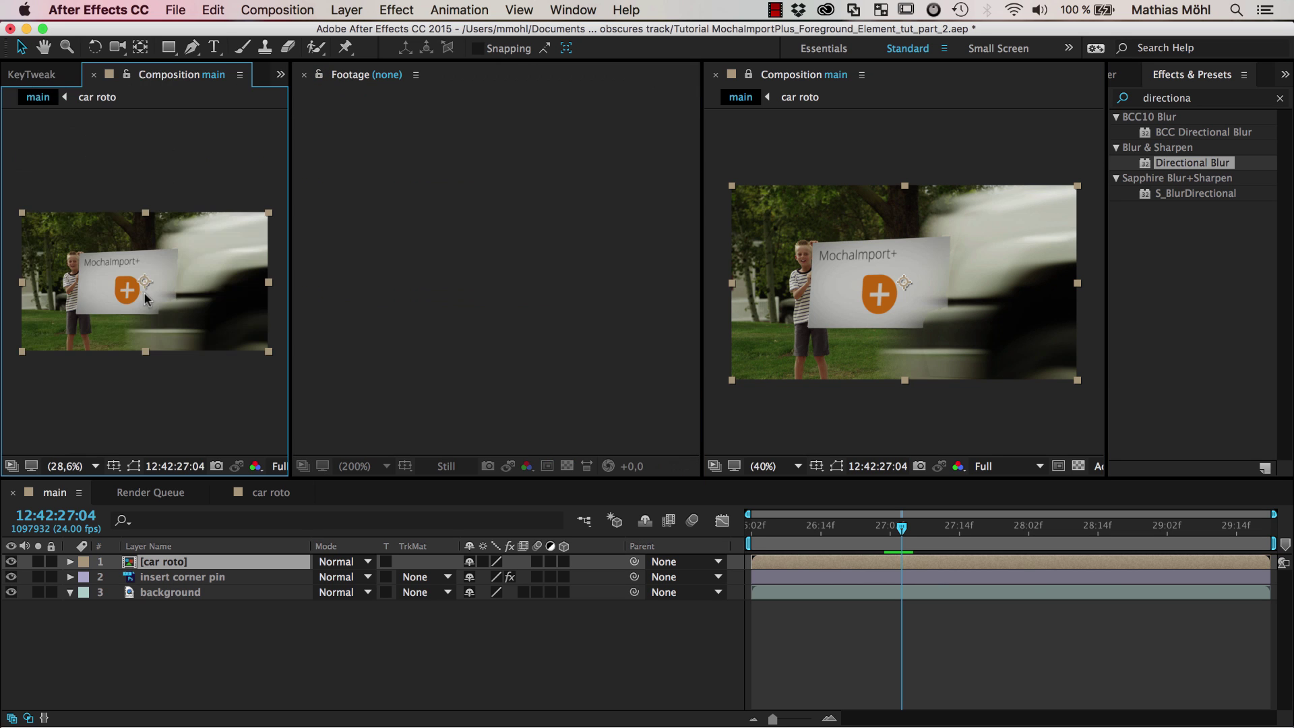
{"action": "left_click", "coordinate": [306, 75]}
{"action": "left_click_drag", "start_coordinate": [719, 118], "coordinate": [486, 157]}
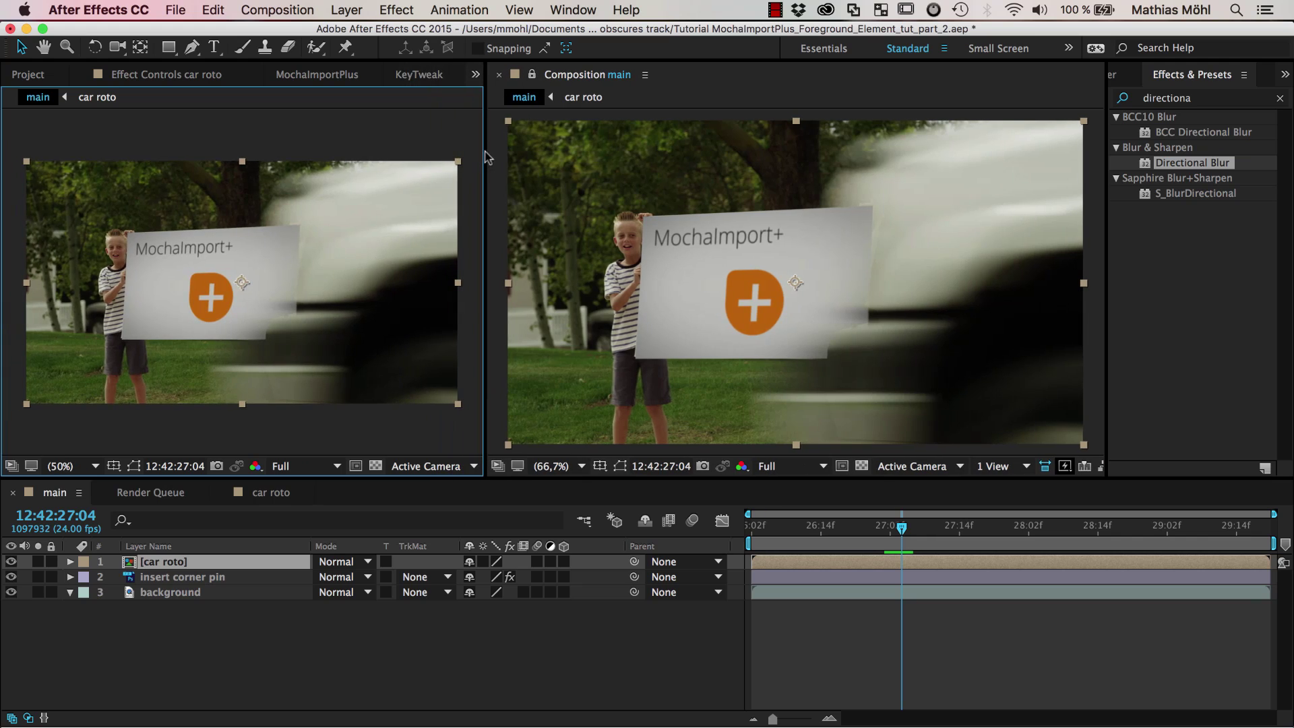
{"action": "left_click", "coordinate": [267, 498]}
{"action": "left_click_drag", "start_coordinate": [485, 262], "coordinate": [586, 263]}
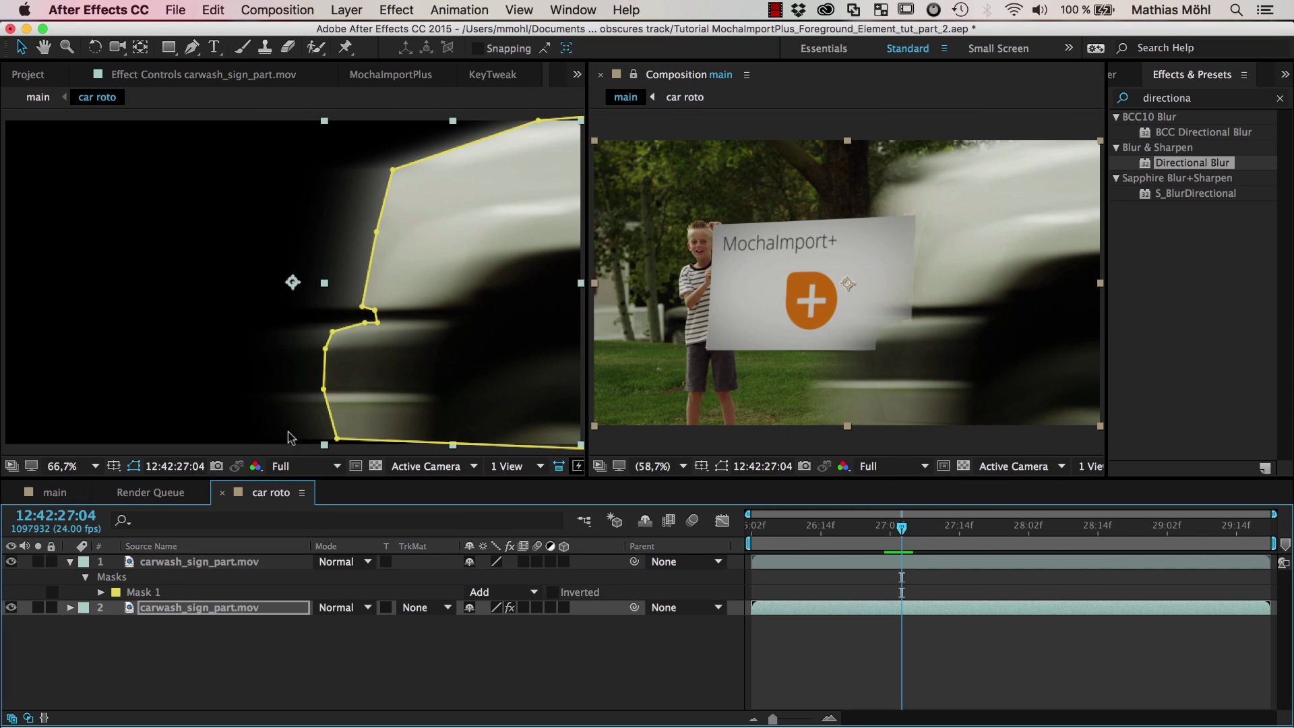
Step: Reveal the lower layer's Directional Blur properties in car roto and reduce the blur length to 266.6
{"action": "left_click", "coordinate": [181, 608]}
{"action": "key", "text": "e"}
{"action": "left_click", "coordinate": [101, 623]}
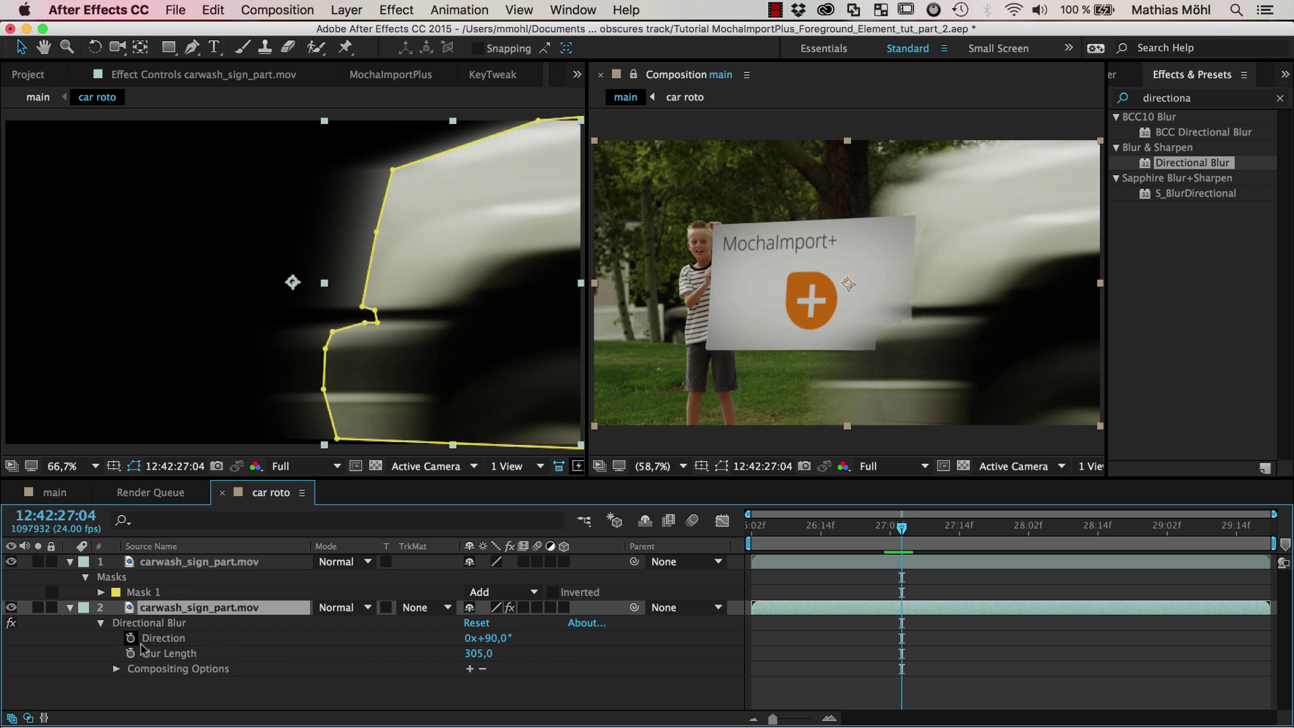
{"action": "left_click_drag", "start_coordinate": [499, 662], "coordinate": [483, 663]}
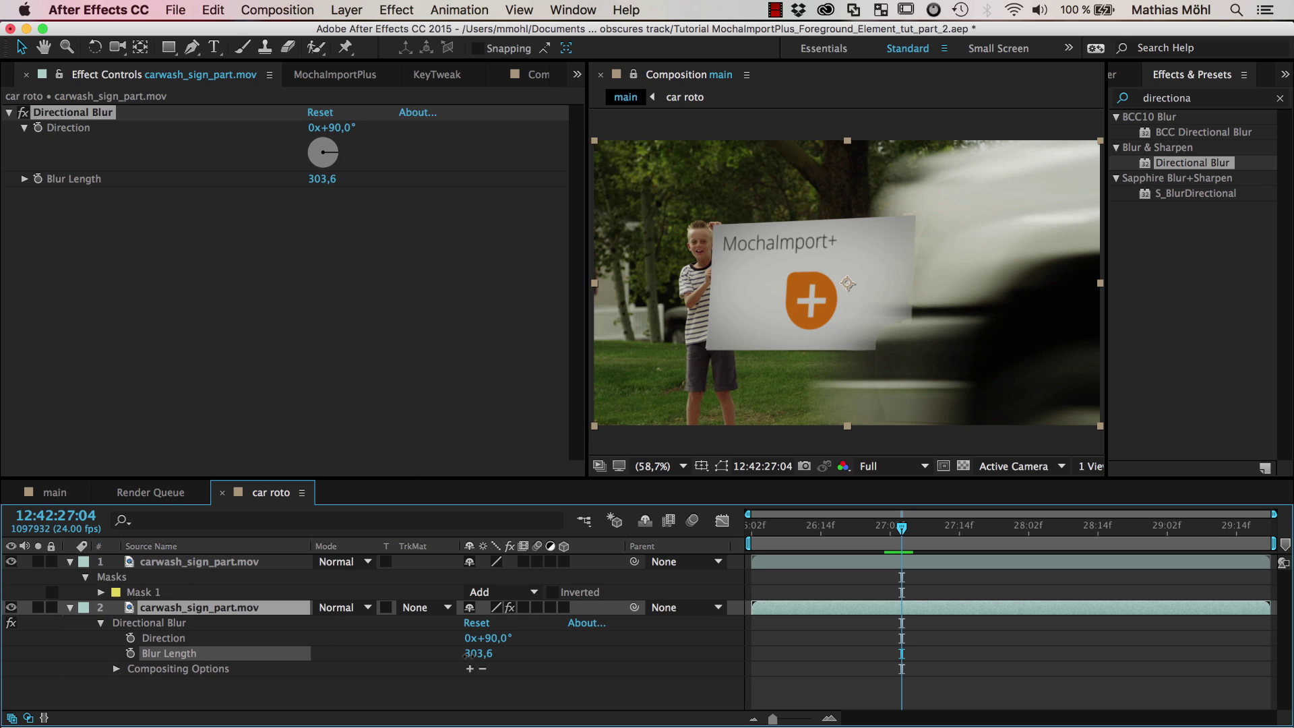
{"action": "left_click", "coordinate": [27, 75]}
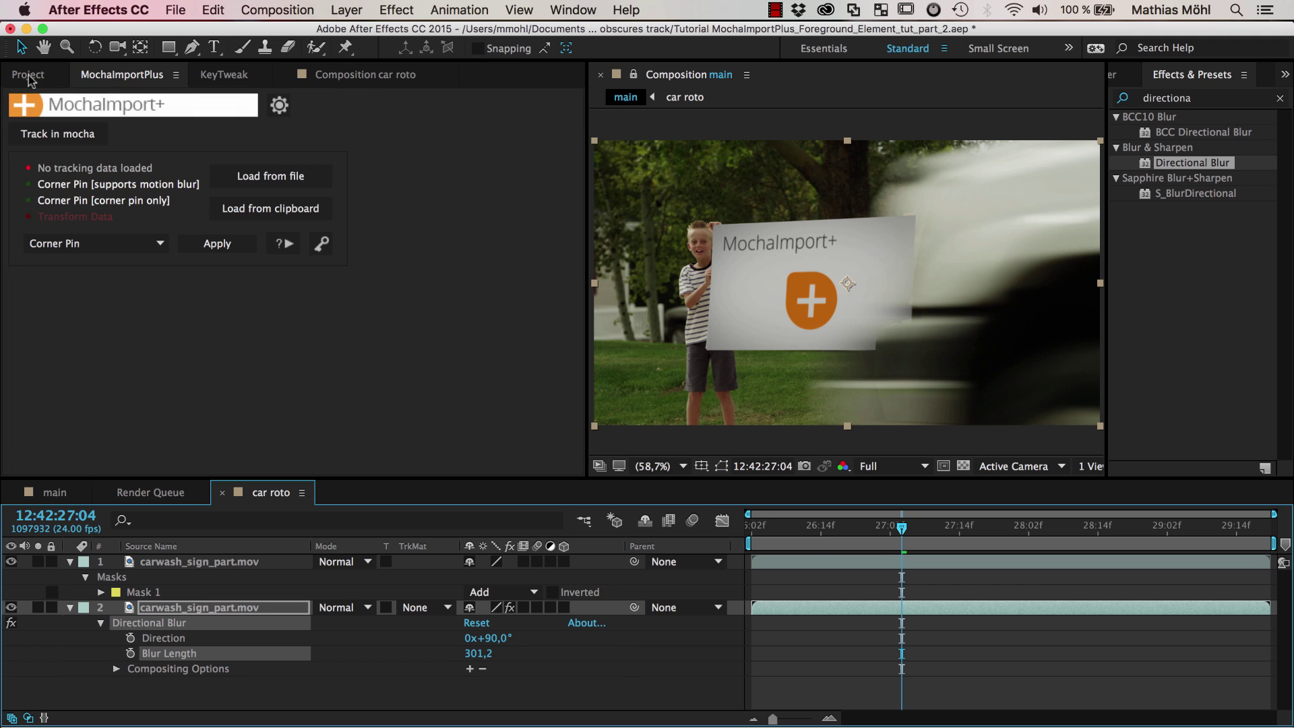
{"action": "left_click", "coordinate": [362, 79]}
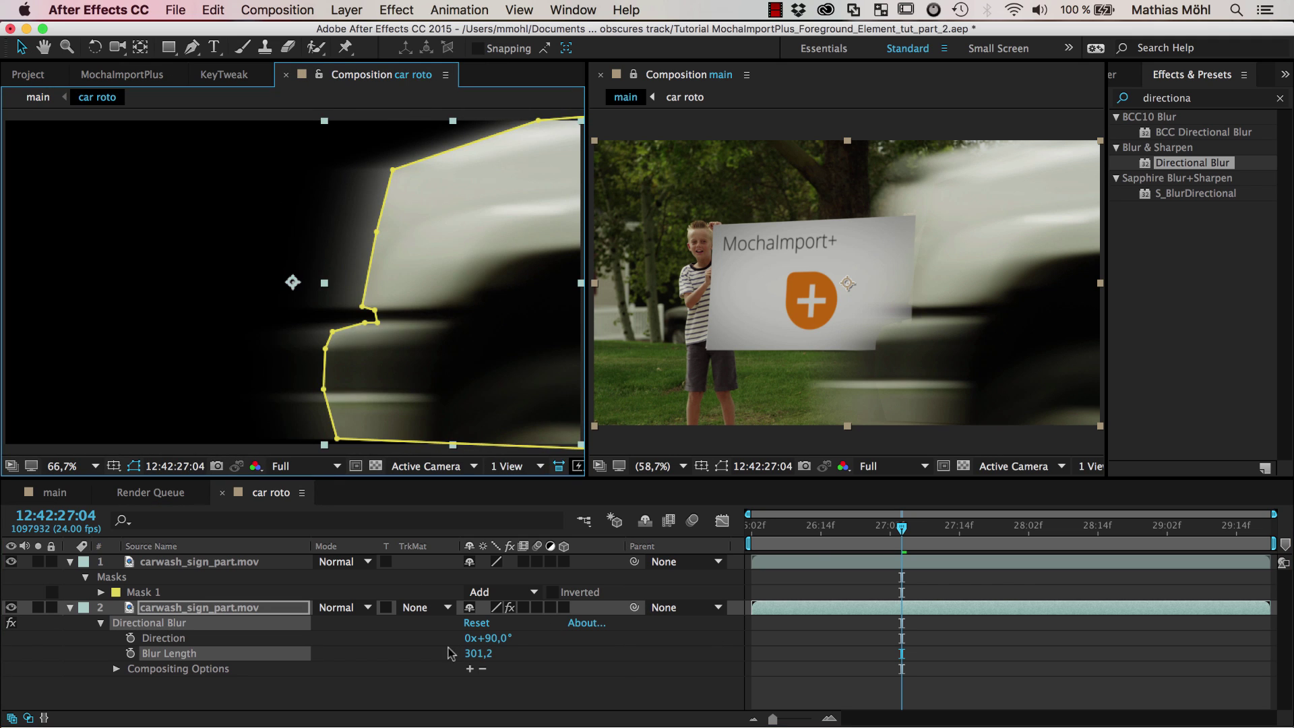
{"action": "left_click_drag", "start_coordinate": [475, 657], "coordinate": [453, 655]}
{"action": "left_click_drag", "start_coordinate": [286, 653], "coordinate": [389, 660]}
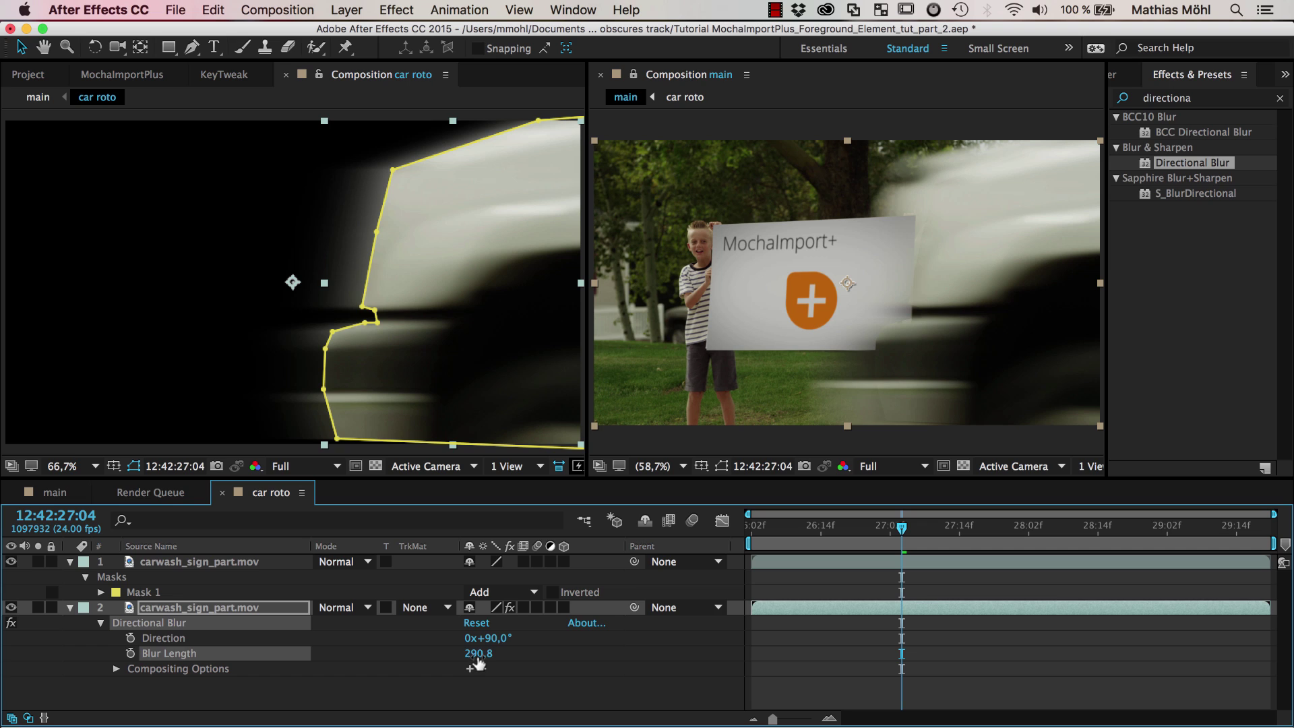
{"action": "left_click_drag", "start_coordinate": [471, 655], "coordinate": [458, 655]}
{"action": "left_click", "coordinate": [645, 520]}
{"action": "left_click_drag", "start_coordinate": [477, 654], "coordinate": [431, 658]}
{"action": "left_click", "coordinate": [645, 520]}
Step: Apply the Curves effect to the lower carwash_sign_part.mov layer and steeply raise its Alpha channel curve
{"action": "left_click", "coordinate": [1194, 98]}
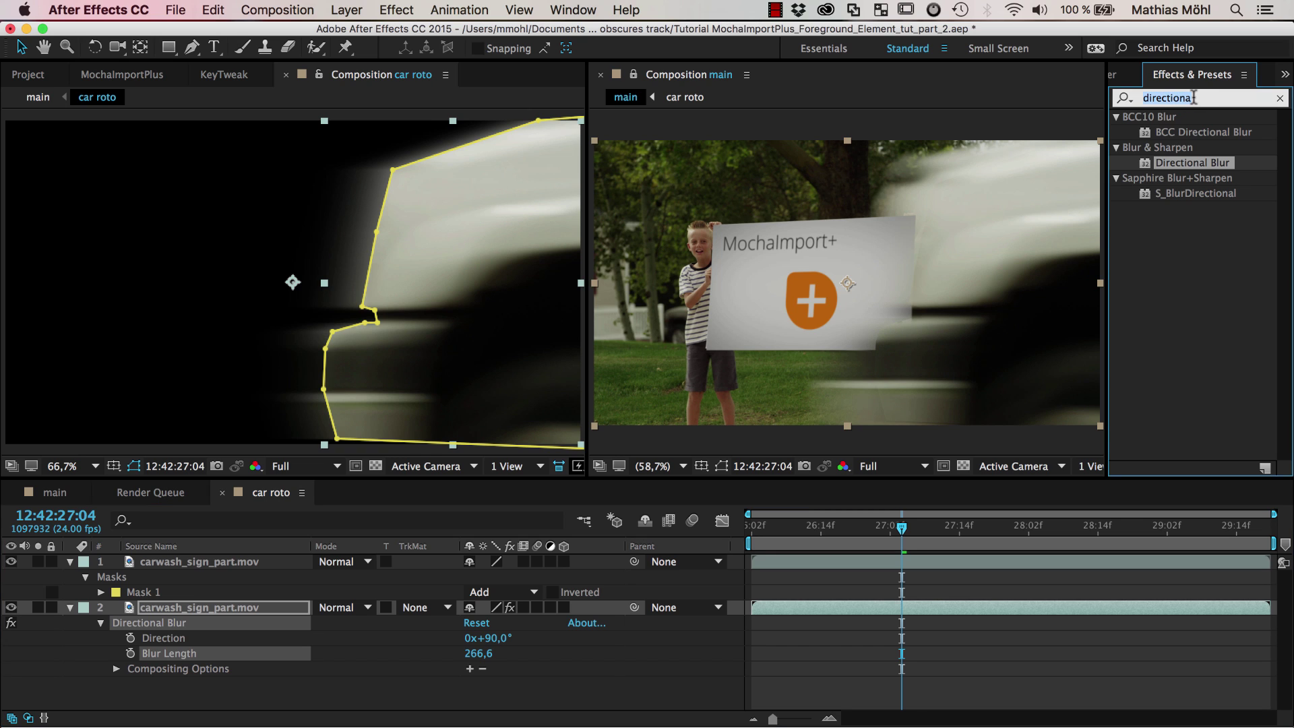
{"action": "type", "text": "curve"}
{"action": "left_click_drag", "start_coordinate": [1171, 178], "coordinate": [161, 609]}
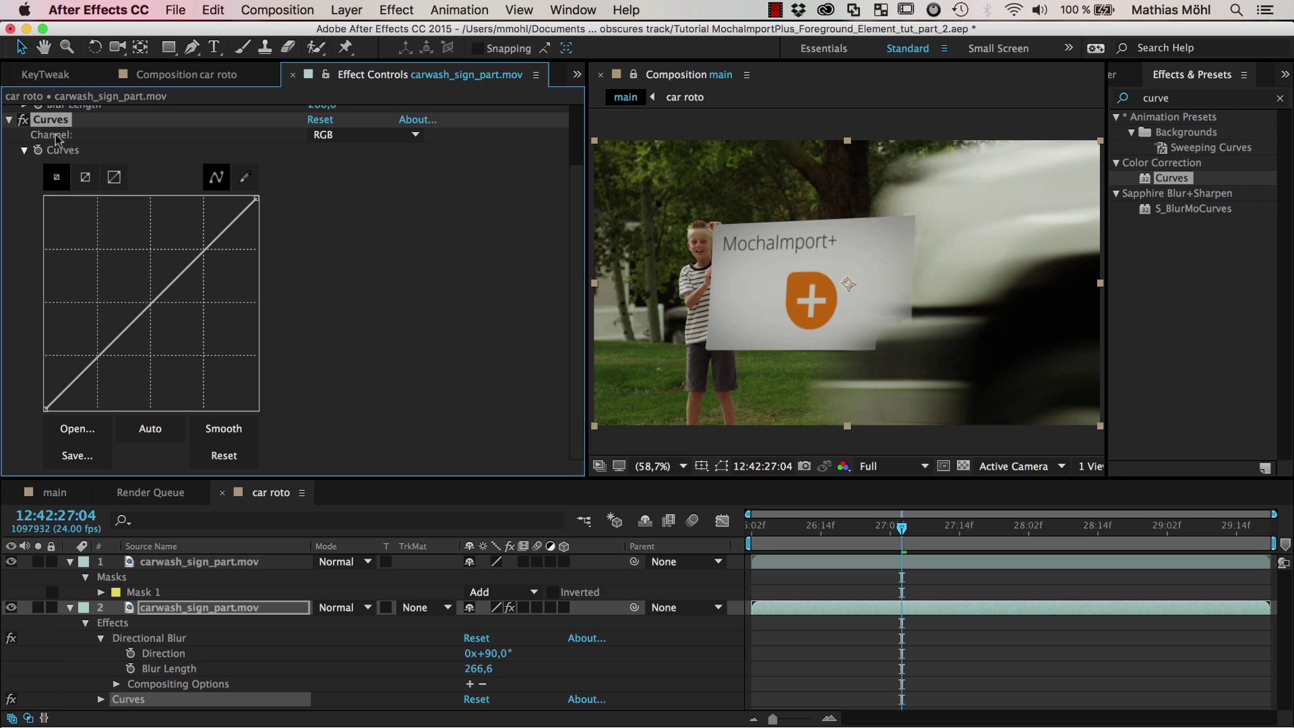
{"action": "left_click", "coordinate": [357, 137]}
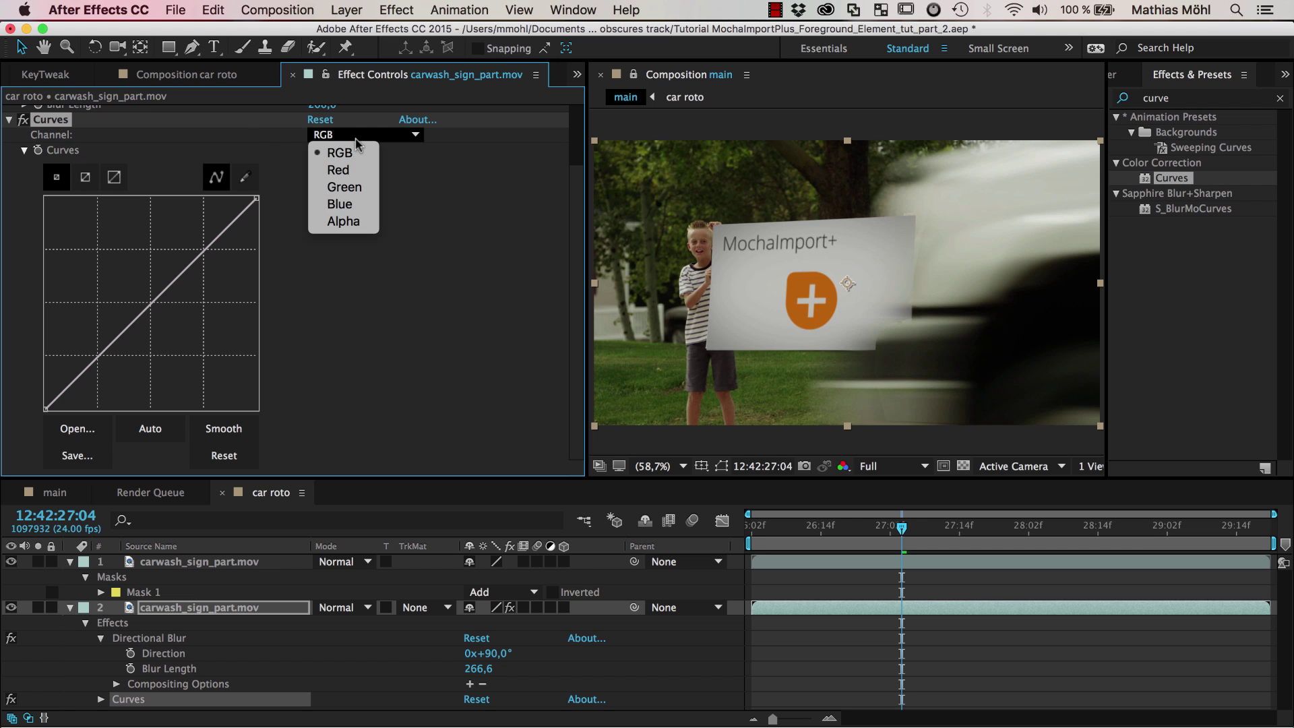
{"action": "left_click", "coordinate": [344, 222]}
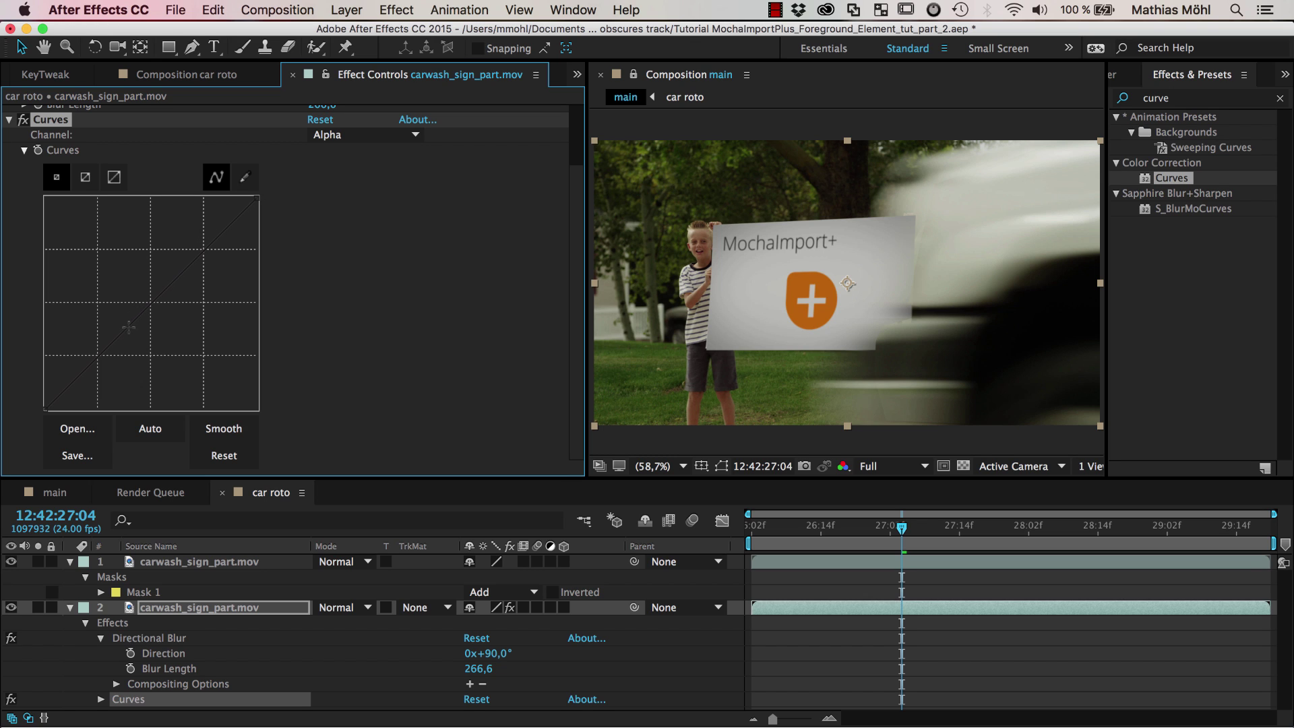
{"action": "left_click_drag", "start_coordinate": [130, 328], "coordinate": [90, 260]}
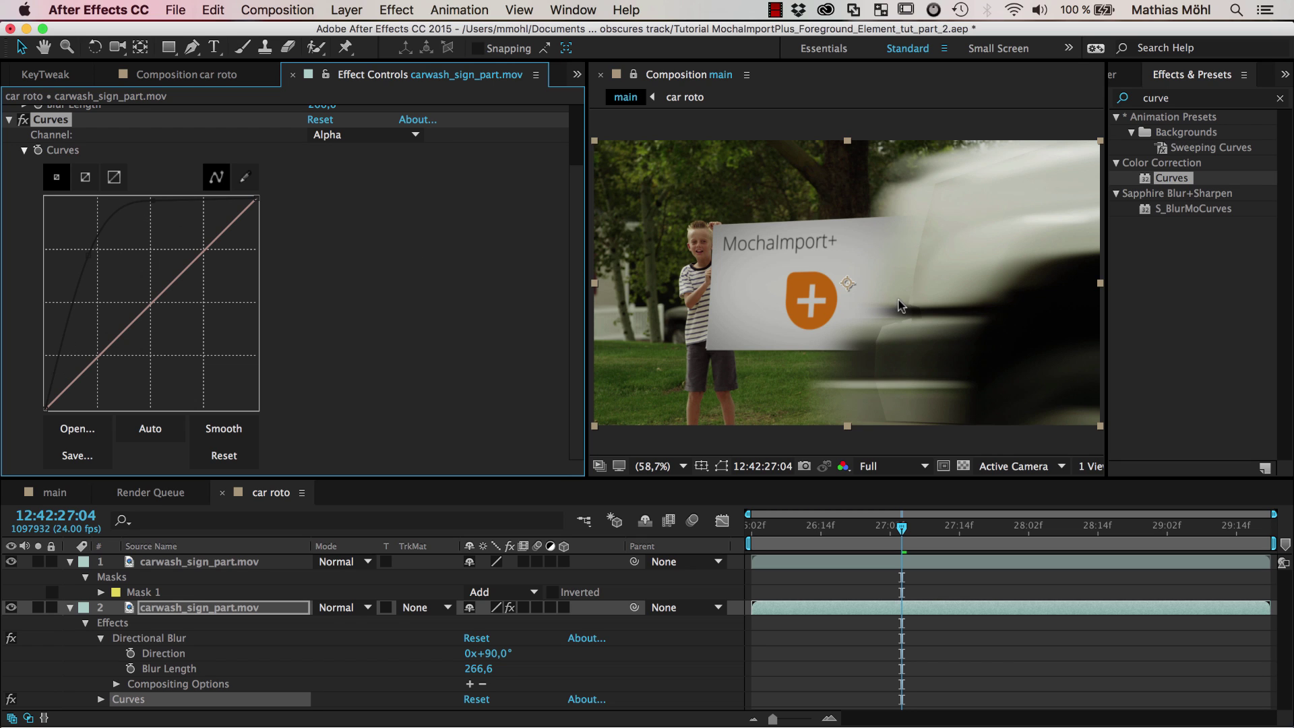
Step: Toggle the blurred lower layer's visibility to compare the car's edge in main with and without it
{"action": "left_click", "coordinate": [11, 607]}
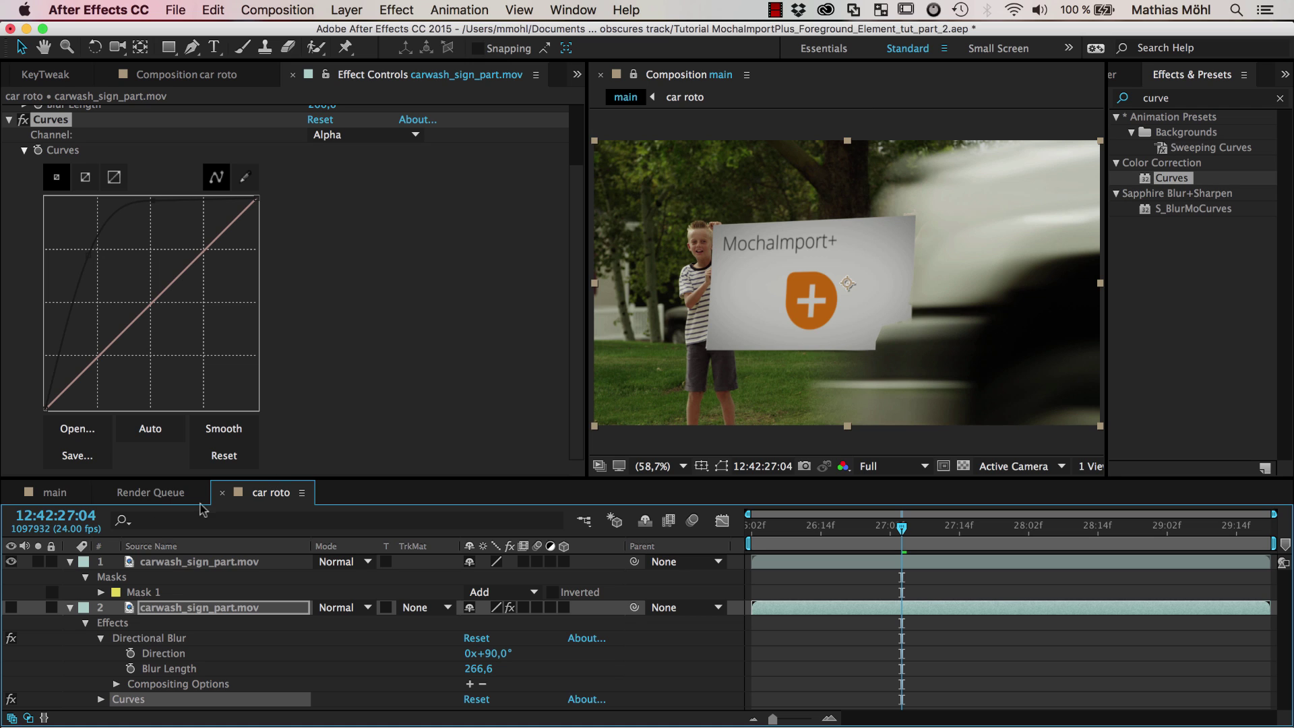
{"action": "left_click", "coordinate": [12, 605]}
{"action": "left_click", "coordinate": [12, 606]}
{"action": "left_click", "coordinate": [12, 606]}
{"action": "left_click", "coordinate": [12, 606]}
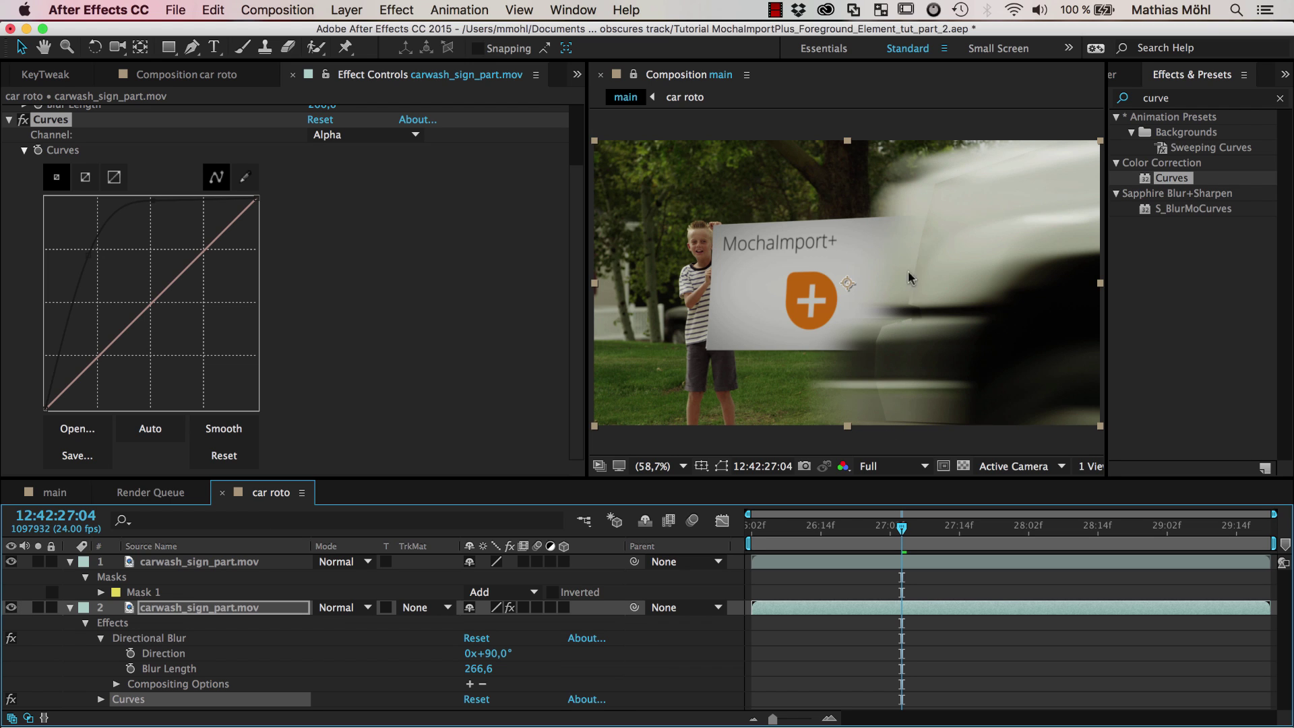
Step: Set the feather of Mask 1 on the upper carwash_sign_part.mov layer to 32 pixels and solo that layer
{"action": "left_click", "coordinate": [183, 562]}
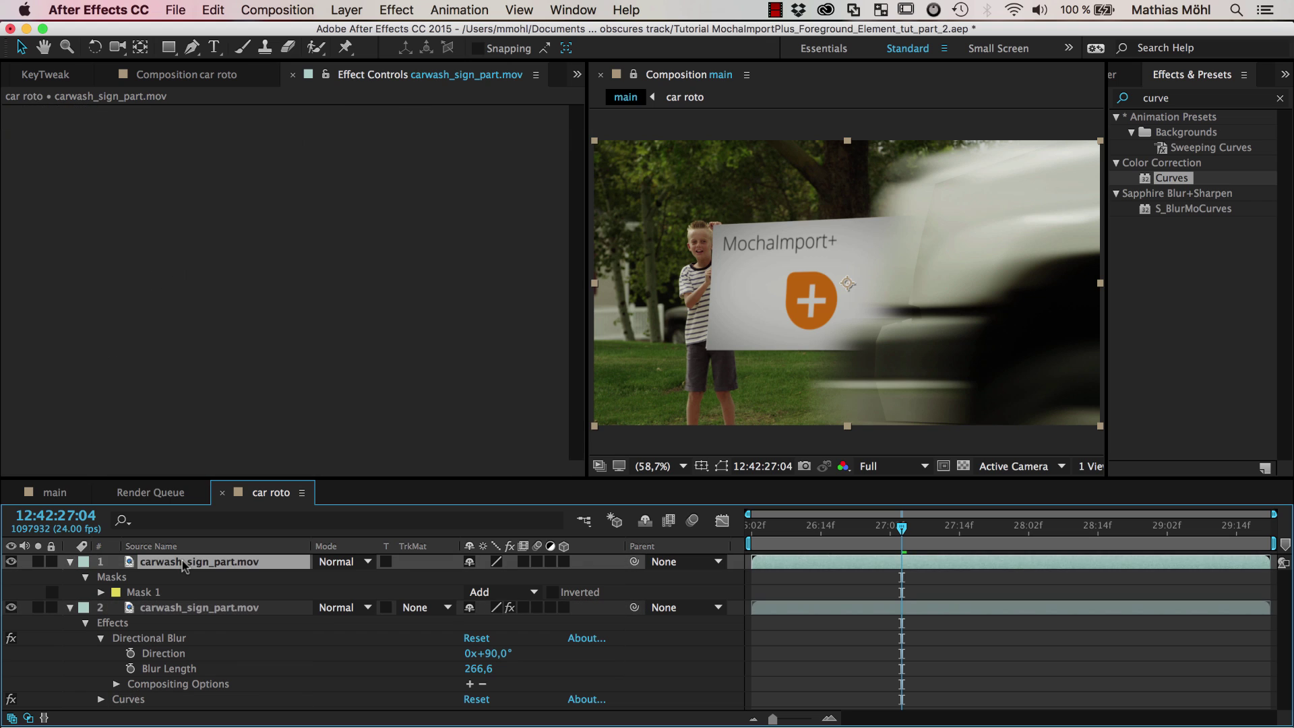
{"action": "left_click", "coordinate": [139, 593]}
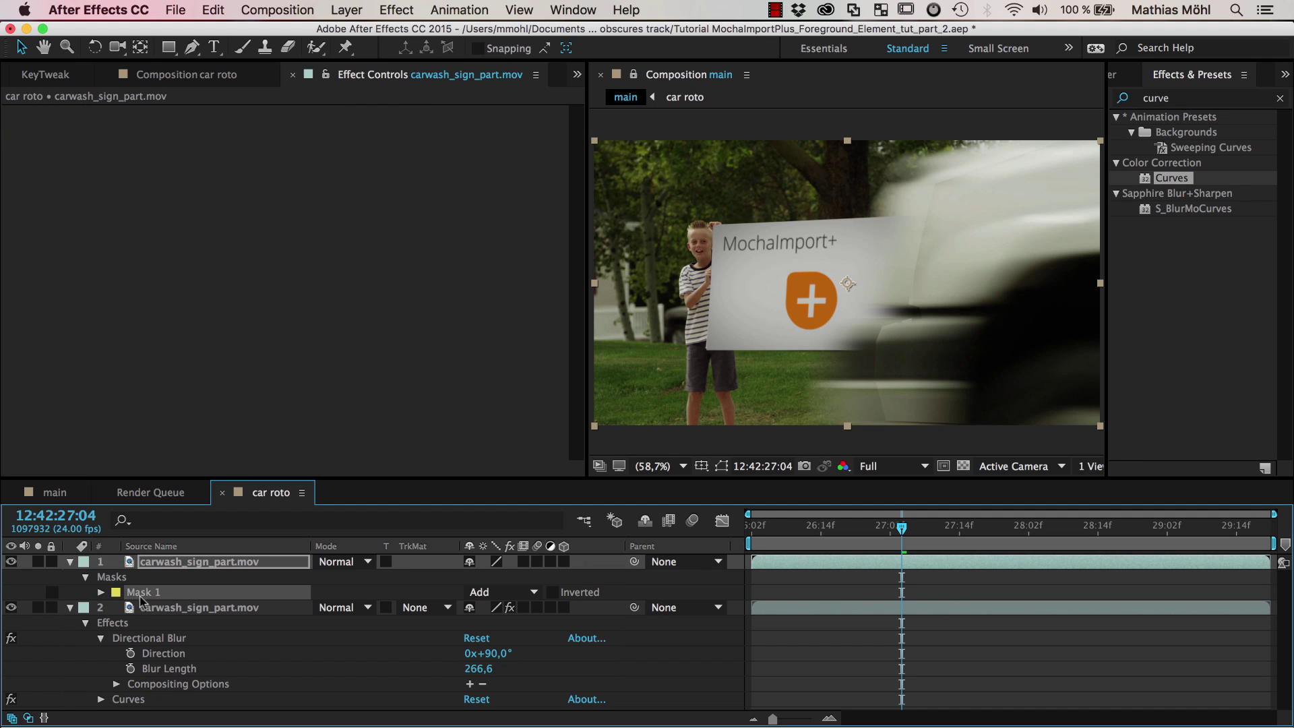
{"action": "left_click", "coordinate": [101, 592]}
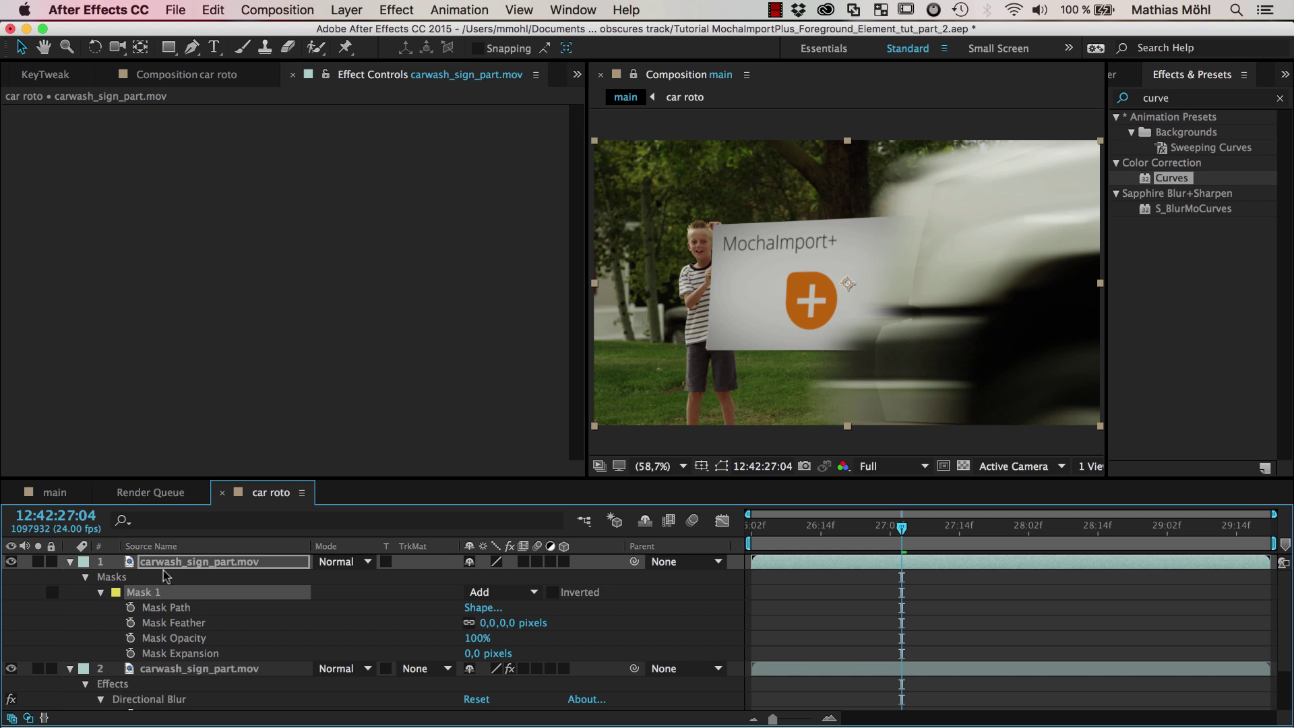
{"action": "left_click", "coordinate": [221, 75]}
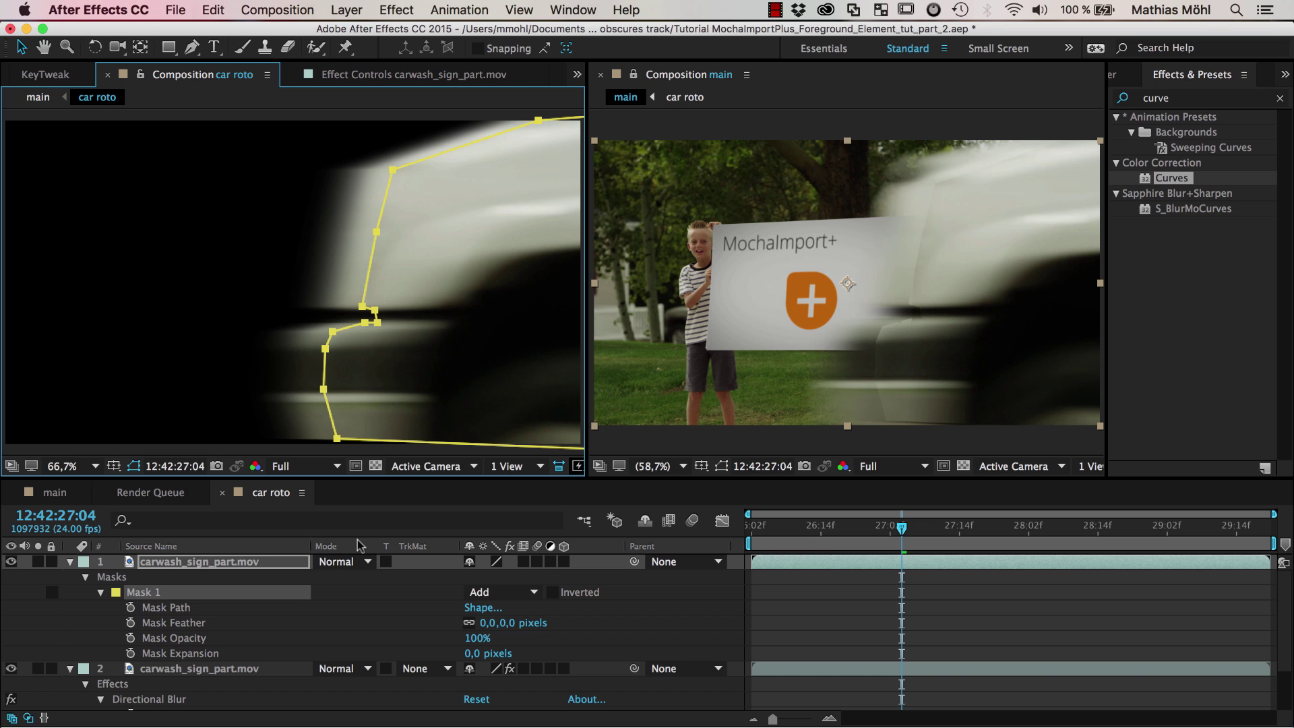
{"action": "left_click_drag", "start_coordinate": [485, 623], "coordinate": [522, 624]}
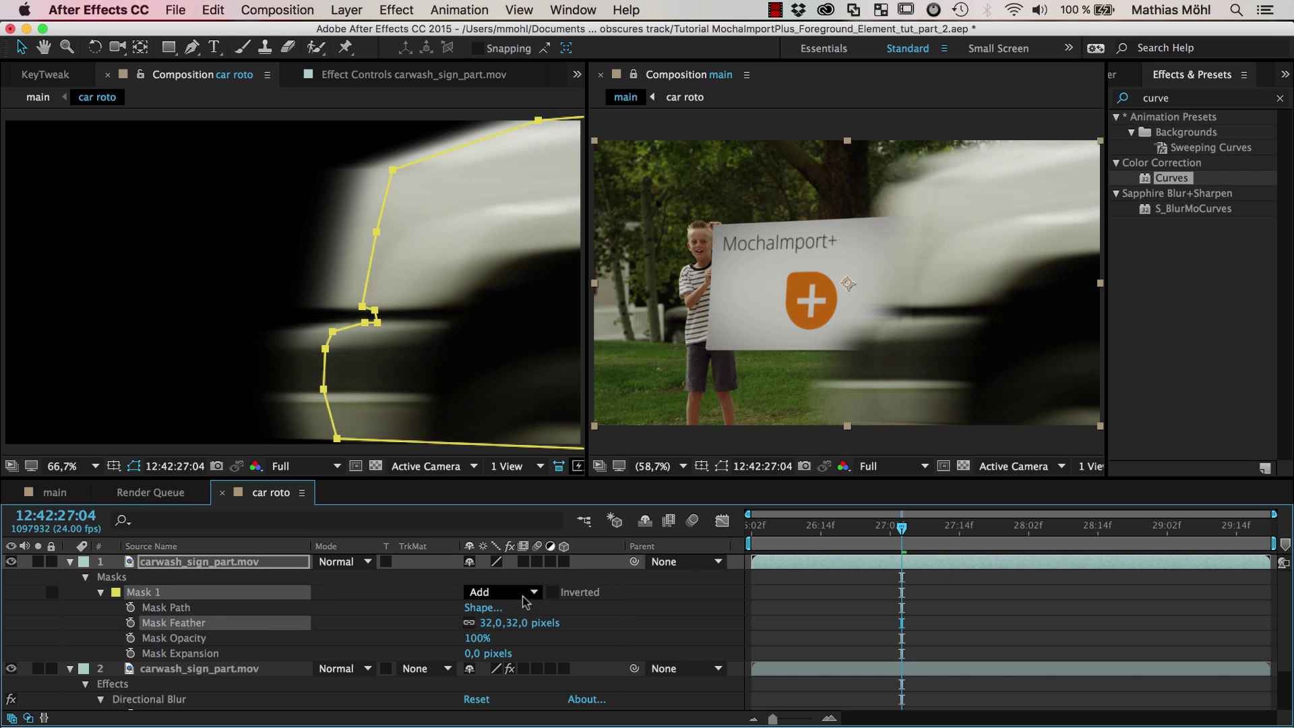
{"action": "left_click_drag", "start_coordinate": [497, 626], "coordinate": [490, 624]}
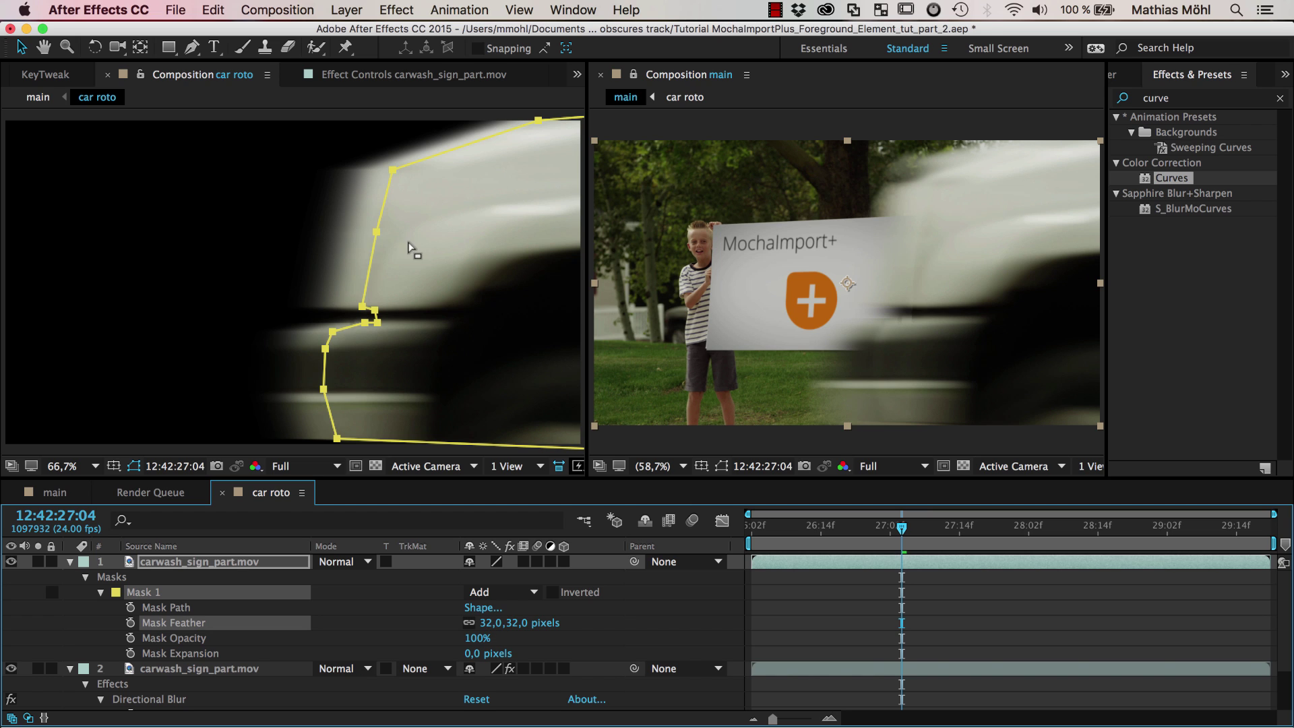
{"action": "left_click", "coordinate": [11, 561]}
{"action": "left_click", "coordinate": [10, 561]}
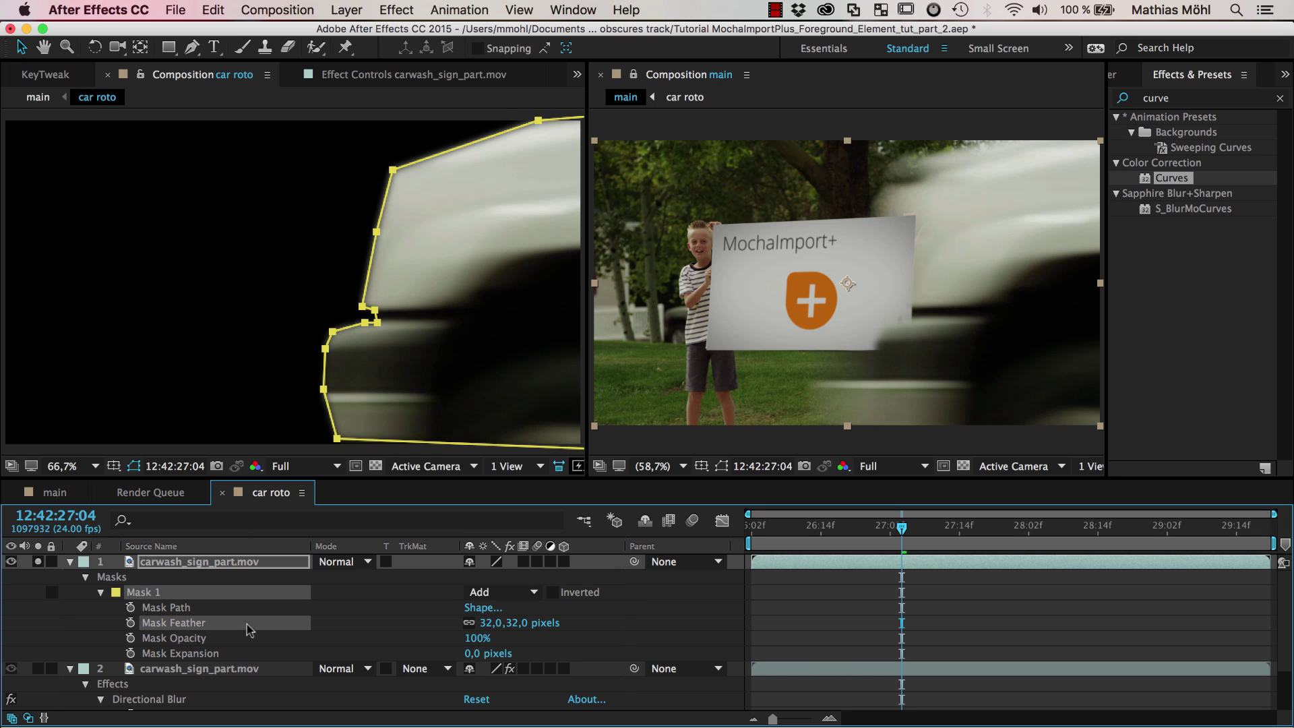
Step: Try a feather of 158 pixels on Mask 1 and restore the feather to 32 pixels
{"action": "left_click_drag", "start_coordinate": [519, 622], "coordinate": [404, 289]}
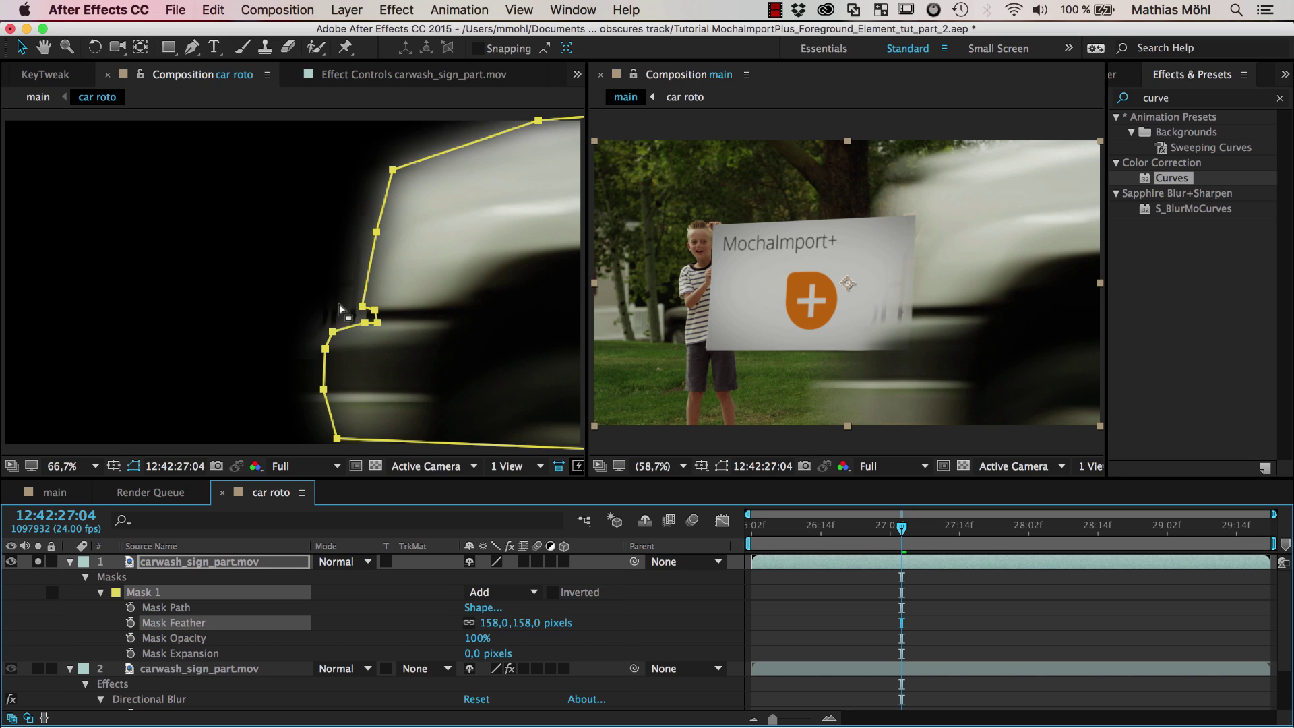
{"action": "left_click", "coordinate": [504, 622]}
{"action": "type", "text": "32"}
{"action": "key", "text": "Return"}
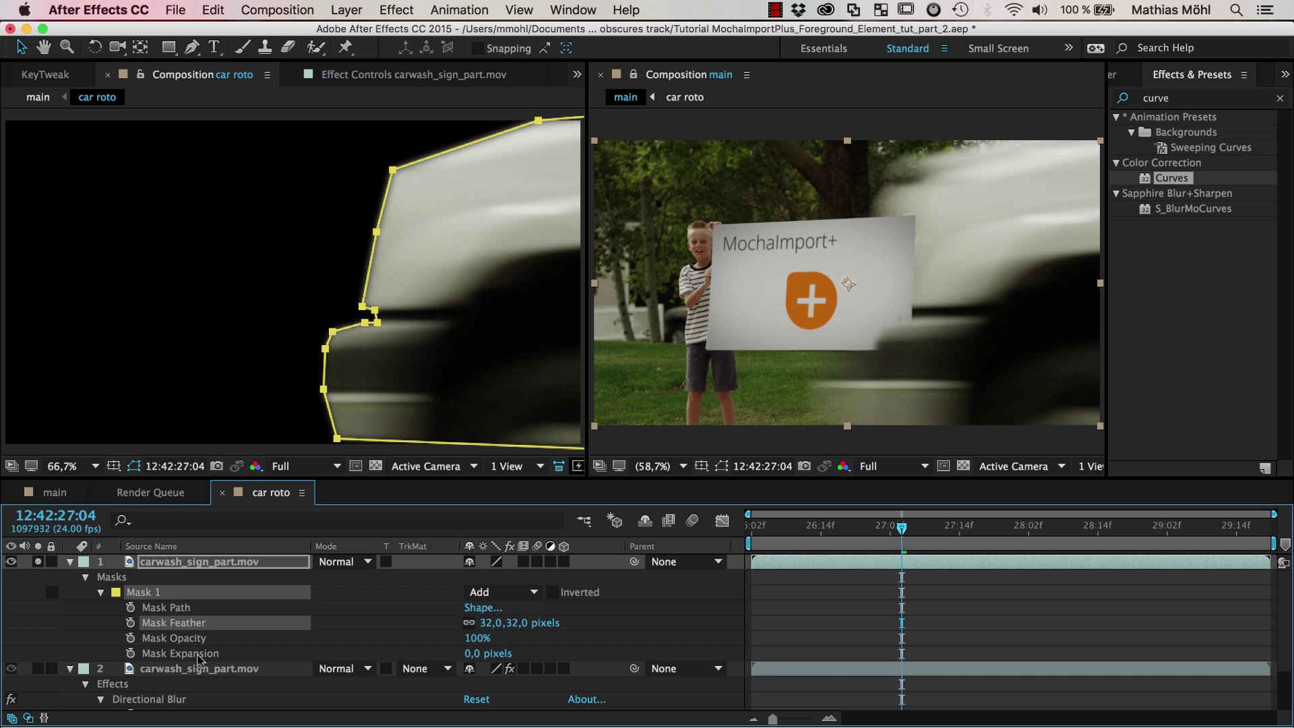
Step: Contract Mask 1 on the upper layer by setting its mask expansion to -38 pixels
{"action": "left_click_drag", "start_coordinate": [473, 657], "coordinate": [361, 647]}
{"action": "left_click_drag", "start_coordinate": [429, 642], "coordinate": [458, 643]}
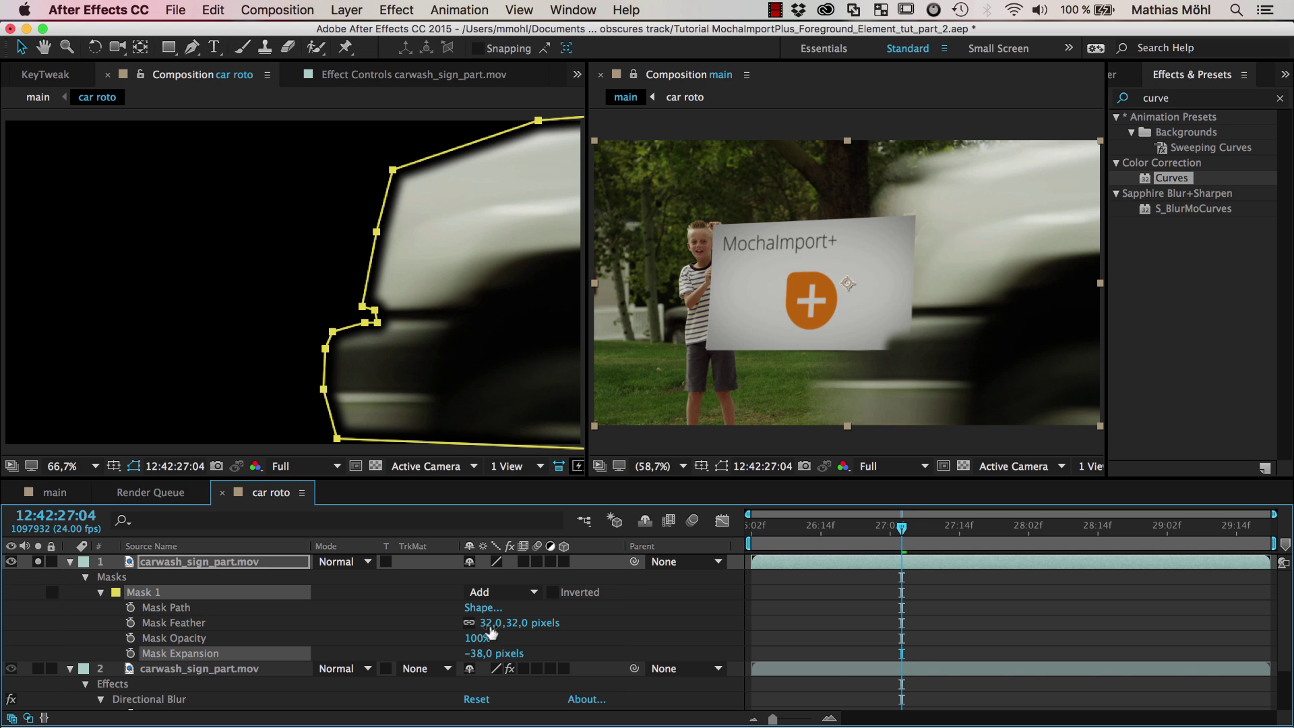
Step: Set the mask expansion of Mask 1 on the upper layer to -16 pixels and turn off the layer's solo
{"action": "left_click", "coordinate": [477, 653]}
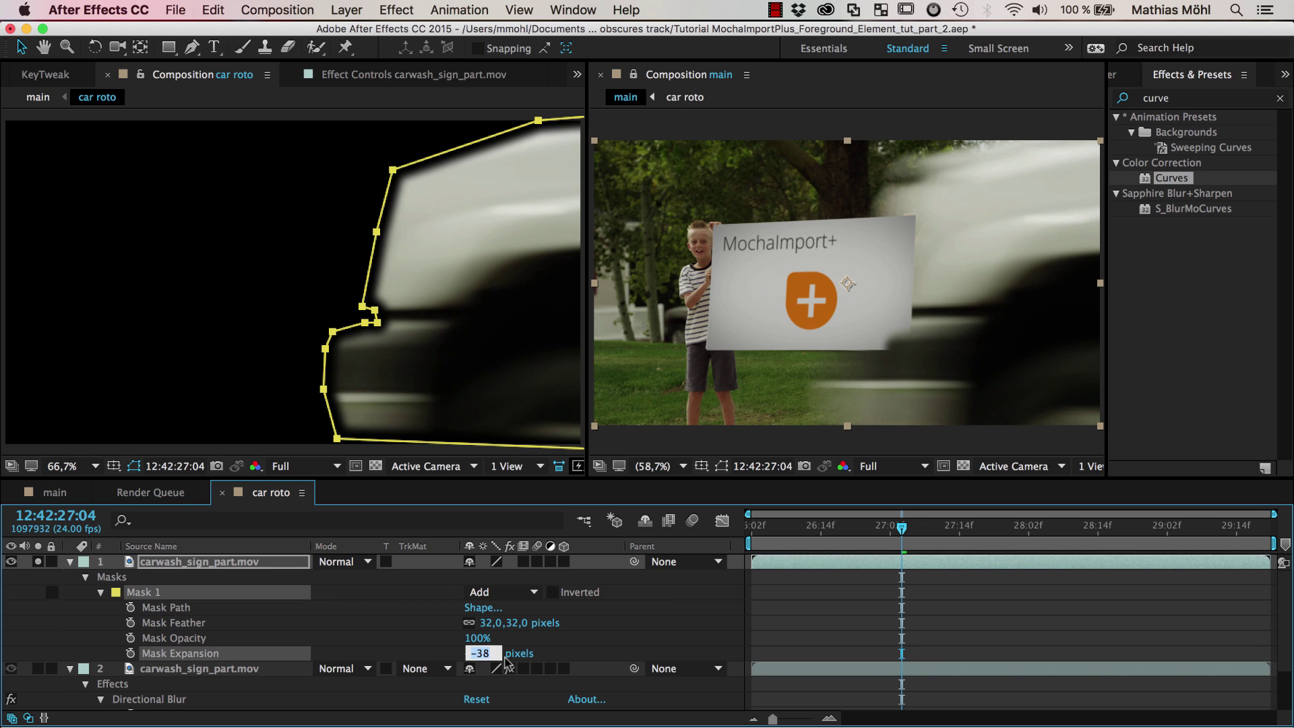
{"action": "type", "text": "-16"}
{"action": "key", "text": "Return"}
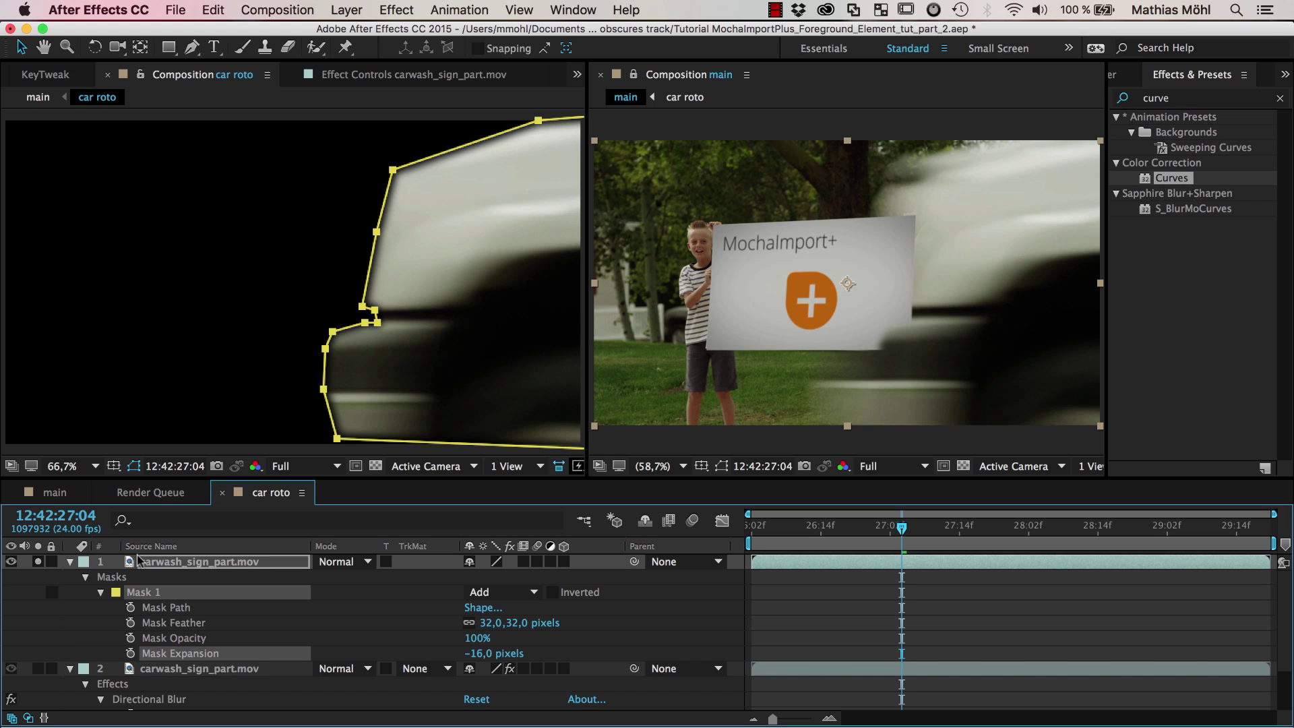
{"action": "left_click", "coordinate": [39, 562]}
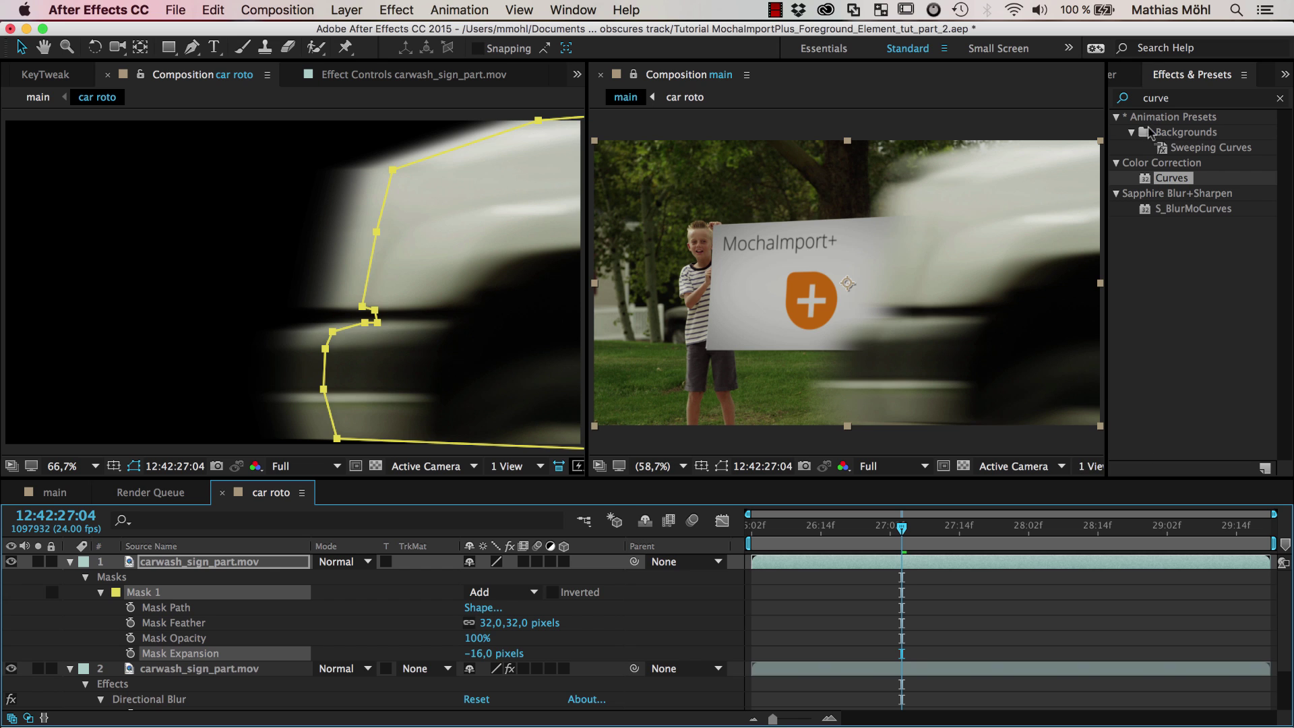
Step: Apply Fast Blur to the lower carwash_sign_part.mov layer and place it between Directional Blur and Curves
{"action": "left_click", "coordinate": [1164, 97]}
{"action": "type", "text": "fast bl"}
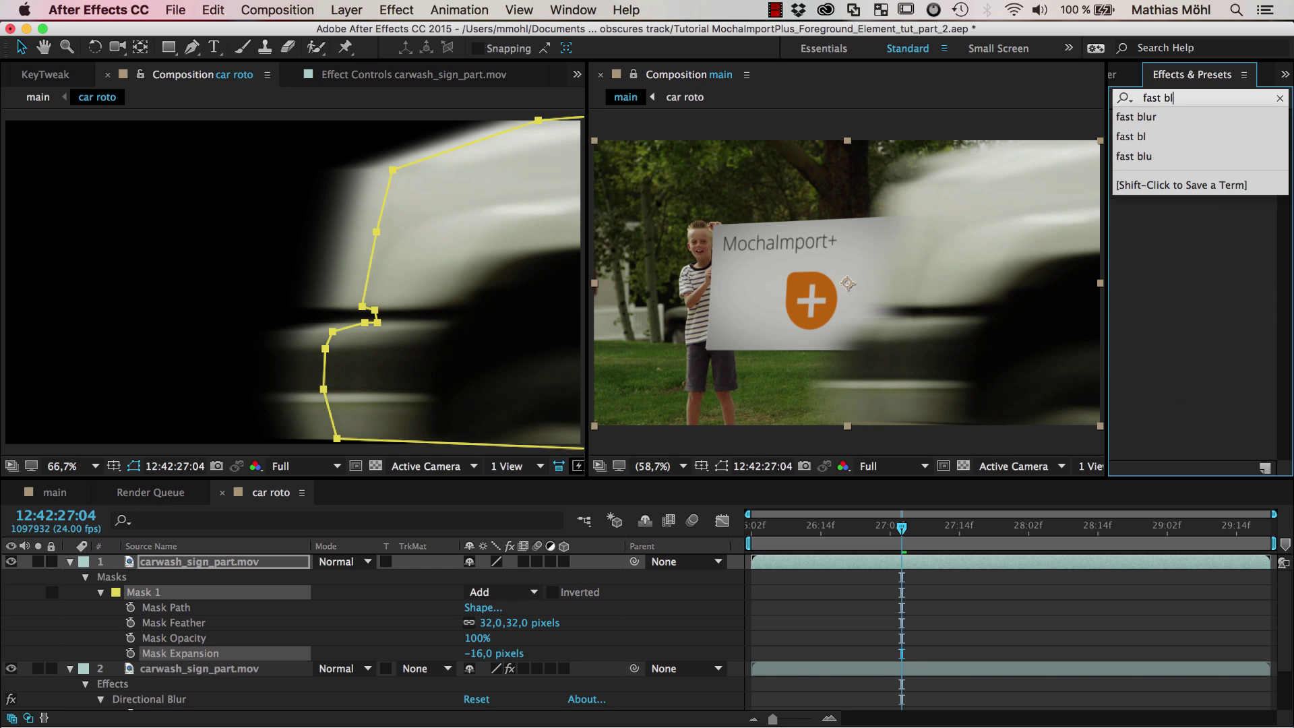
{"action": "left_click", "coordinate": [1136, 116]}
{"action": "left_click_drag", "start_coordinate": [1176, 163], "coordinate": [206, 669]}
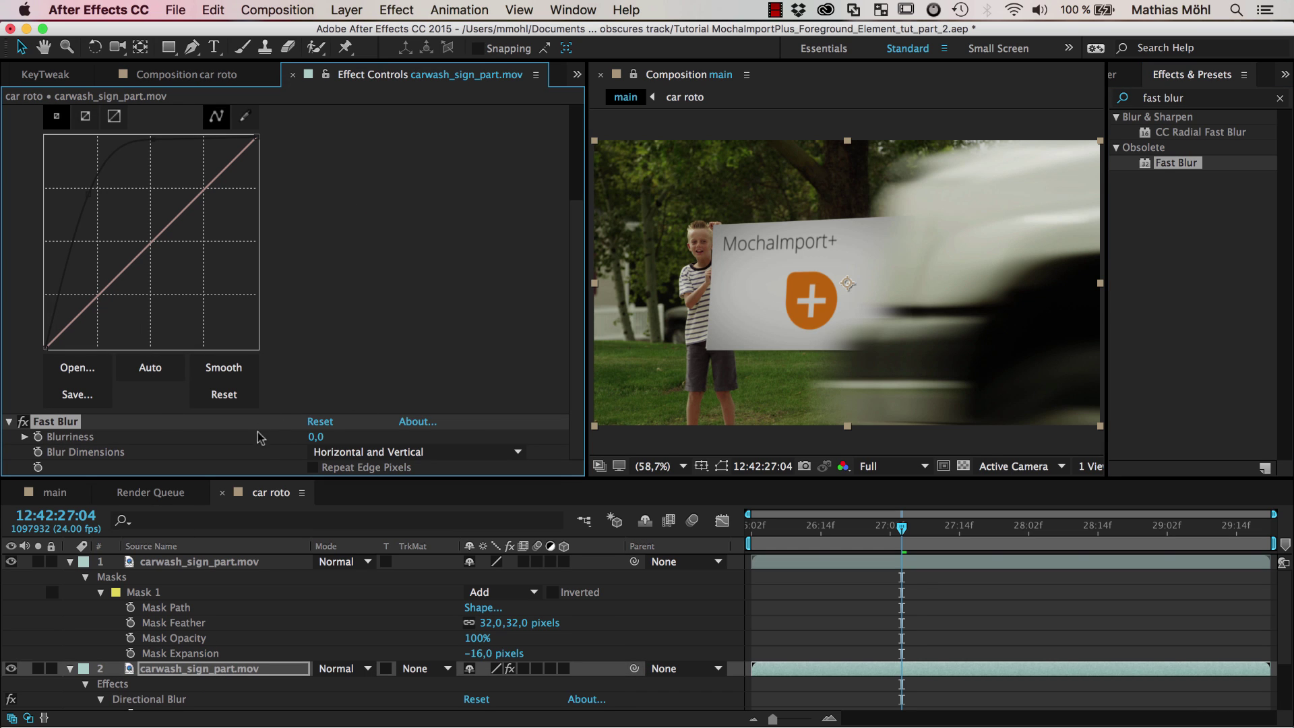
{"action": "scroll", "coordinate": [301, 345], "scroll_direction": "up", "scroll_amount": 5}
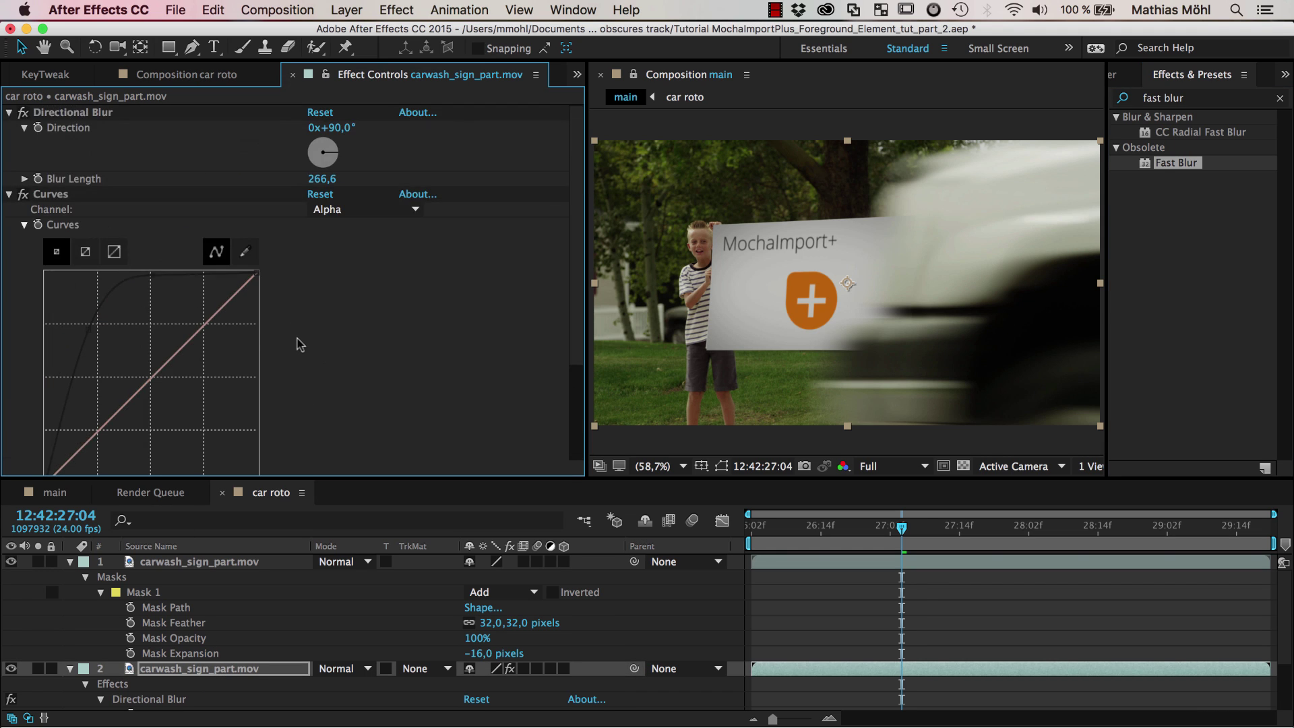
{"action": "scroll", "coordinate": [121, 142], "scroll_direction": "down", "scroll_amount": 3}
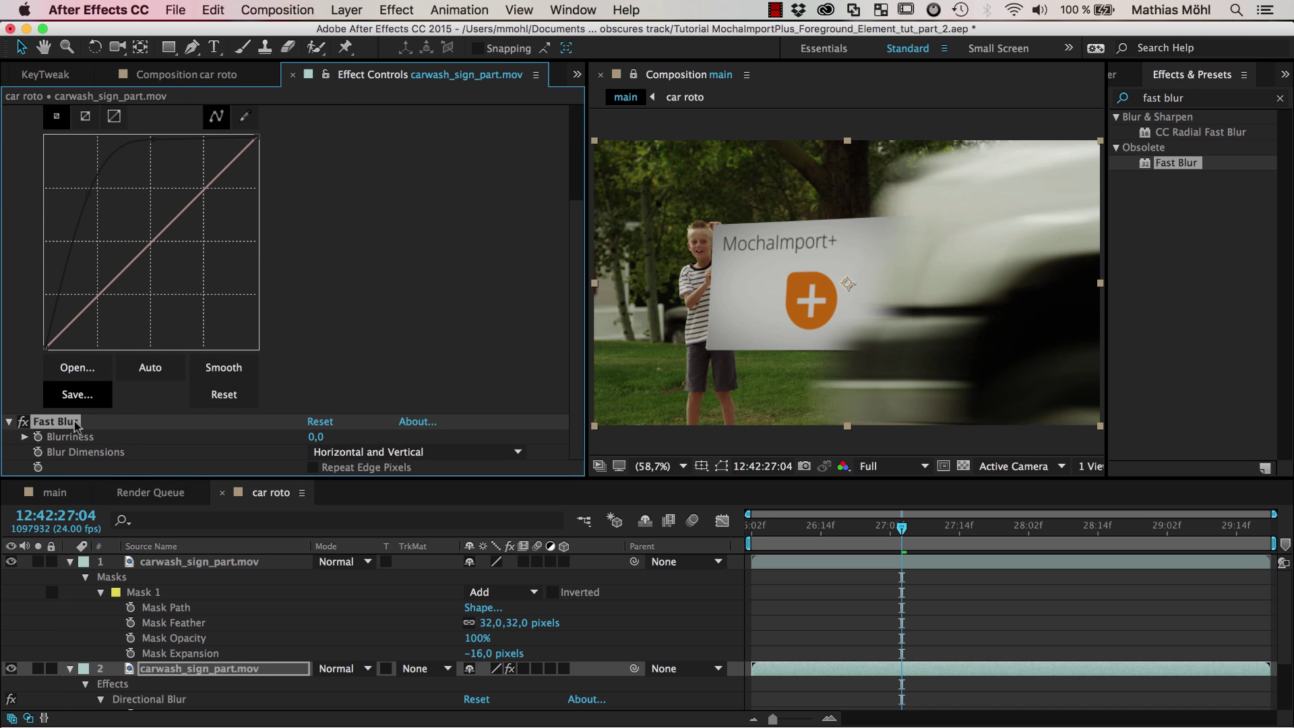
{"action": "scroll", "coordinate": [74, 135], "scroll_direction": "up", "scroll_amount": 5}
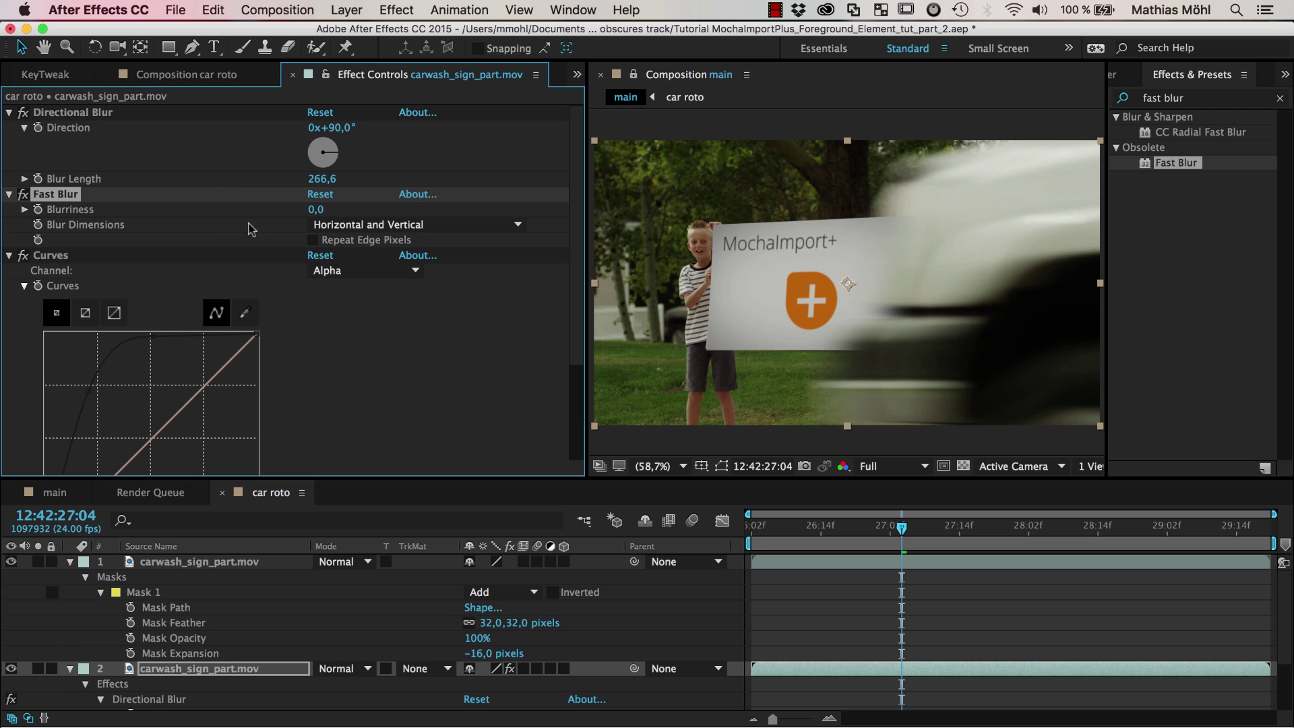
Step: Set the Fast Blur blurriness to 10 on the lower layer and collapse both layers' properties
{"action": "left_click", "coordinate": [316, 210]}
{"action": "type", "text": "10"}
{"action": "key", "text": "Return"}
{"action": "left_click", "coordinate": [70, 561]}
{"action": "left_click", "coordinate": [70, 577]}
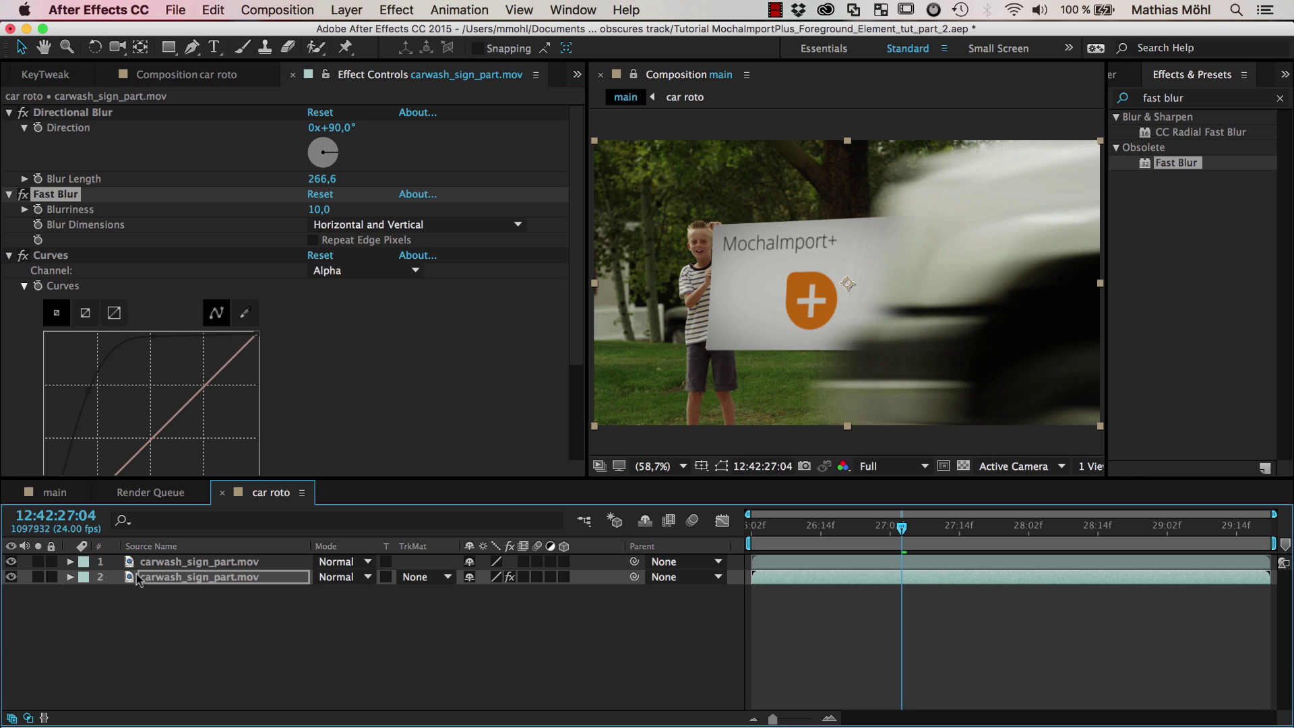
Step: Toggle the lower carwash_sign_part.mov layer's visibility to compare the car's edge over the sign with and without it
{"action": "left_click", "coordinate": [12, 576]}
{"action": "left_click", "coordinate": [11, 577]}
{"action": "left_click", "coordinate": [12, 577]}
{"action": "left_click", "coordinate": [12, 577]}
{"action": "left_click", "coordinate": [11, 577]}
{"action": "left_click", "coordinate": [11, 576]}
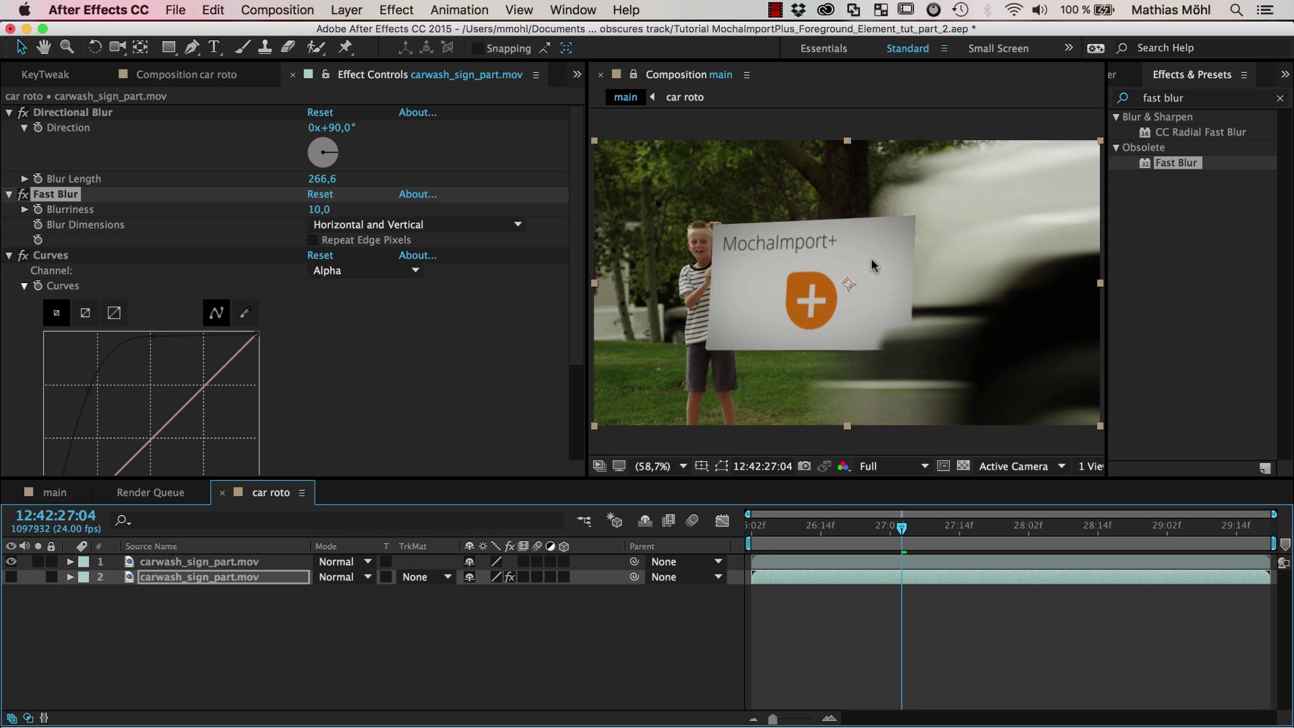
Step: Toggle the visibility of the car roto layer in main to compare the sign with and without the car over it
{"action": "left_click", "coordinate": [55, 492]}
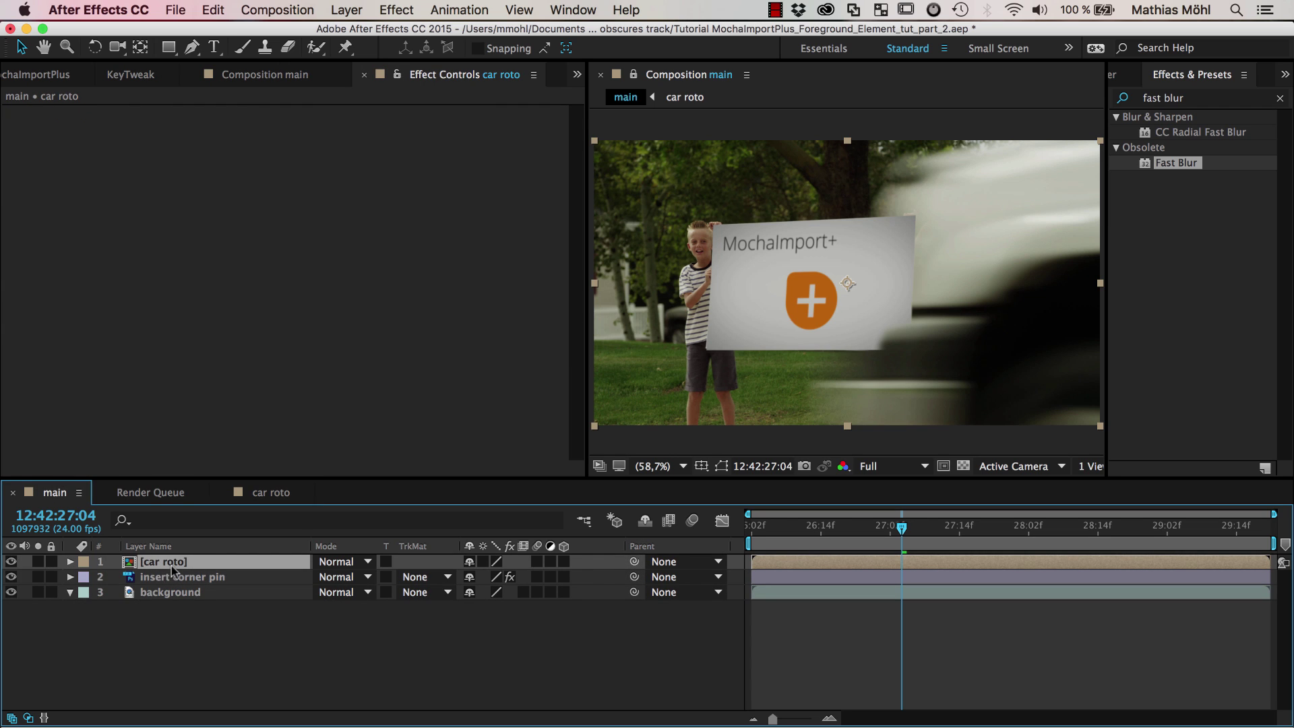
{"action": "left_click", "coordinate": [11, 562]}
{"action": "left_click", "coordinate": [10, 562]}
{"action": "left_click", "coordinate": [11, 562]}
{"action": "left_click", "coordinate": [11, 562]}
{"action": "left_click", "coordinate": [11, 562]}
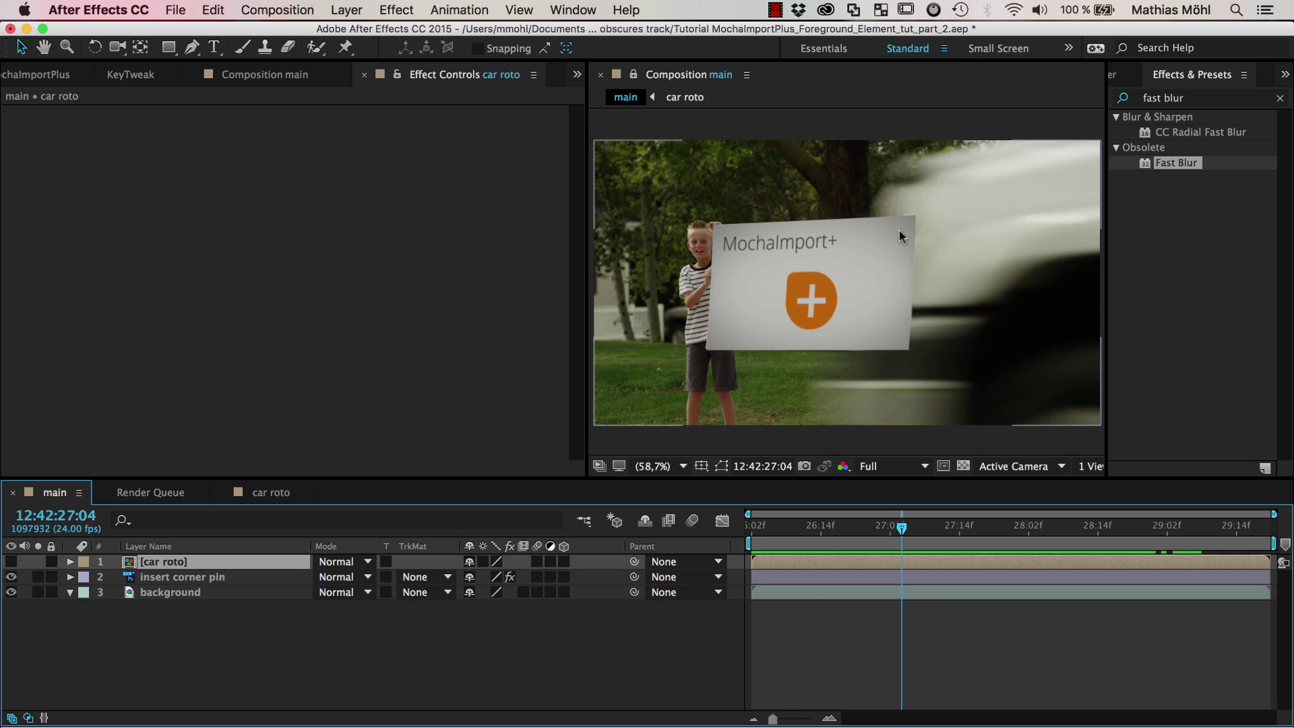
Step: Make the blurred lower layer in car roto visible again and return to the main composition
{"action": "double_click", "coordinate": [820, 271]}
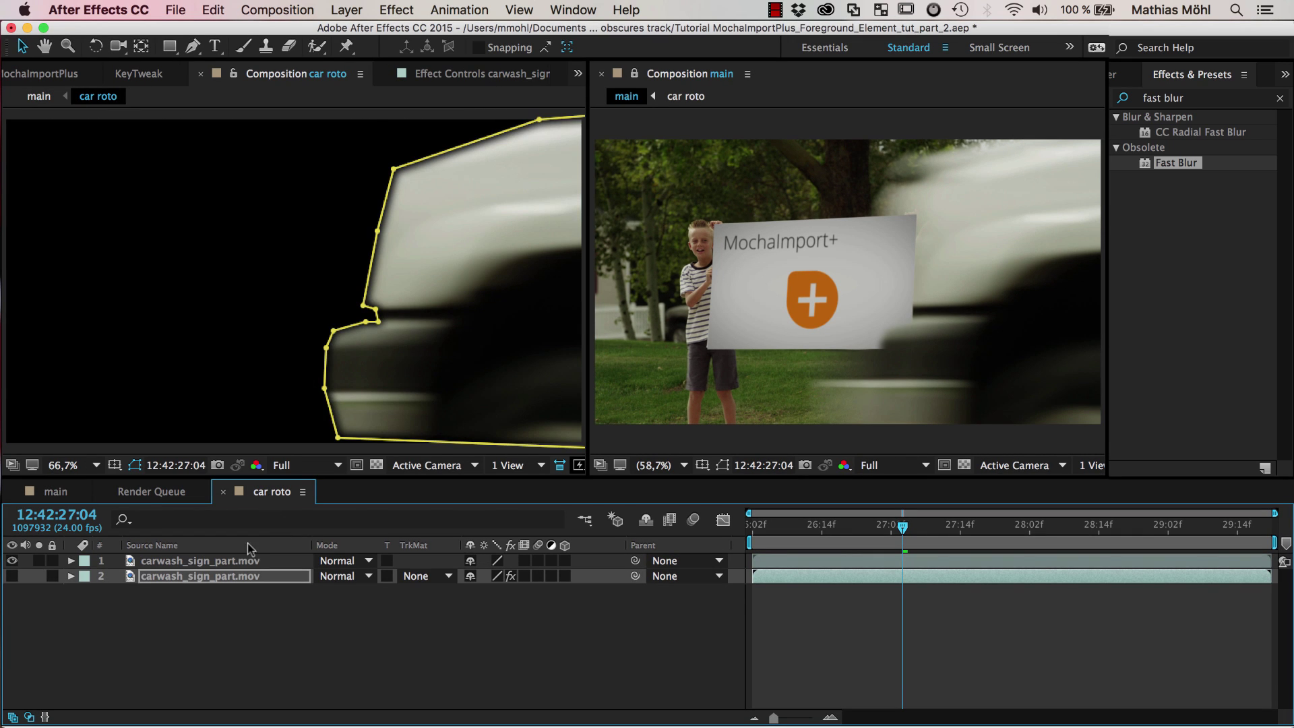
{"action": "left_click", "coordinate": [12, 576]}
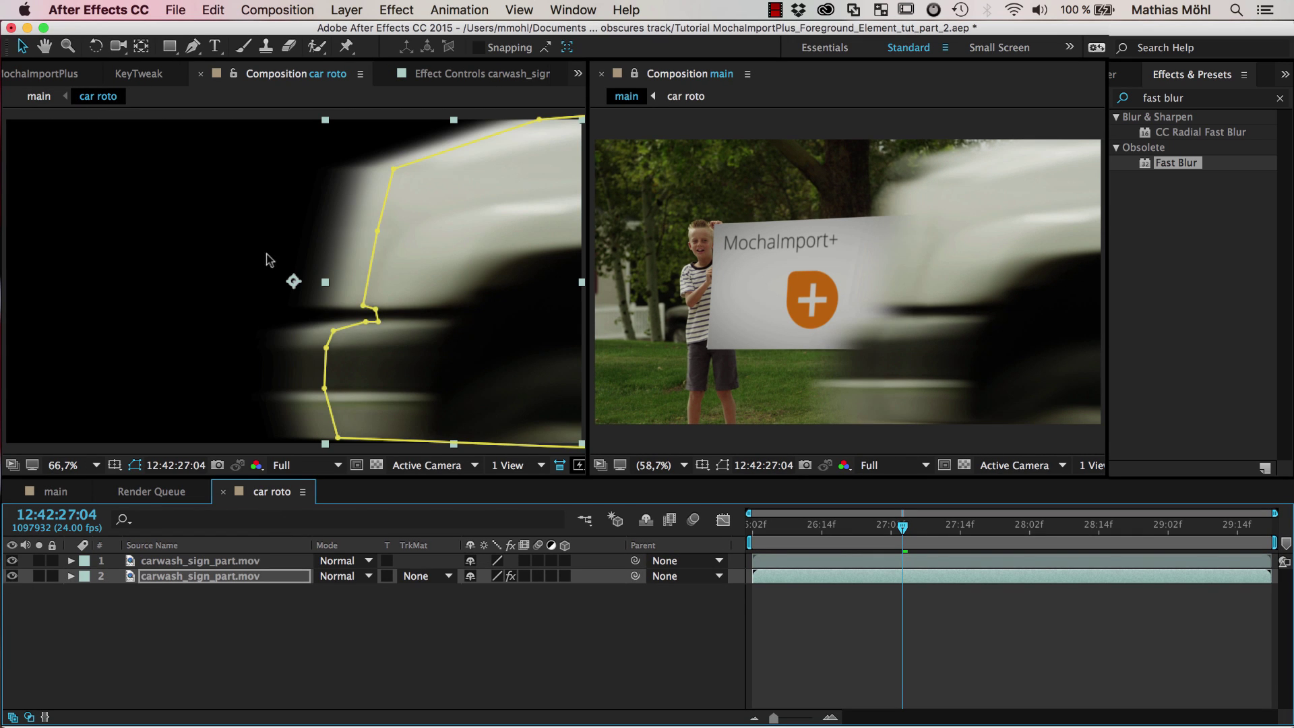
{"action": "left_click", "coordinate": [67, 495]}
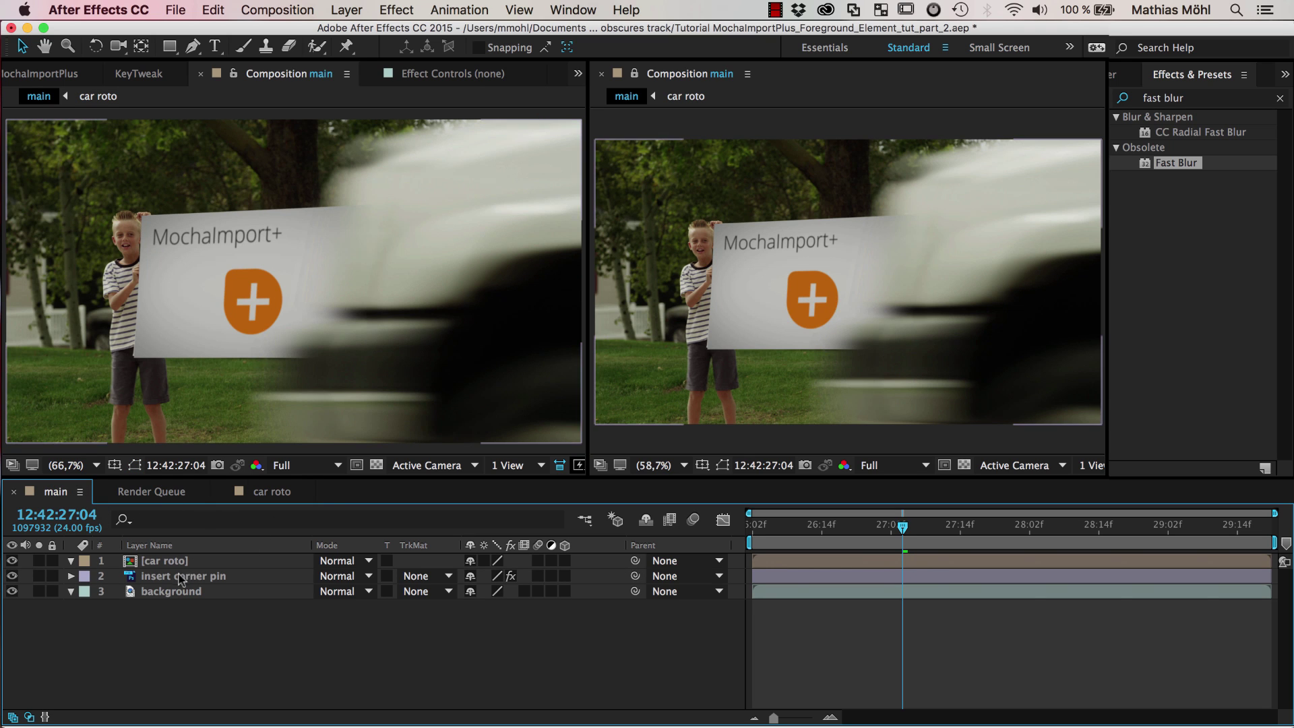
{"action": "left_click", "coordinate": [601, 334]}
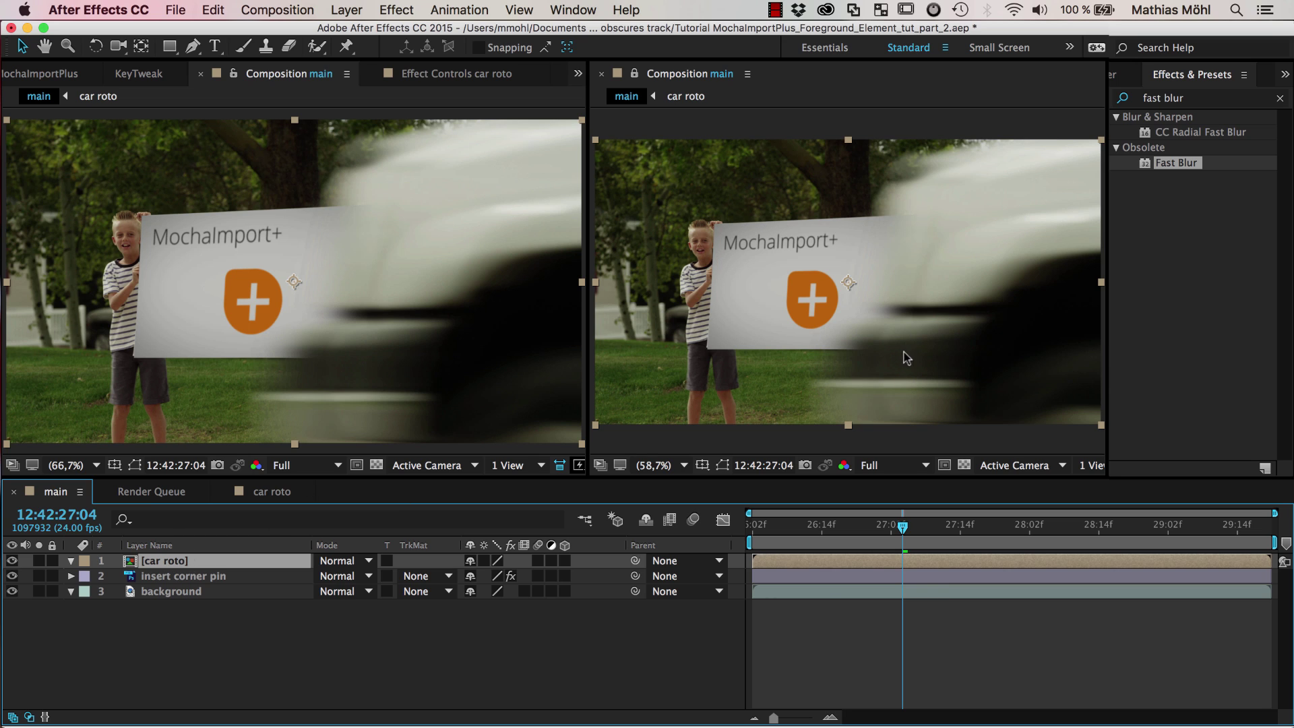
{"action": "left_click", "coordinate": [163, 576]}
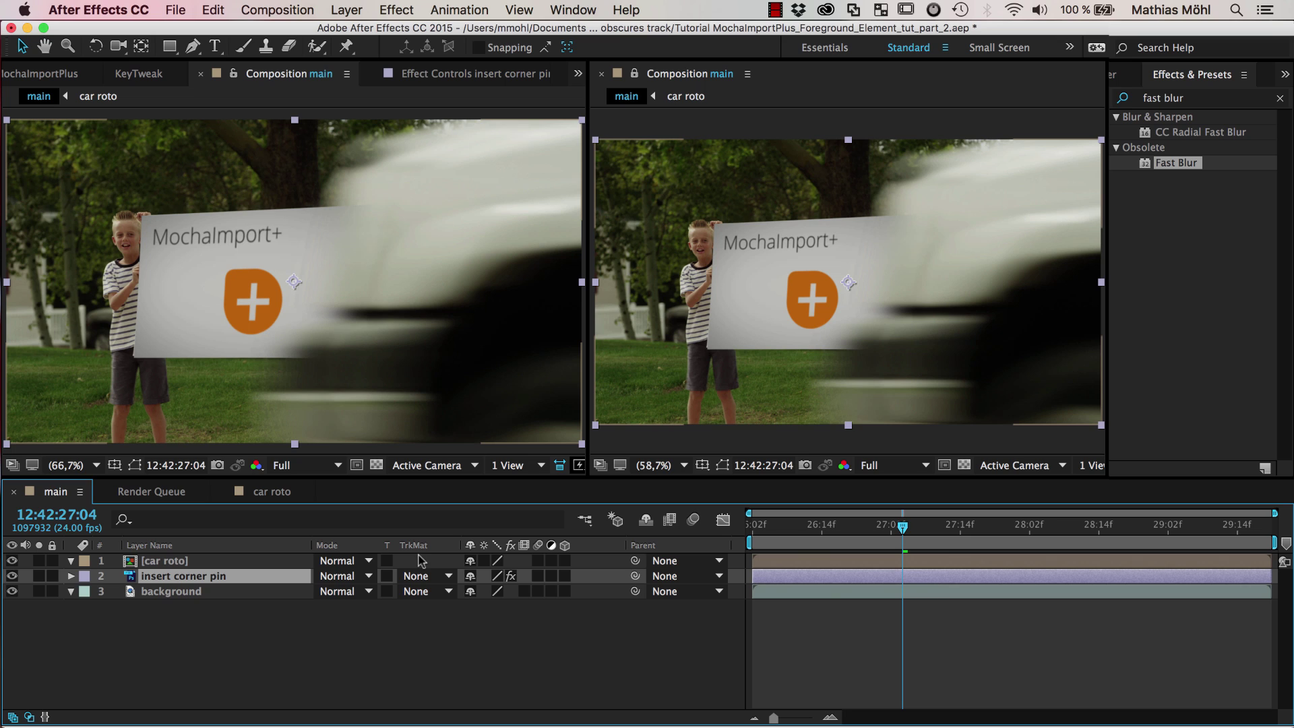
{"action": "left_click", "coordinate": [179, 564]}
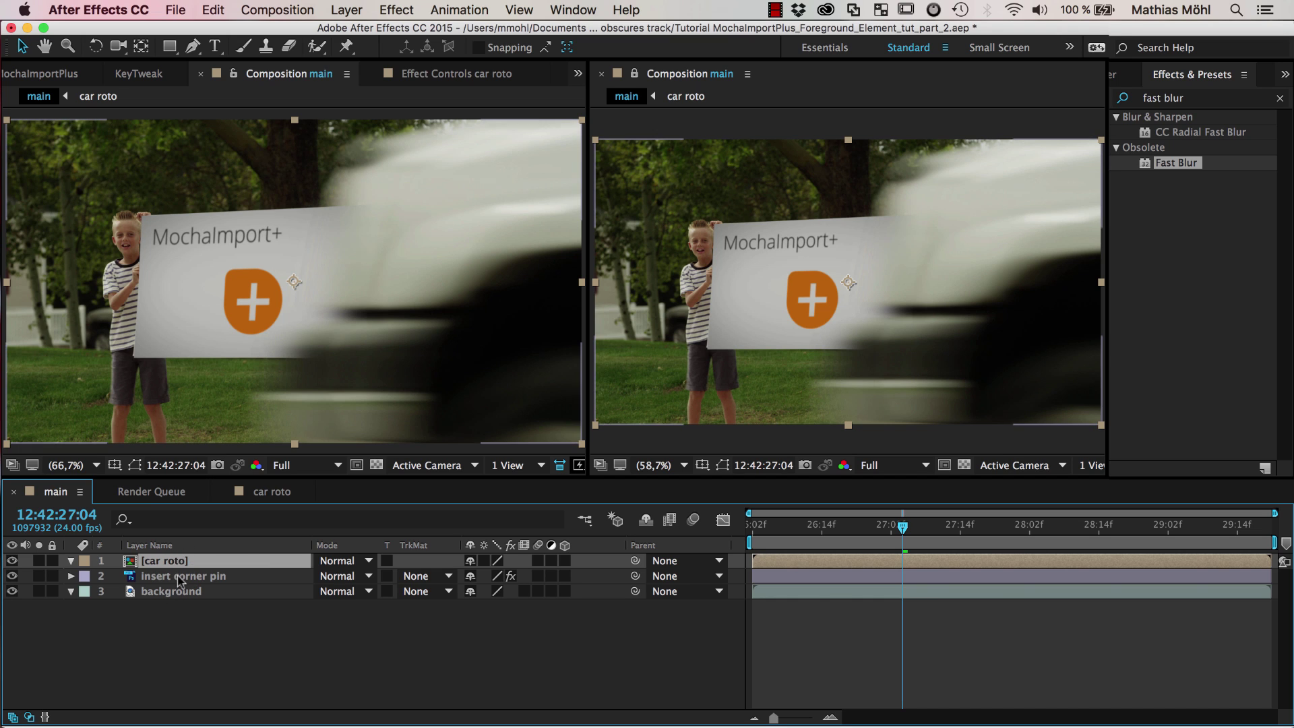
Step: Pre-compose the insert corner pin layer as "insert corner pin precomp", moving all attributes into the new composition
{"action": "left_click", "coordinate": [178, 576]}
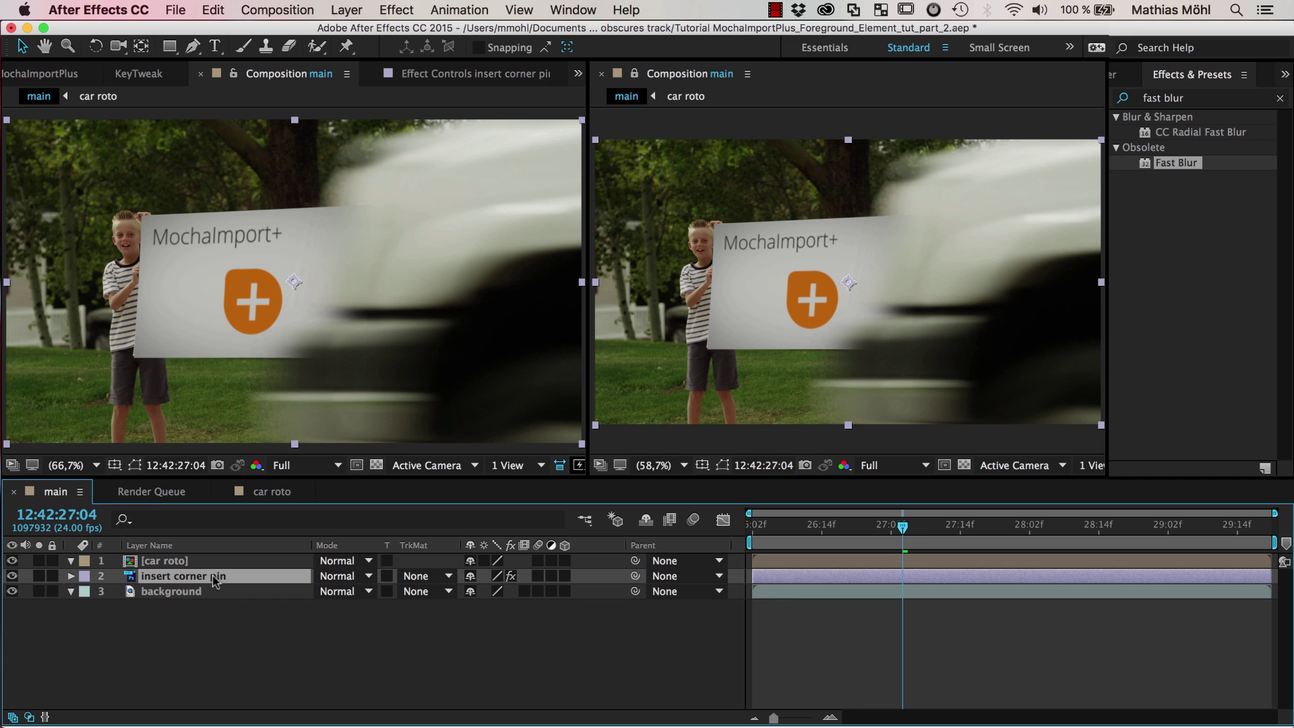
{"action": "left_click", "coordinate": [346, 10]}
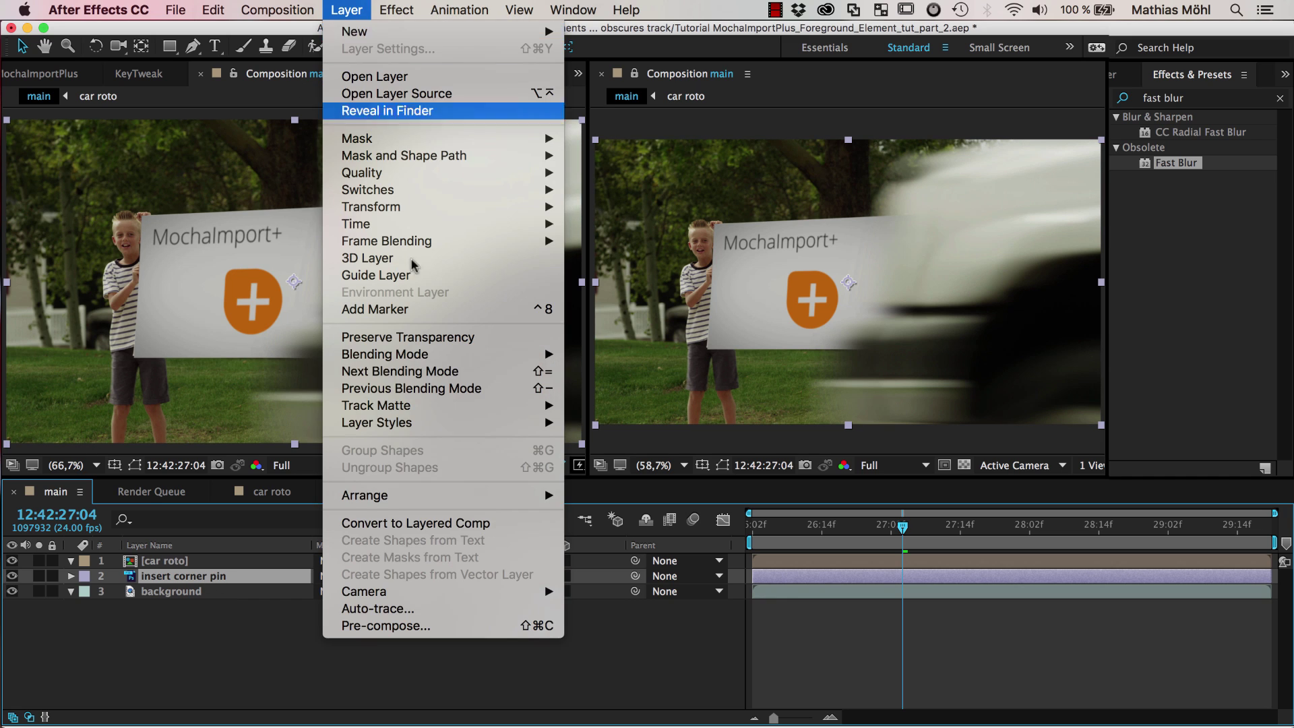
{"action": "left_click", "coordinate": [389, 625]}
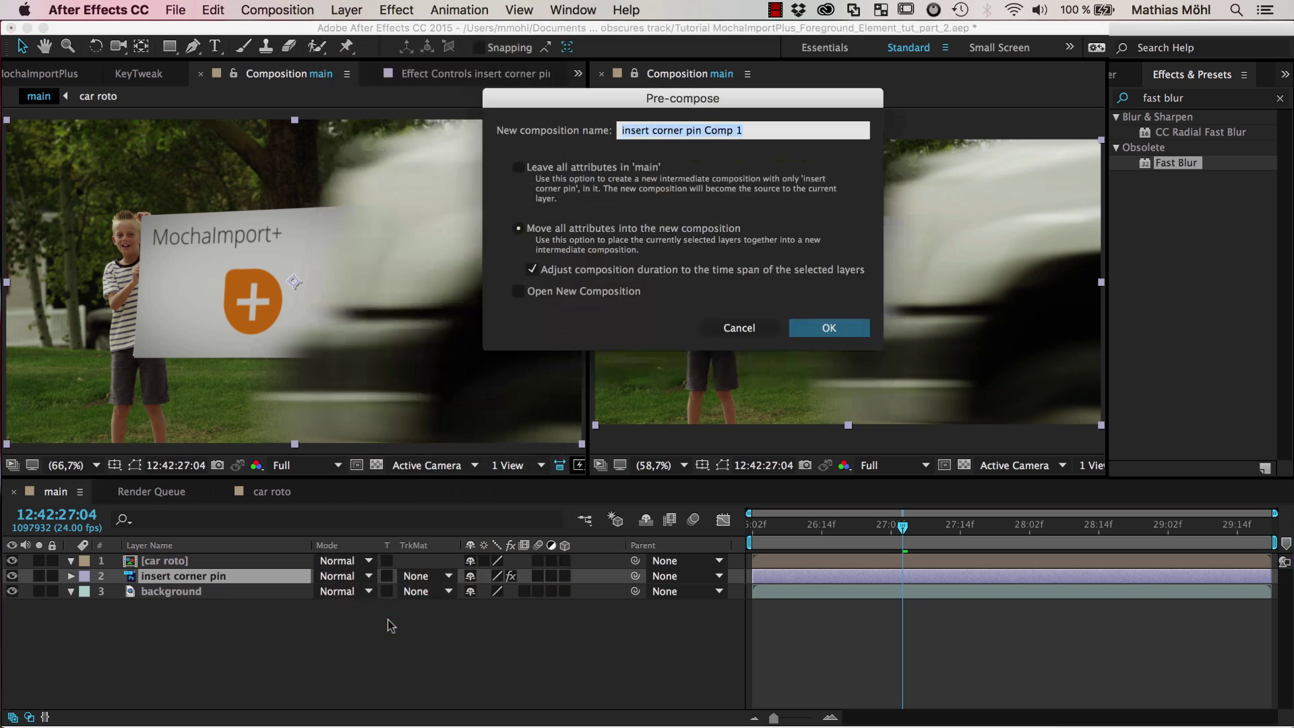
{"action": "left_click", "coordinate": [522, 168]}
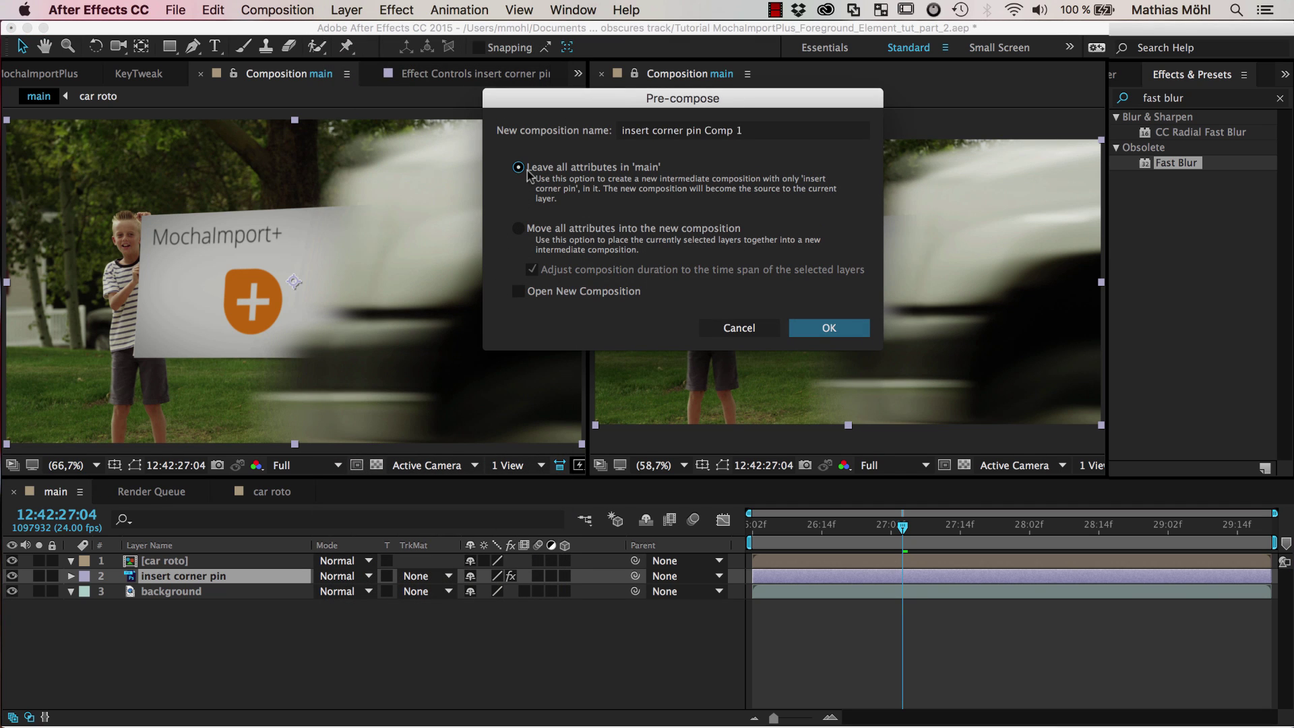
{"action": "left_click", "coordinate": [522, 230]}
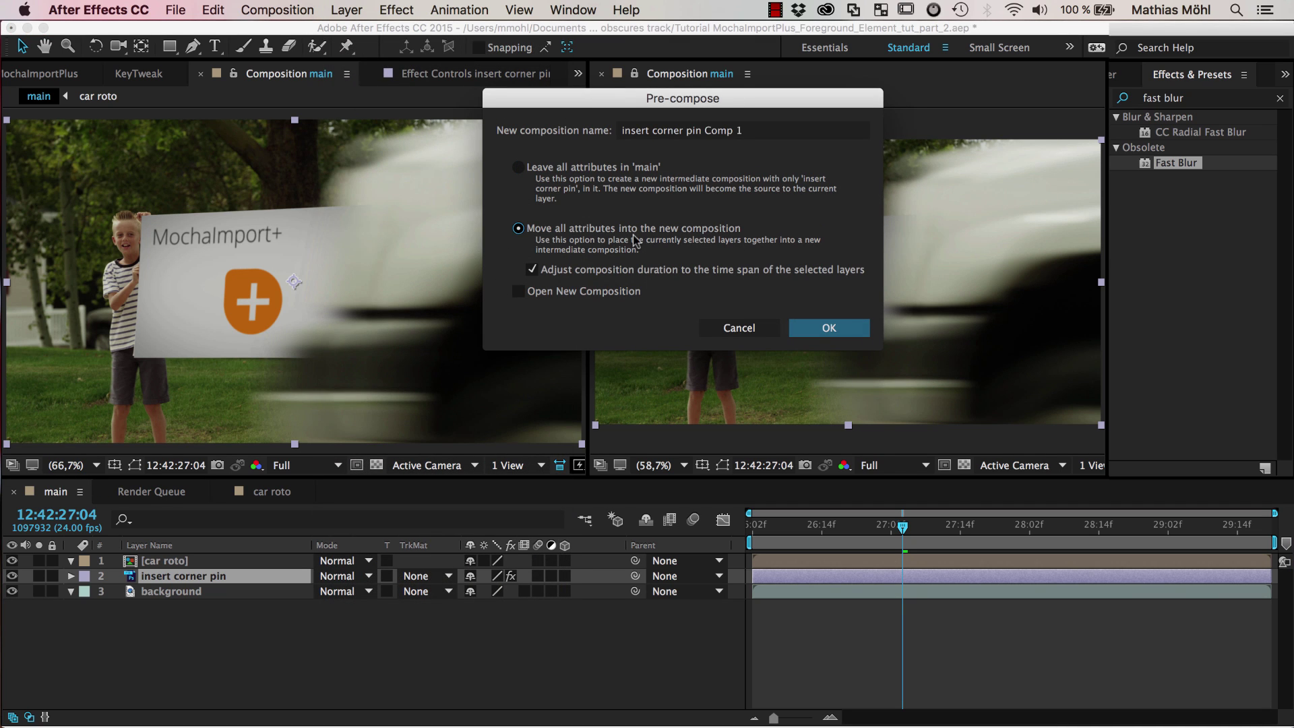
{"action": "left_click", "coordinate": [653, 131]}
{"action": "double_click", "coordinate": [653, 132]}
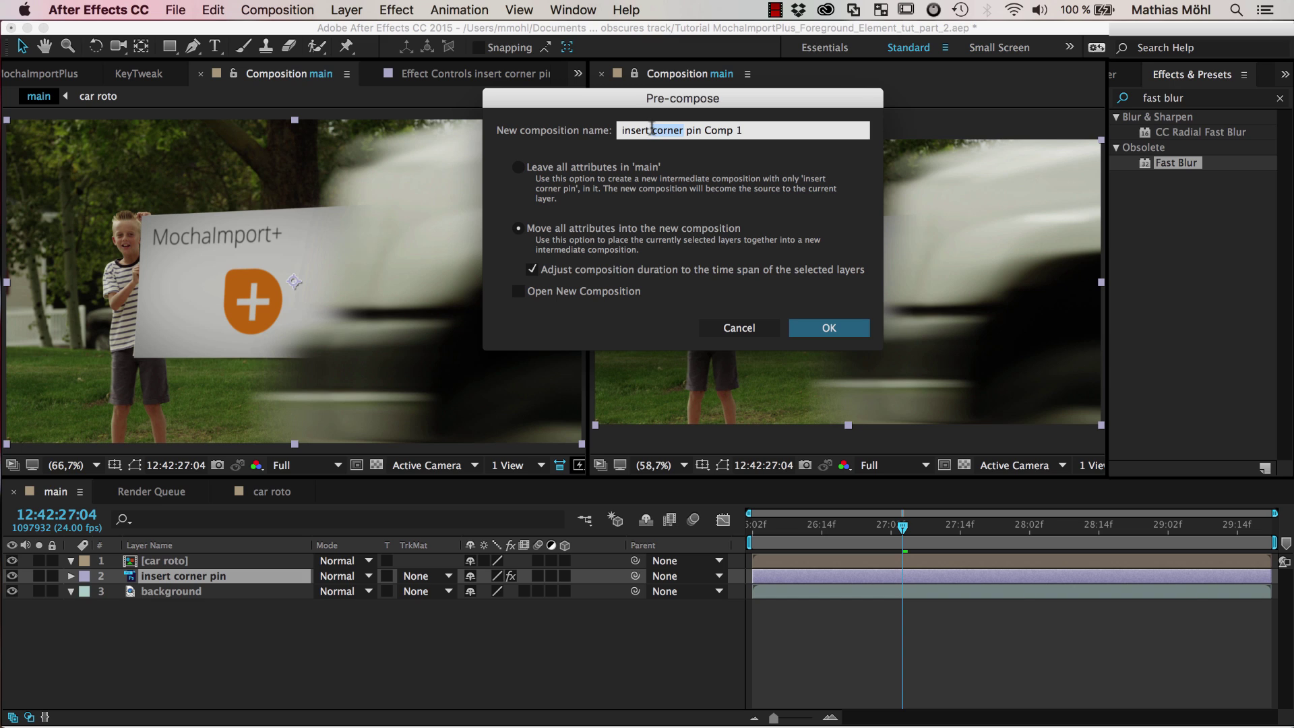
{"action": "triple_click", "coordinate": [650, 130]}
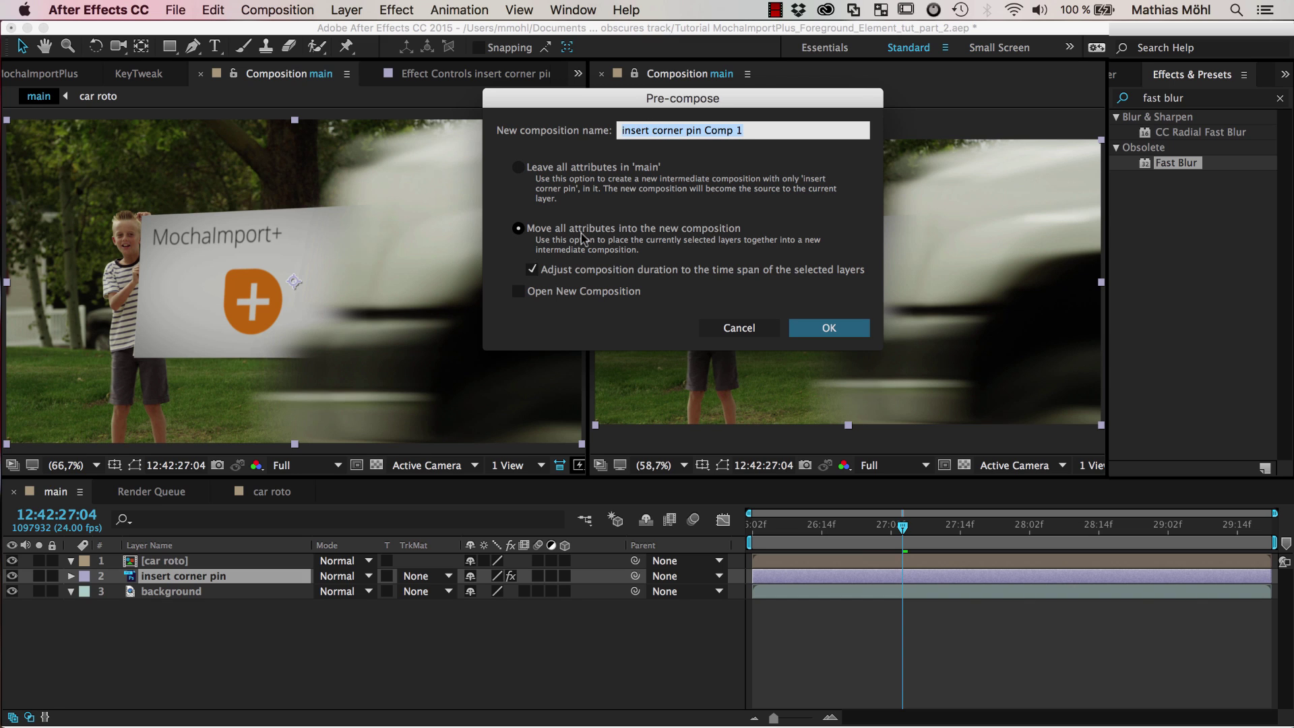
{"action": "key", "text": "Right"}
{"action": "left_click_drag", "start_coordinate": [704, 130], "coordinate": [743, 130]}
{"action": "type", "text": "precomp"}
{"action": "left_click", "coordinate": [829, 327]}
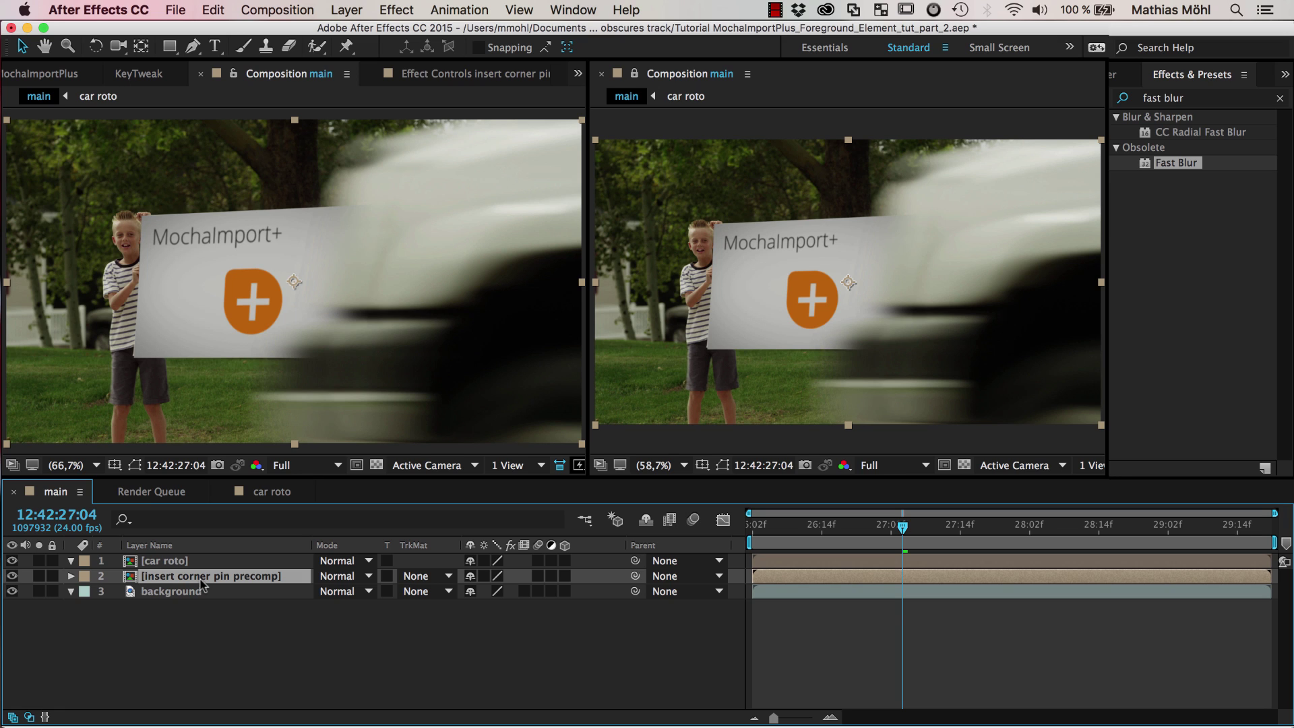
Step: Duplicate the insert corner pin precomp layer above car roto and use the copy as car roto's alpha matte
{"action": "key", "text": "super+d"}
{"action": "left_click_drag", "start_coordinate": [202, 583], "coordinate": [203, 556]}
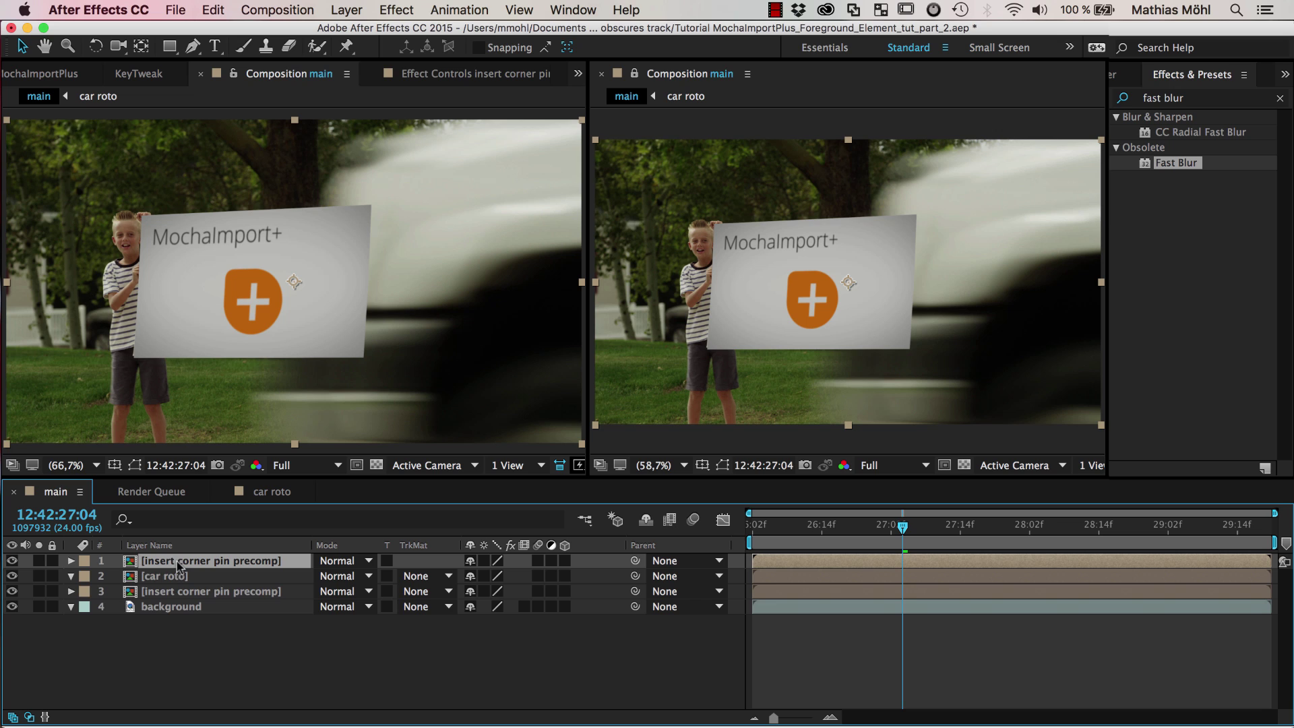
{"action": "left_click", "coordinate": [446, 576]}
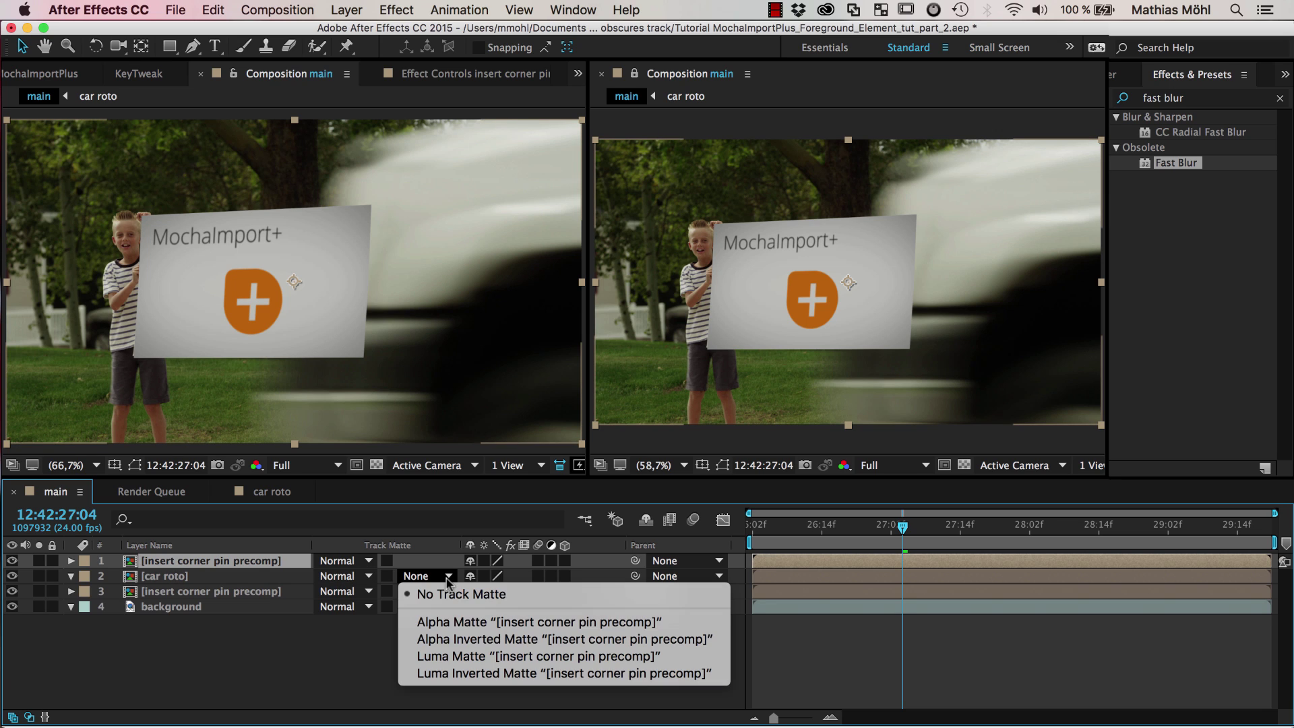
{"action": "left_click", "coordinate": [450, 622]}
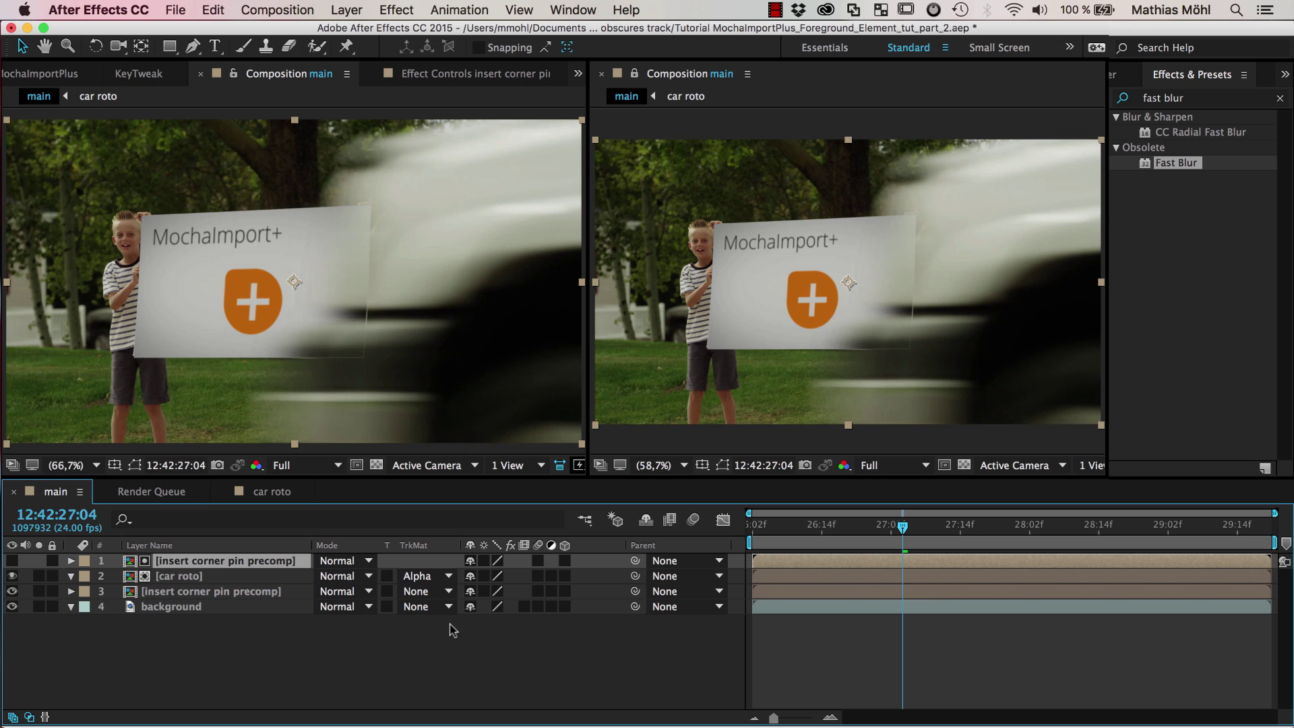
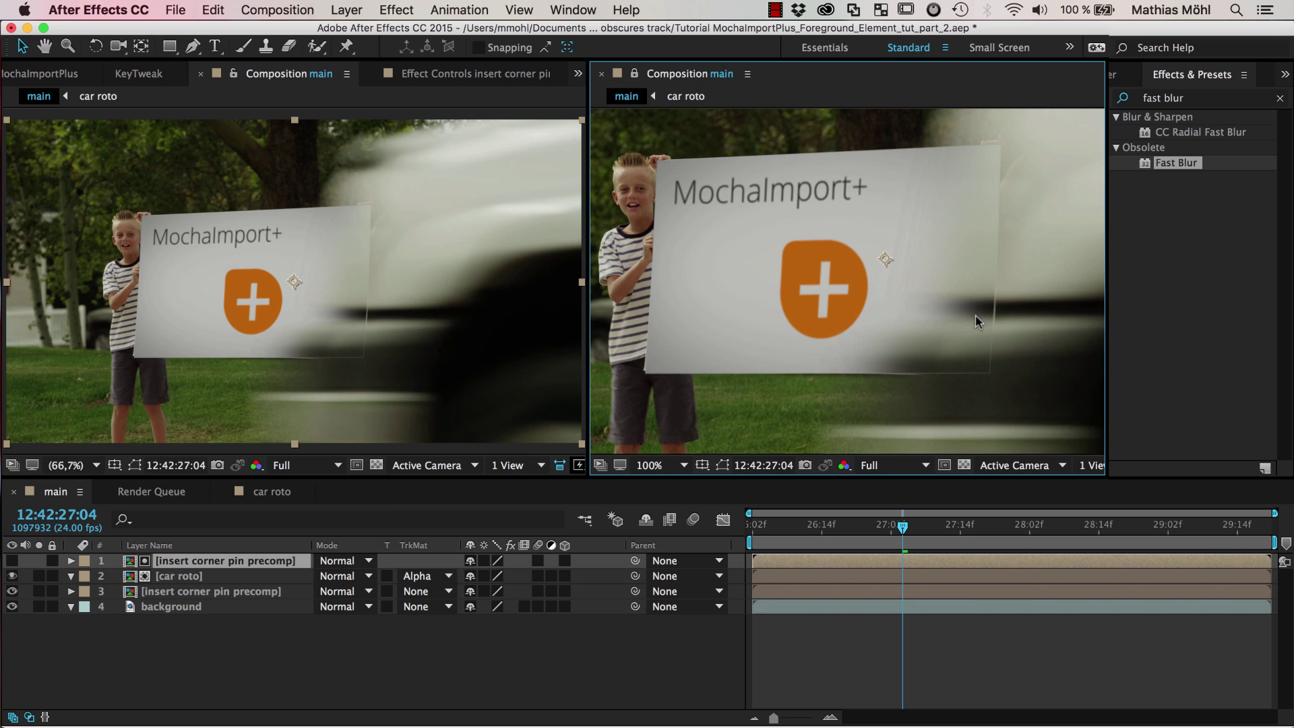
Step: Apply the Matte Choker effect to the topmost insert corner pin precomp layer
{"action": "left_click", "coordinate": [202, 565]}
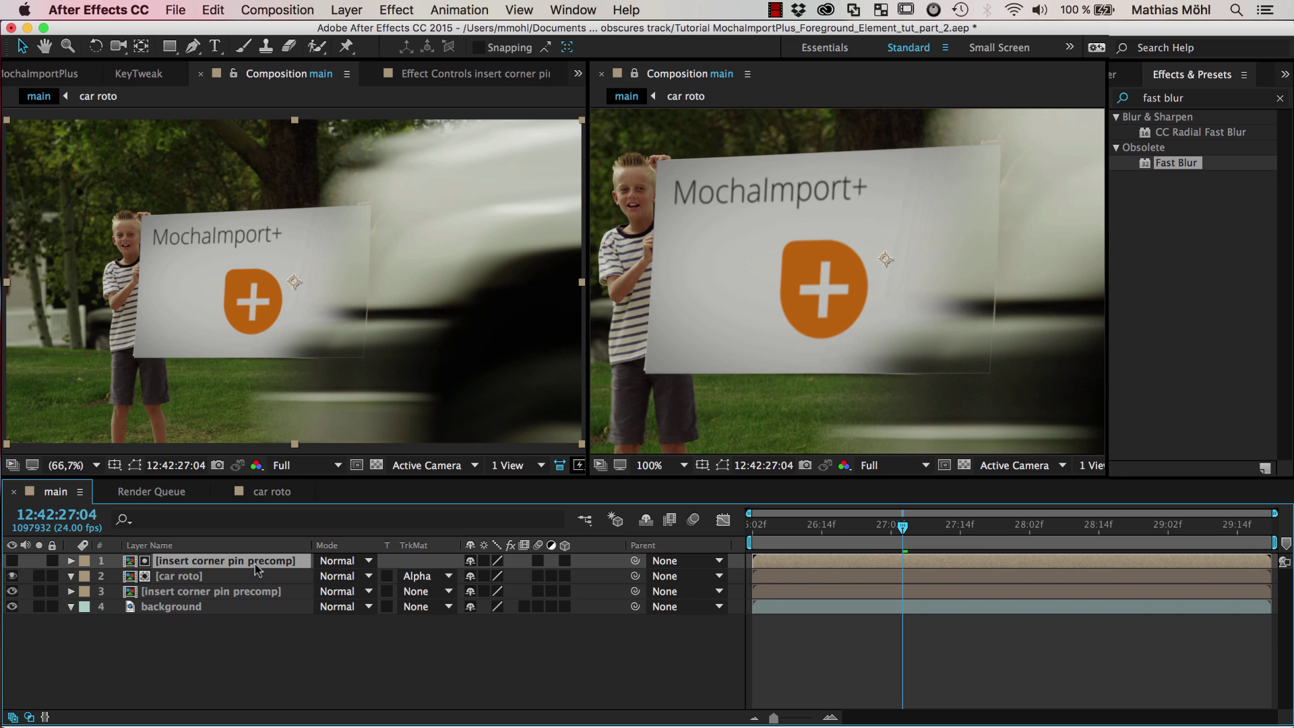
{"action": "left_click", "coordinate": [1198, 102]}
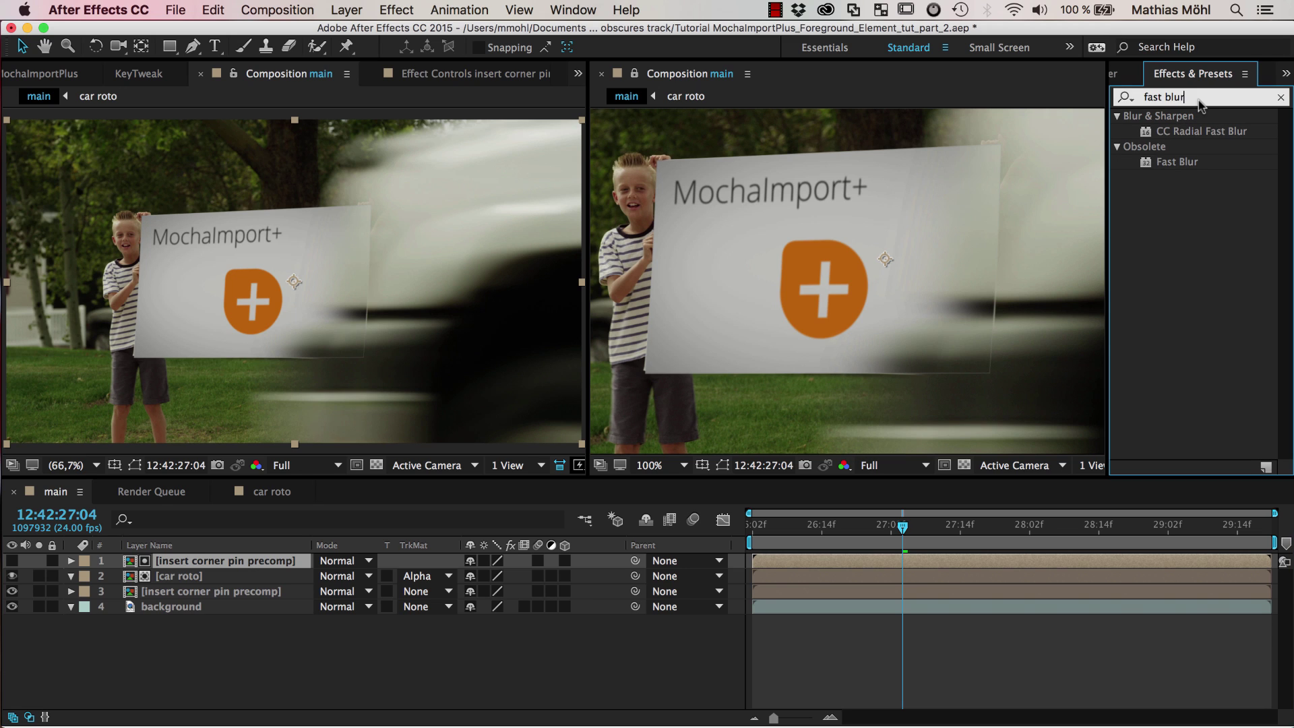
{"action": "type", "text": "matte"}
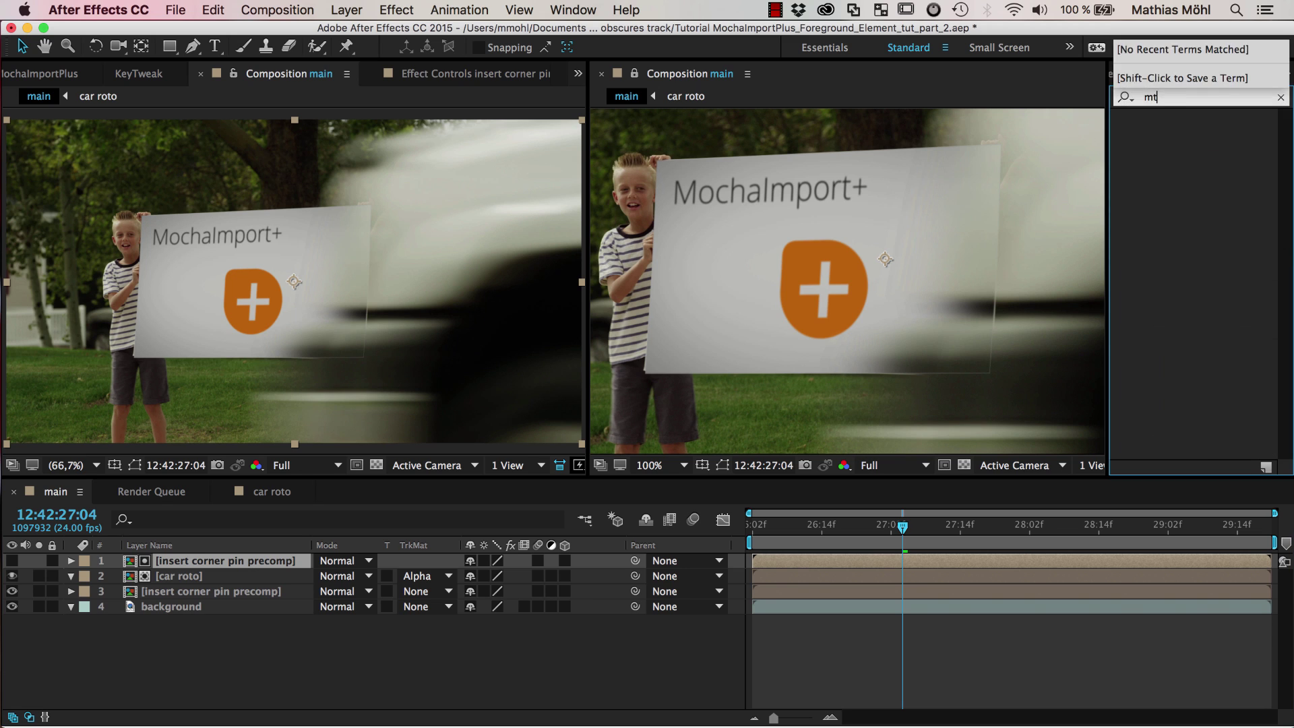
{"action": "type", "text": " cho"}
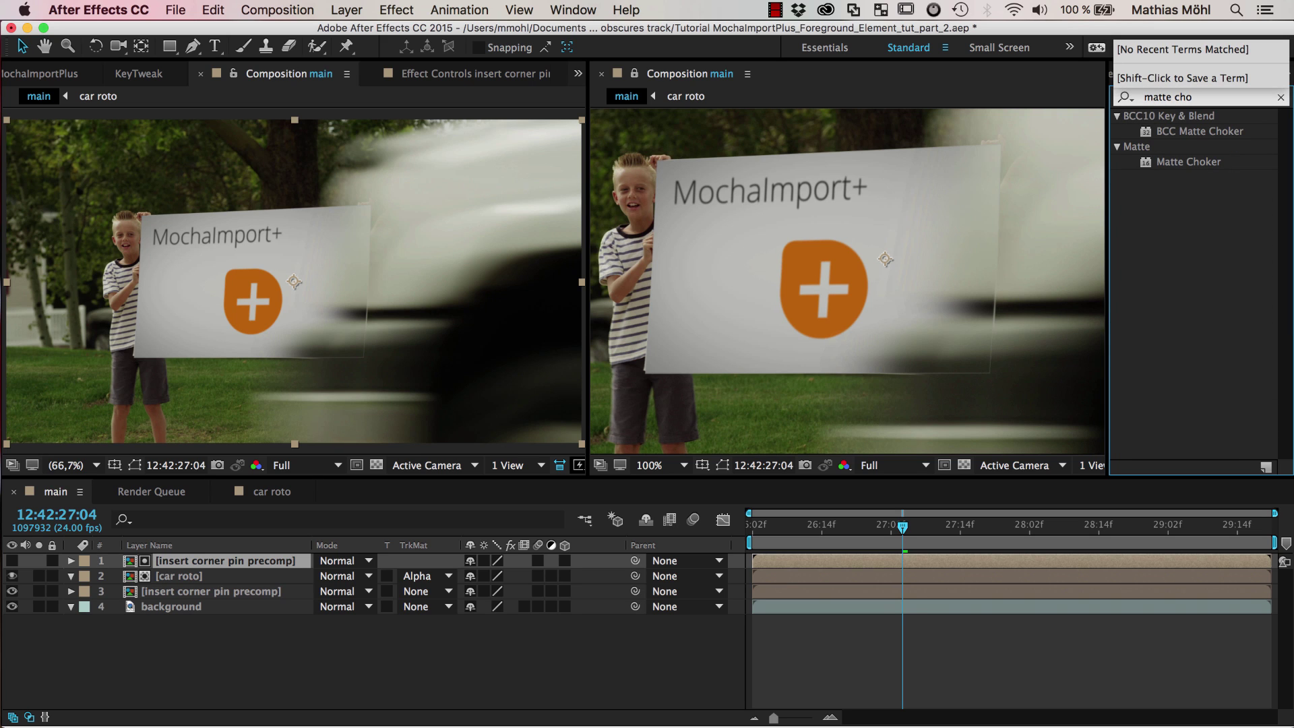
{"action": "left_click_drag", "start_coordinate": [1158, 162], "coordinate": [236, 565]}
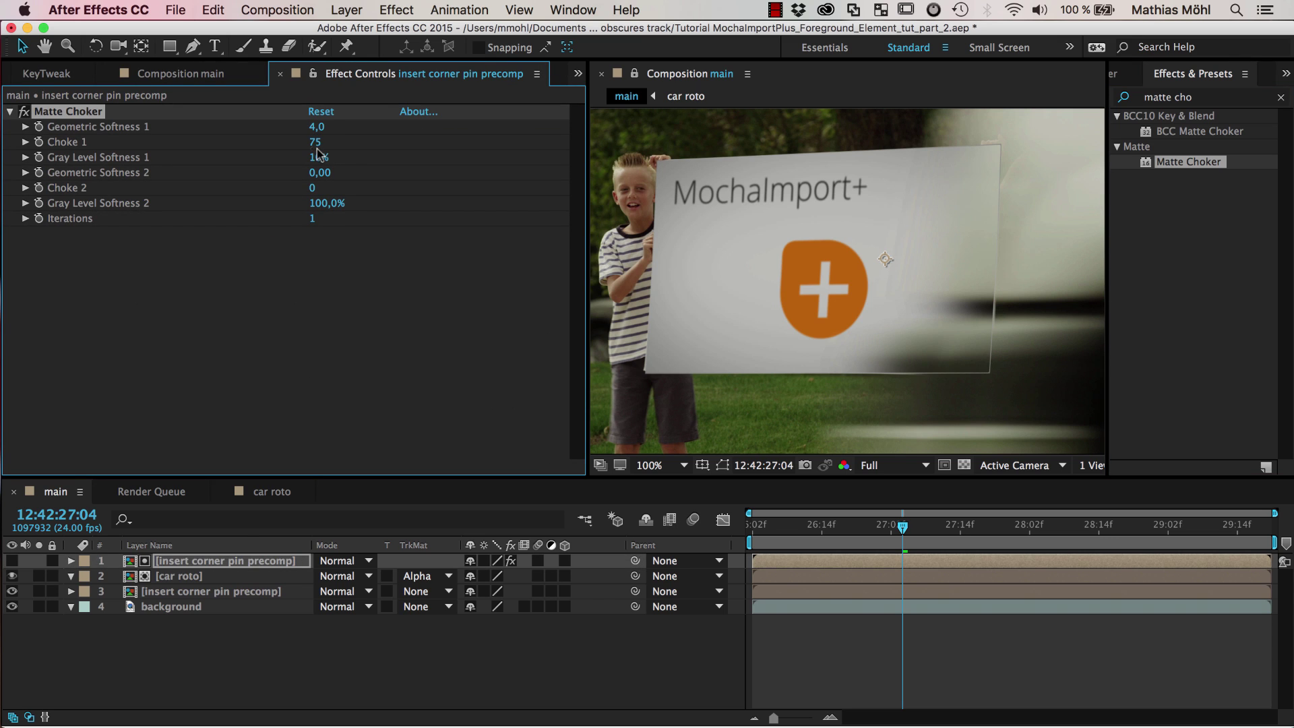
Step: Set the Matte Choker's Choke 1 to -127 and compare the sign edges with the effect off and on
{"action": "left_click_drag", "start_coordinate": [317, 143], "coordinate": [76, 158]}
{"action": "left_click", "coordinate": [24, 111]}
{"action": "left_click", "coordinate": [24, 111]}
{"action": "left_click", "coordinate": [24, 111]}
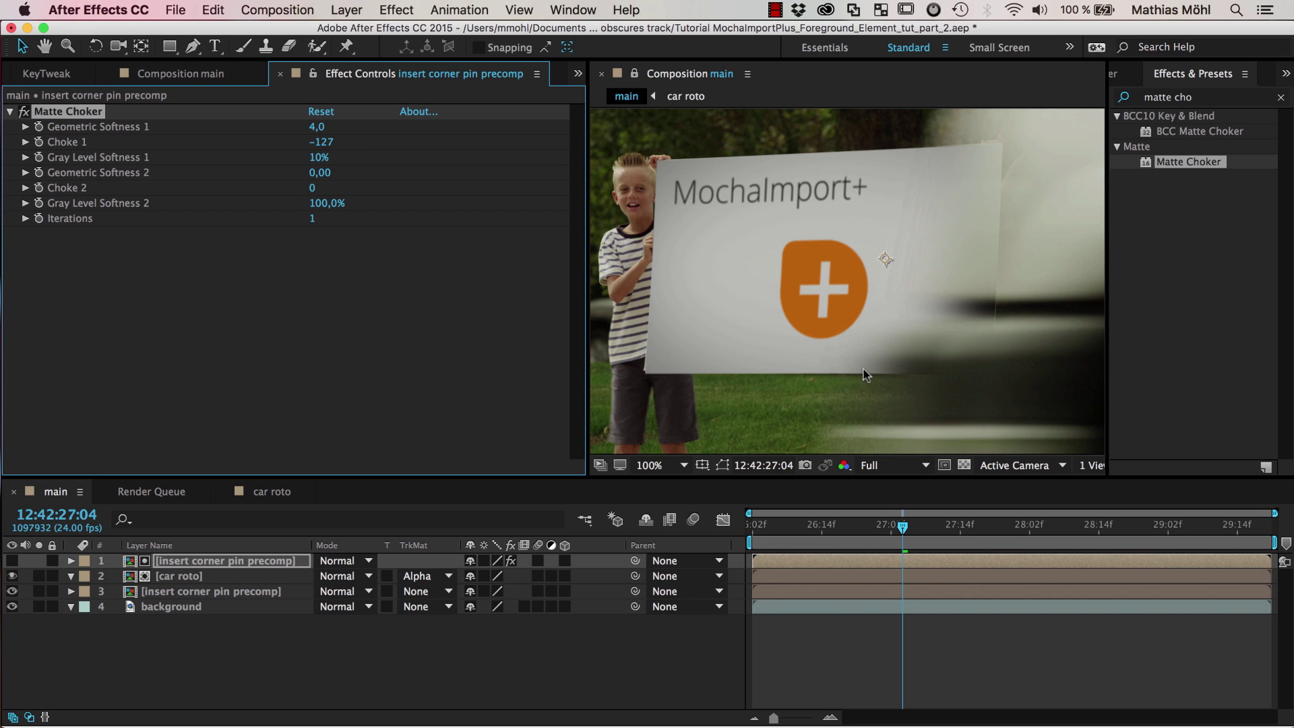
Step: Inspect the sign's edge up close and raise the Matte Choker's Geometric Softness 1 to 7.0
{"action": "key", "text": "period"}
{"action": "key", "text": "space"}
{"action": "left_click_drag", "start_coordinate": [1004, 337], "coordinate": [745, 266]}
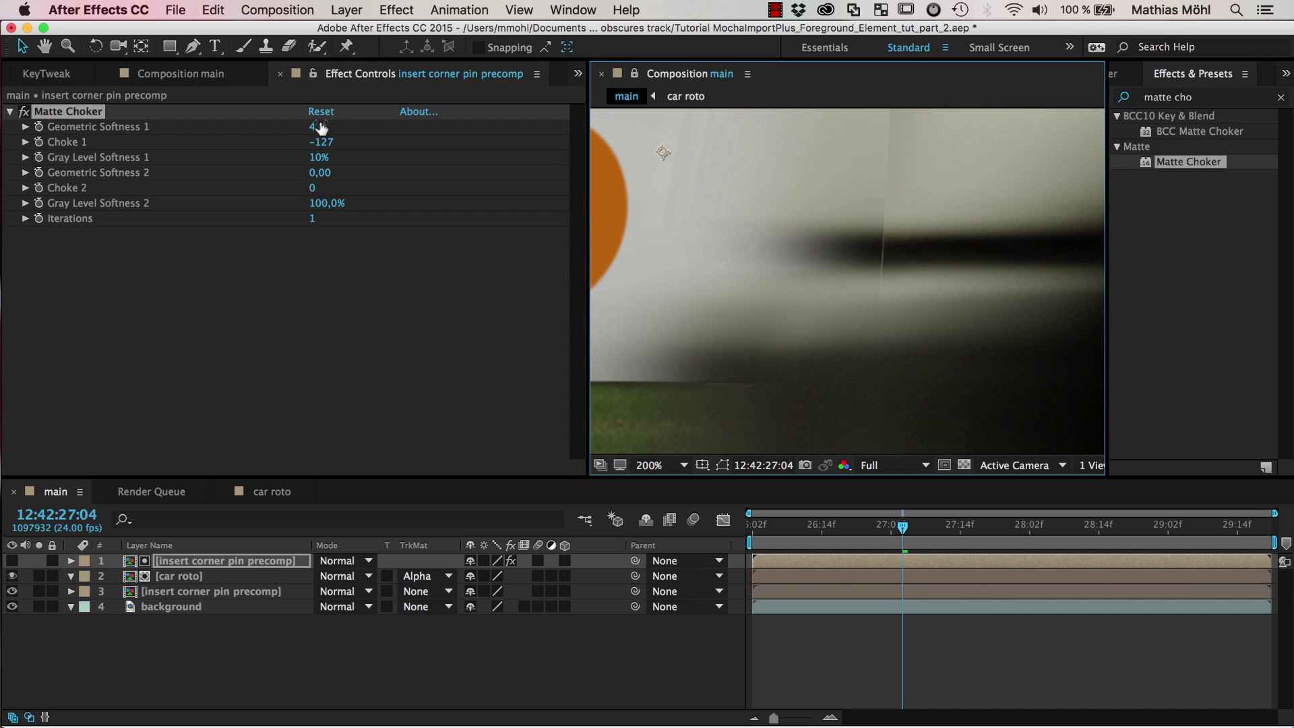
{"action": "left_click_drag", "start_coordinate": [324, 135], "coordinate": [276, 128]}
{"action": "scroll", "coordinate": [767, 152], "scroll_direction": "down", "scroll_amount": 4}
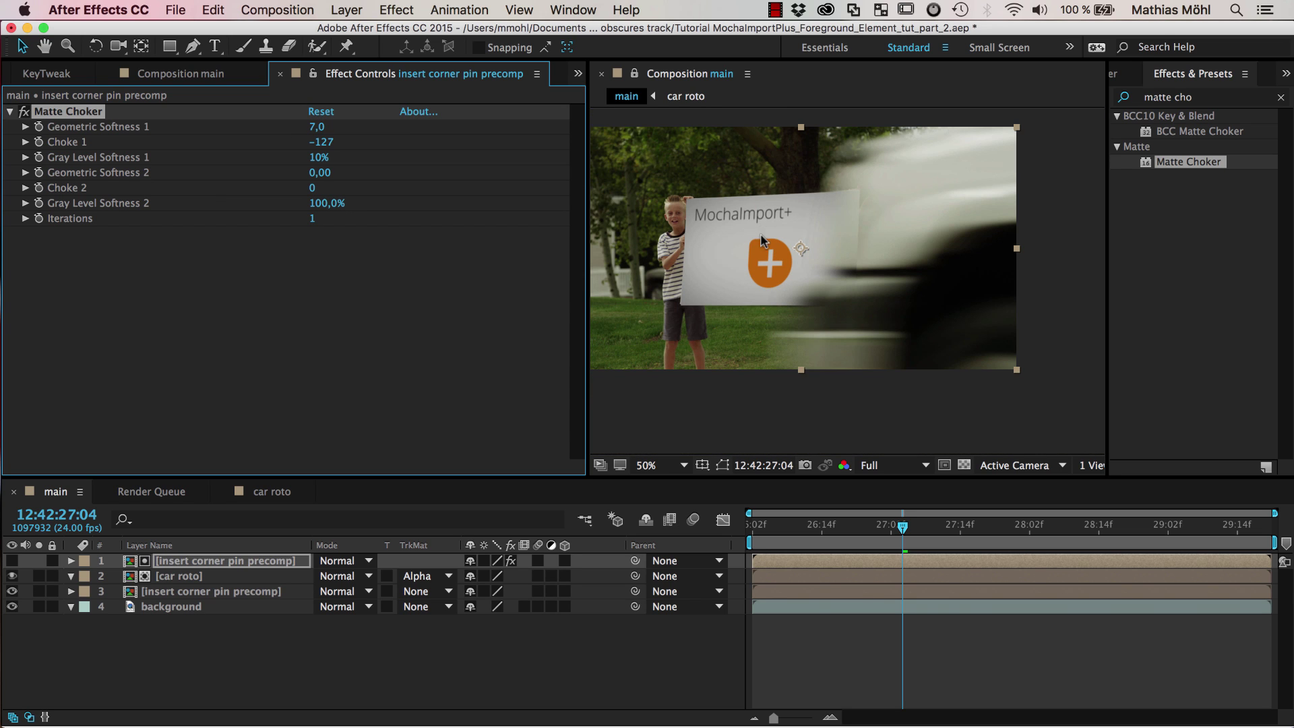
{"action": "left_click_drag", "start_coordinate": [760, 233], "coordinate": [816, 260]}
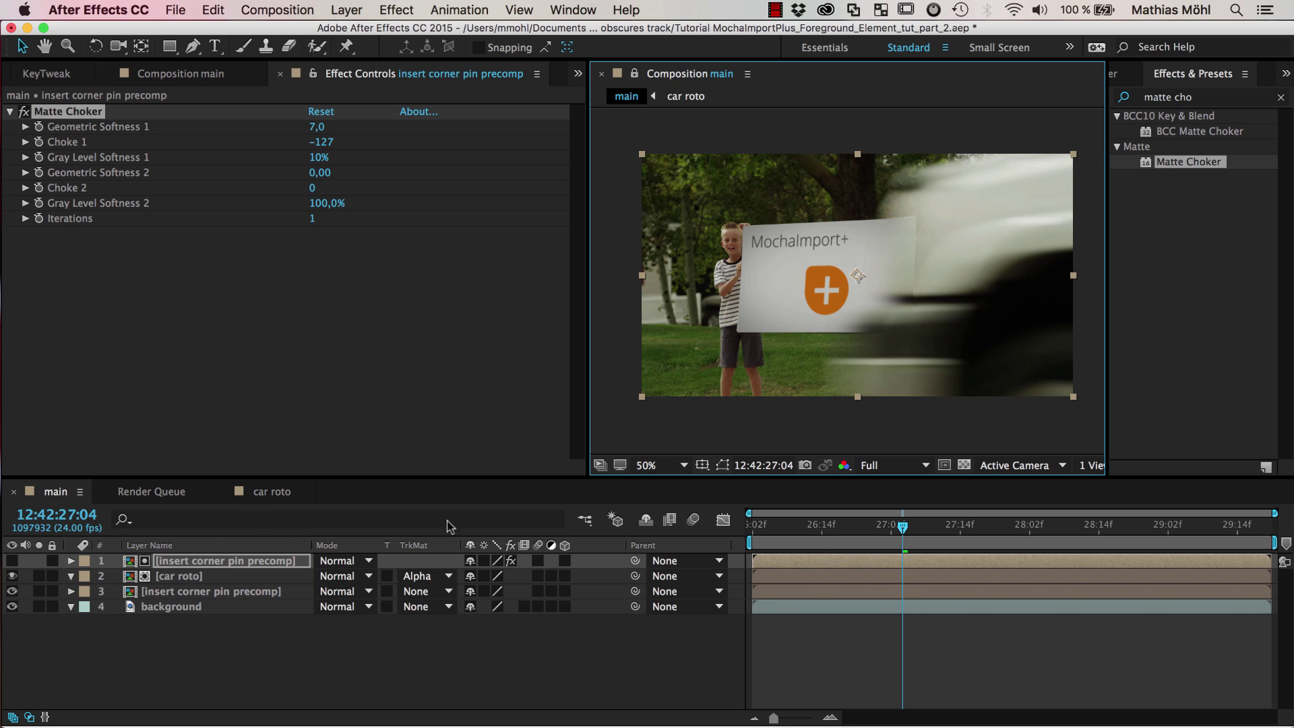
Step: Open the car roto composition in an enlarged view with the upper carwash_sign_part.mov layer's Mask 1 path revealed and selected
{"action": "left_click", "coordinate": [281, 499]}
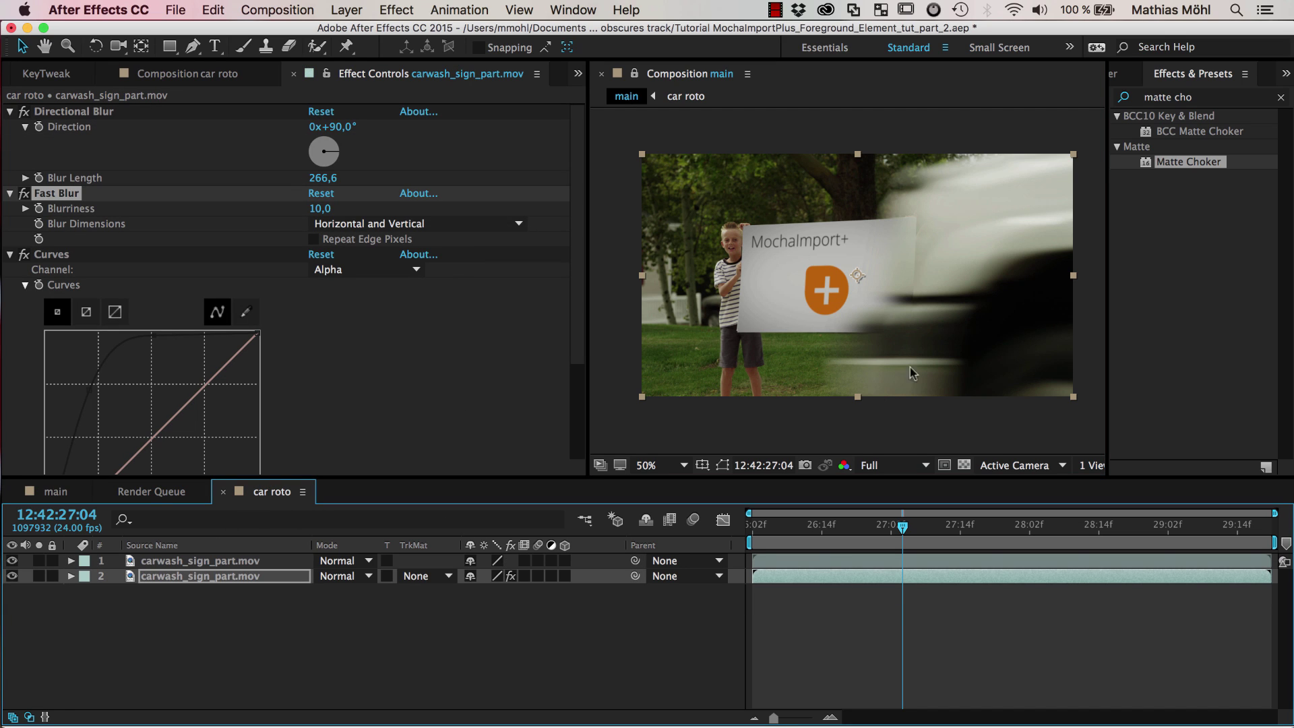
{"action": "left_click", "coordinate": [201, 564]}
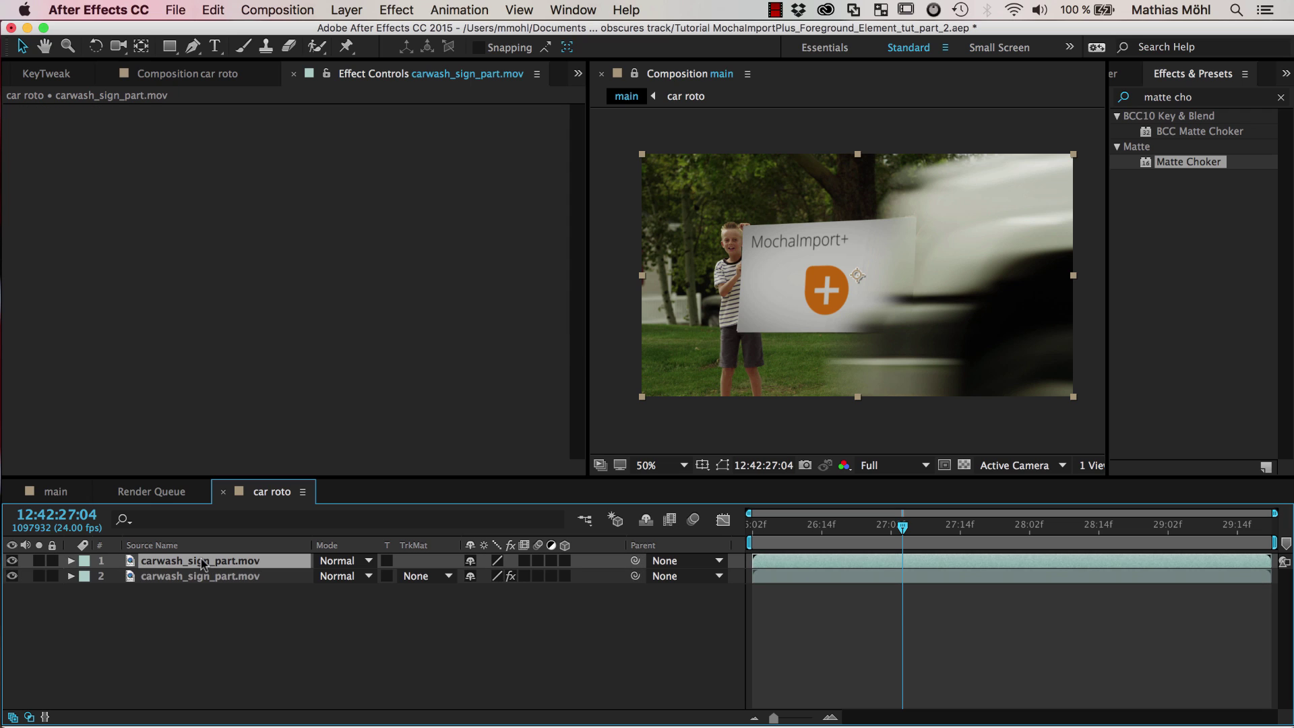
{"action": "key", "text": "m"}
{"action": "left_click", "coordinate": [148, 577]}
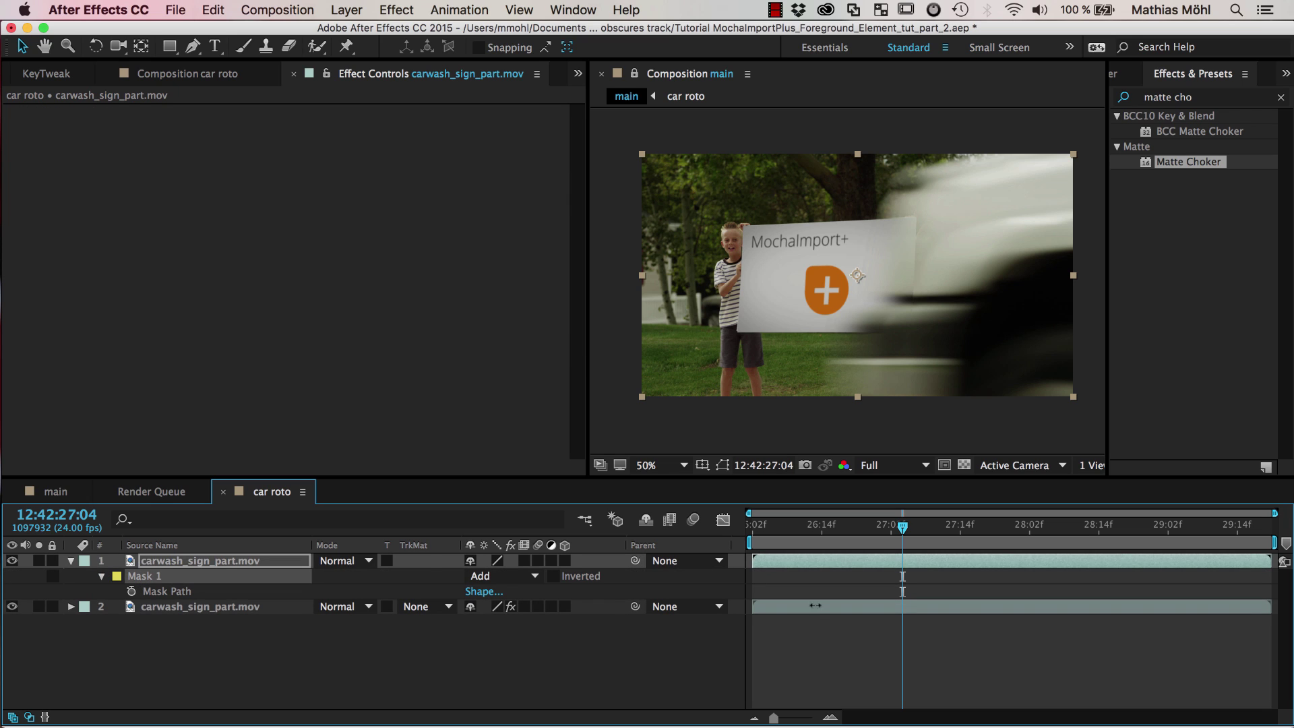
{"action": "left_click", "coordinate": [154, 592]}
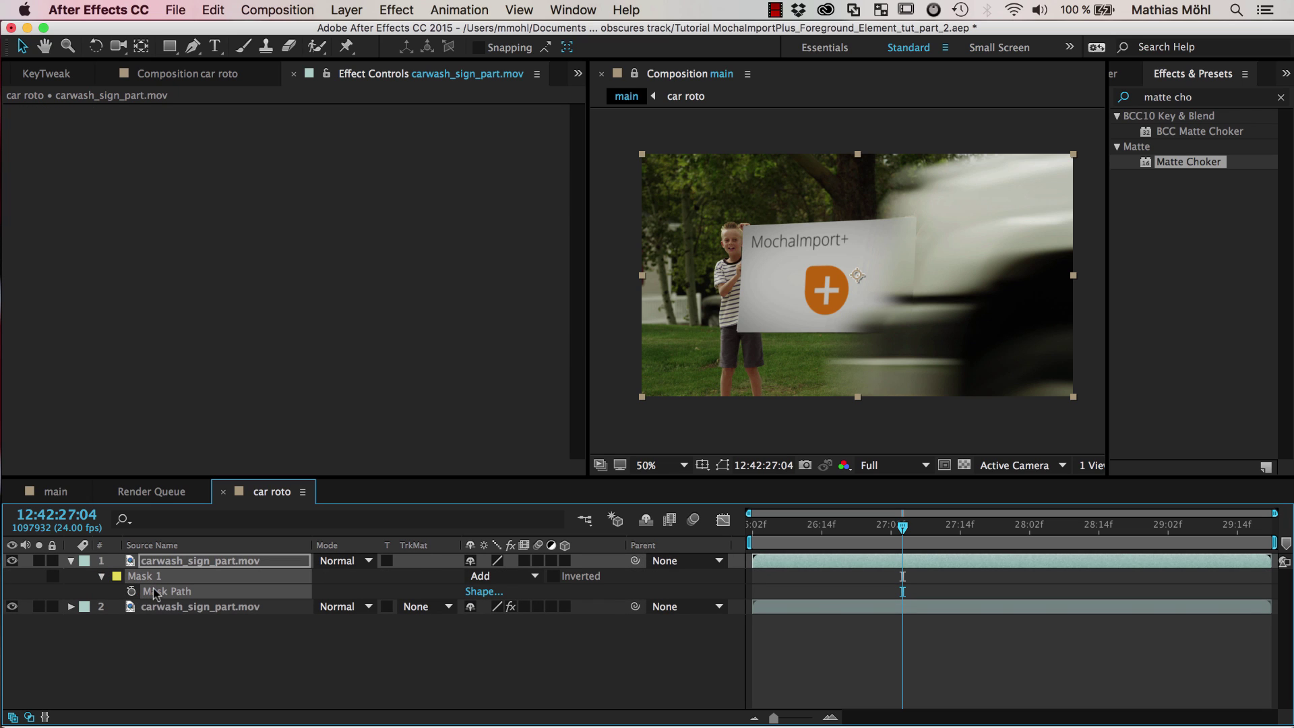
{"action": "left_click_drag", "start_coordinate": [154, 592], "coordinate": [892, 442]}
{"action": "left_click_drag", "start_coordinate": [927, 326], "coordinate": [724, 470]}
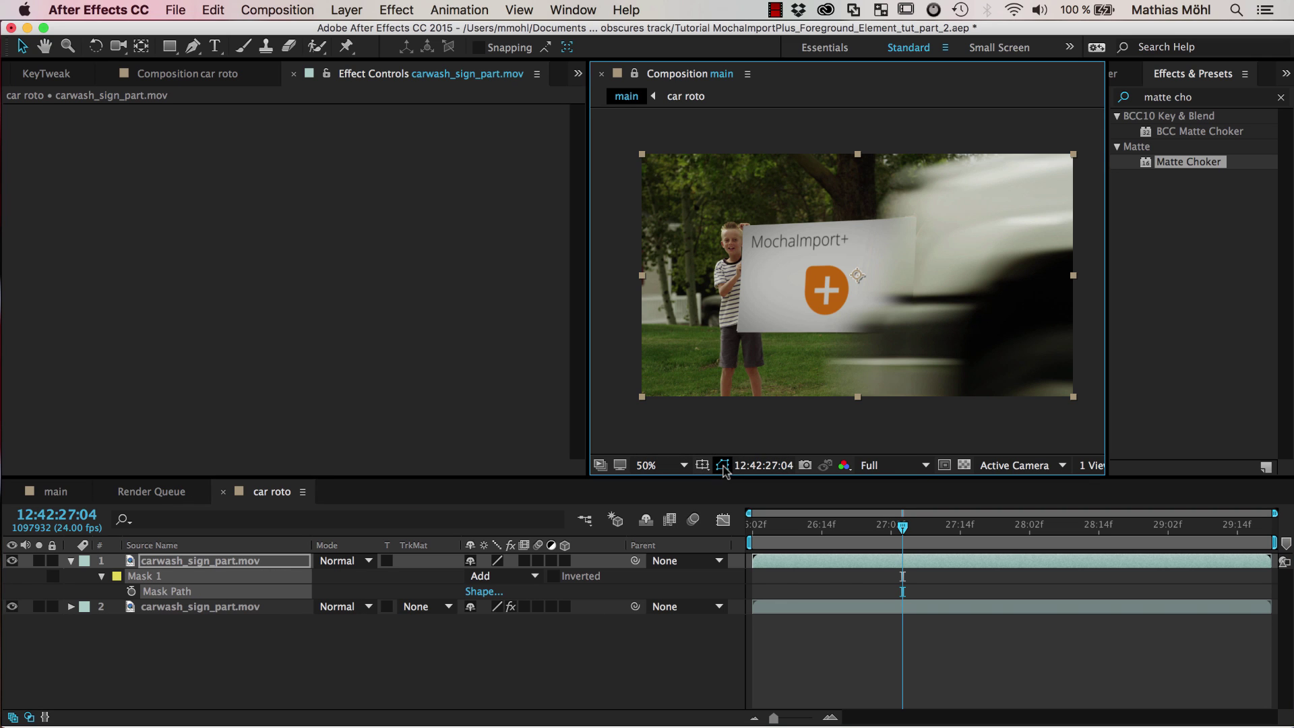
{"action": "left_click", "coordinate": [190, 76]}
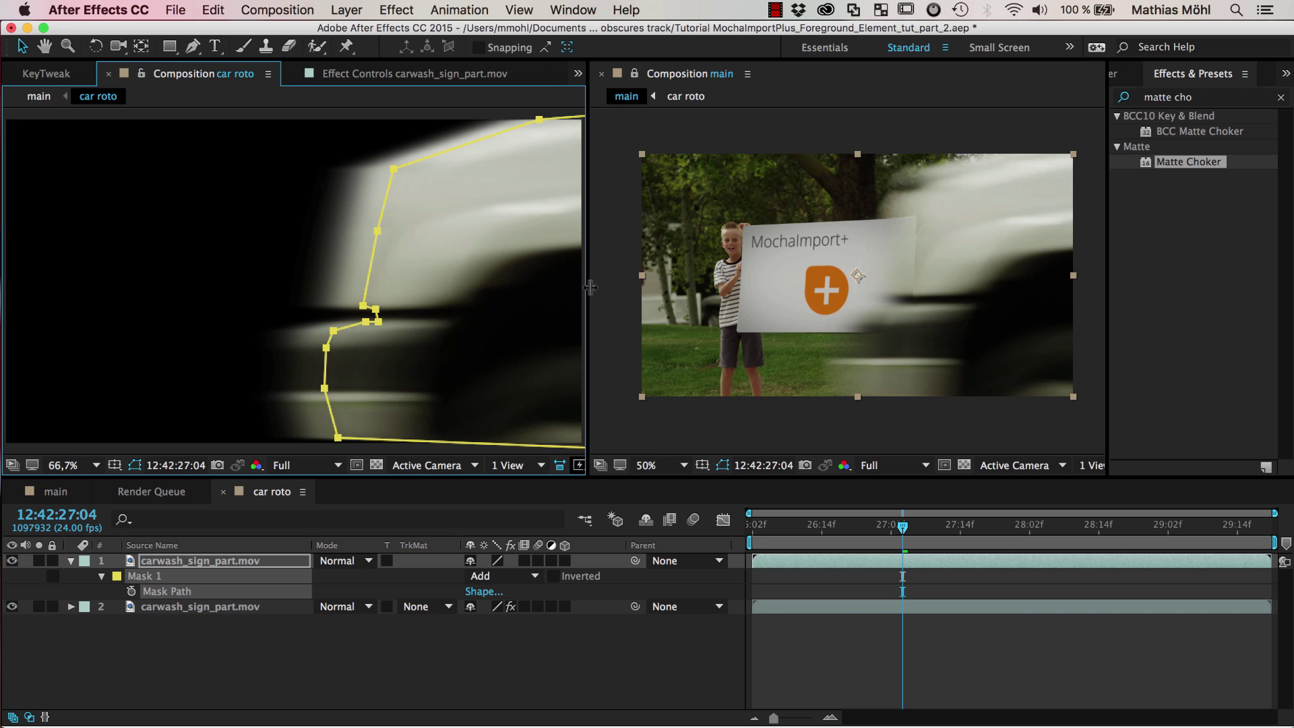
{"action": "left_click_drag", "start_coordinate": [589, 288], "coordinate": [832, 302]}
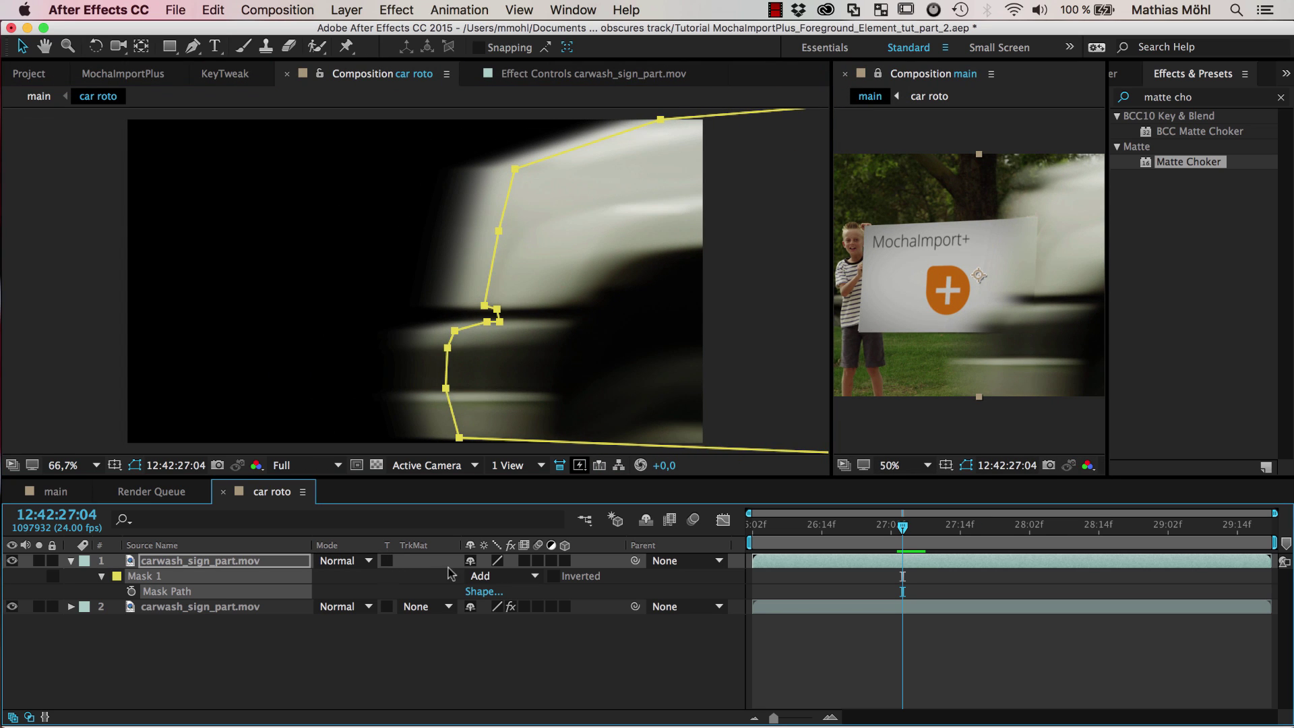
Step: Set the upper layer's Mask 1 mode to None and enable Mask Path keyframing at 12:42:27:04
{"action": "left_click", "coordinate": [502, 576]}
{"action": "left_click", "coordinate": [517, 596]}
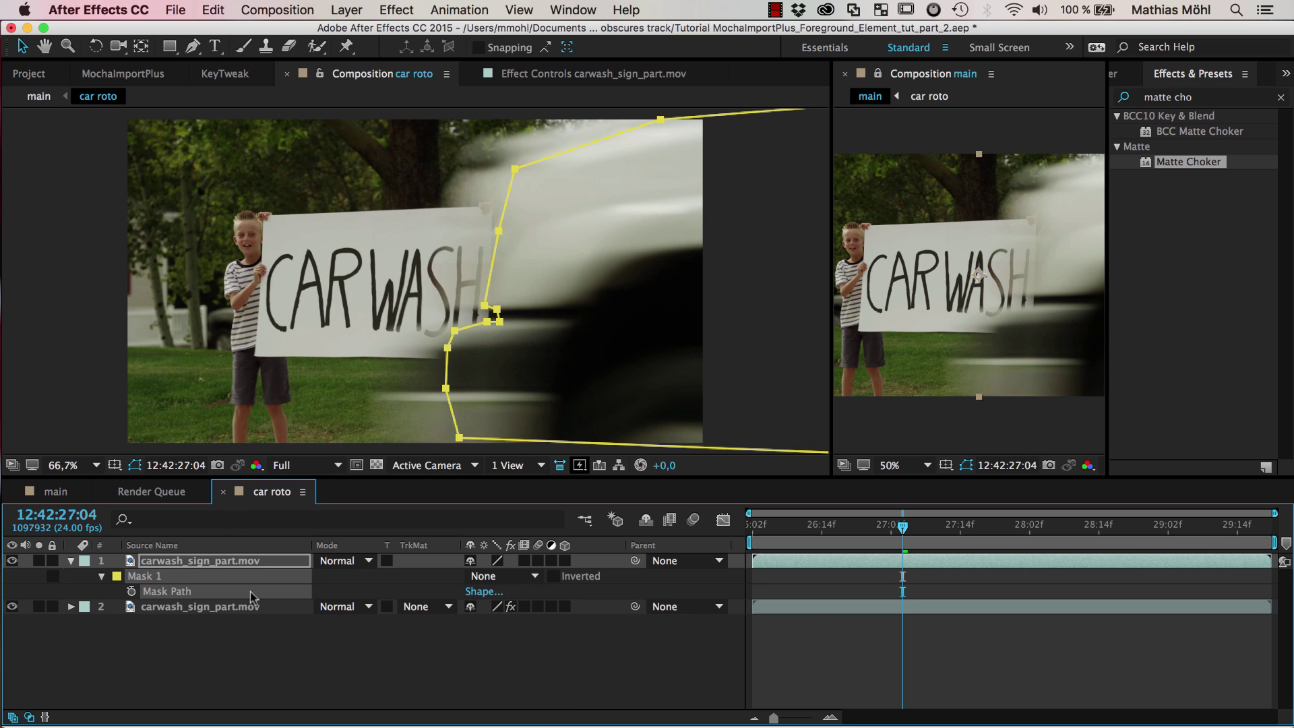
{"action": "left_click", "coordinate": [132, 591]}
Step: Keyframe the whole mask frame by frame from 12:42:27:05 to 12:42:27:08, shifting it along with the car's front edge
{"action": "key", "text": "Page_Down"}
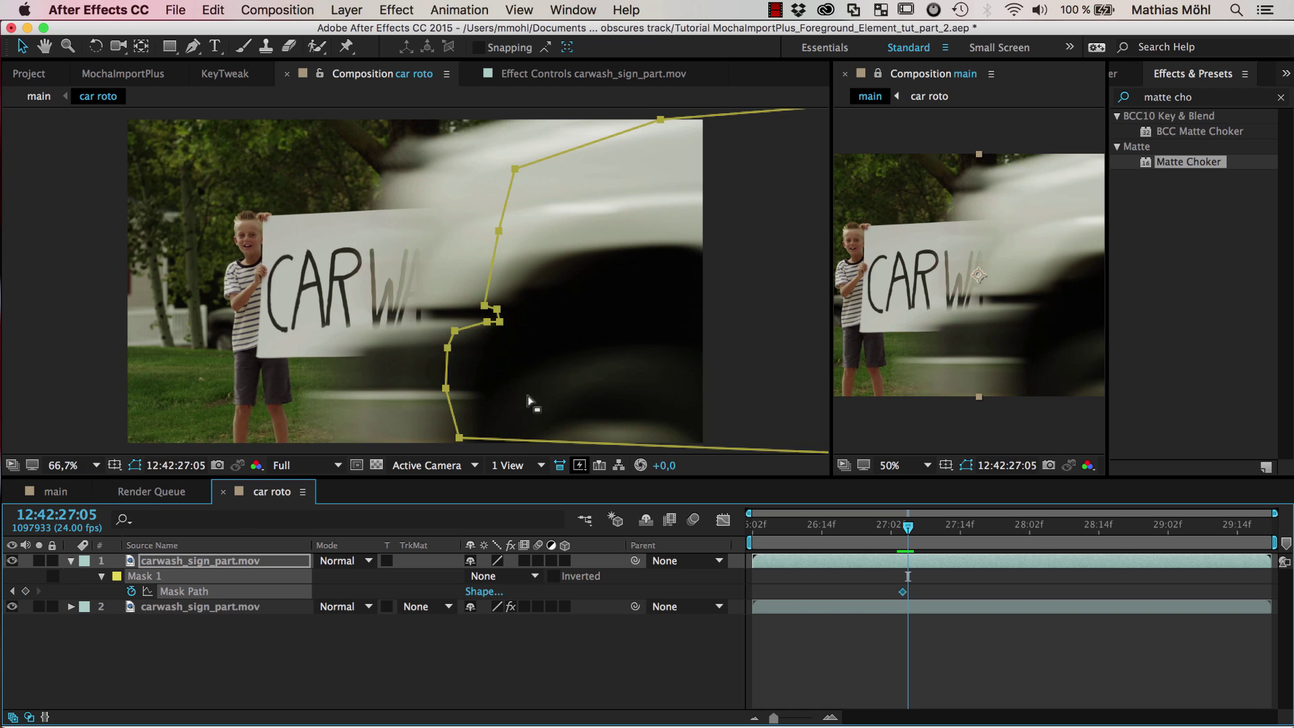
{"action": "left_click_drag", "start_coordinate": [491, 327], "coordinate": [437, 324]}
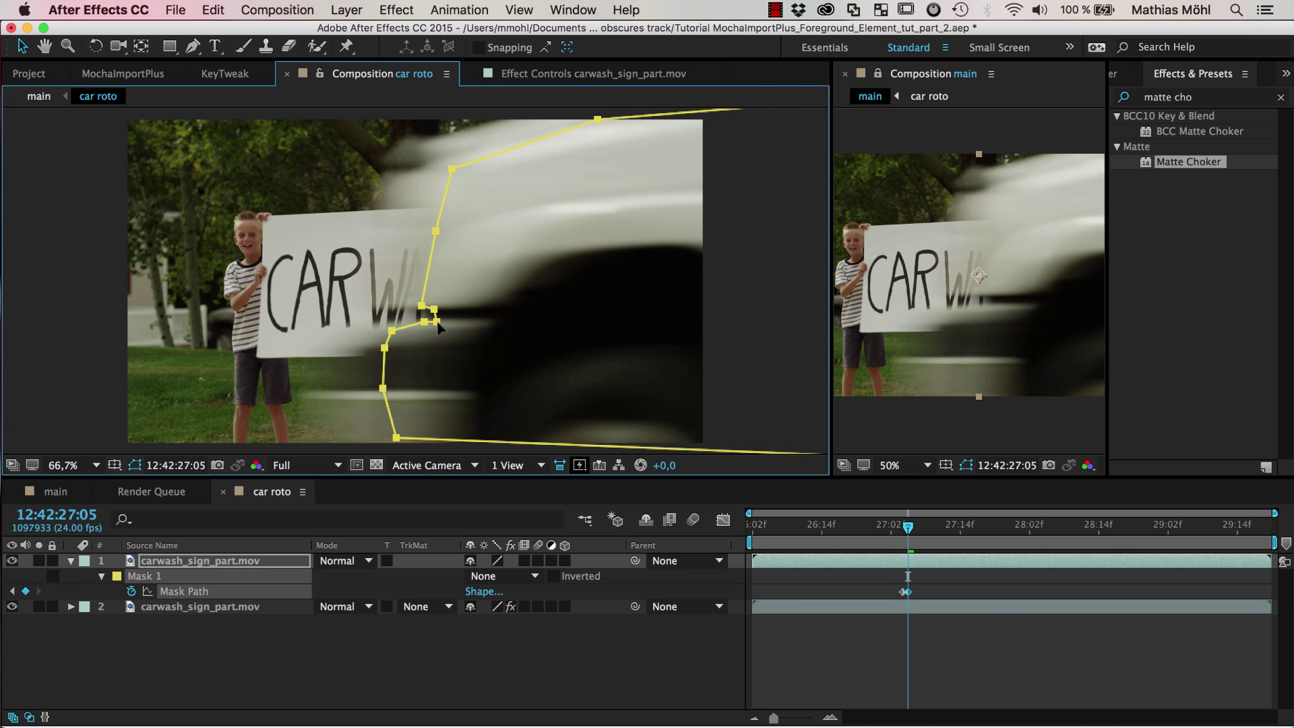
{"action": "key", "text": "Page_Down"}
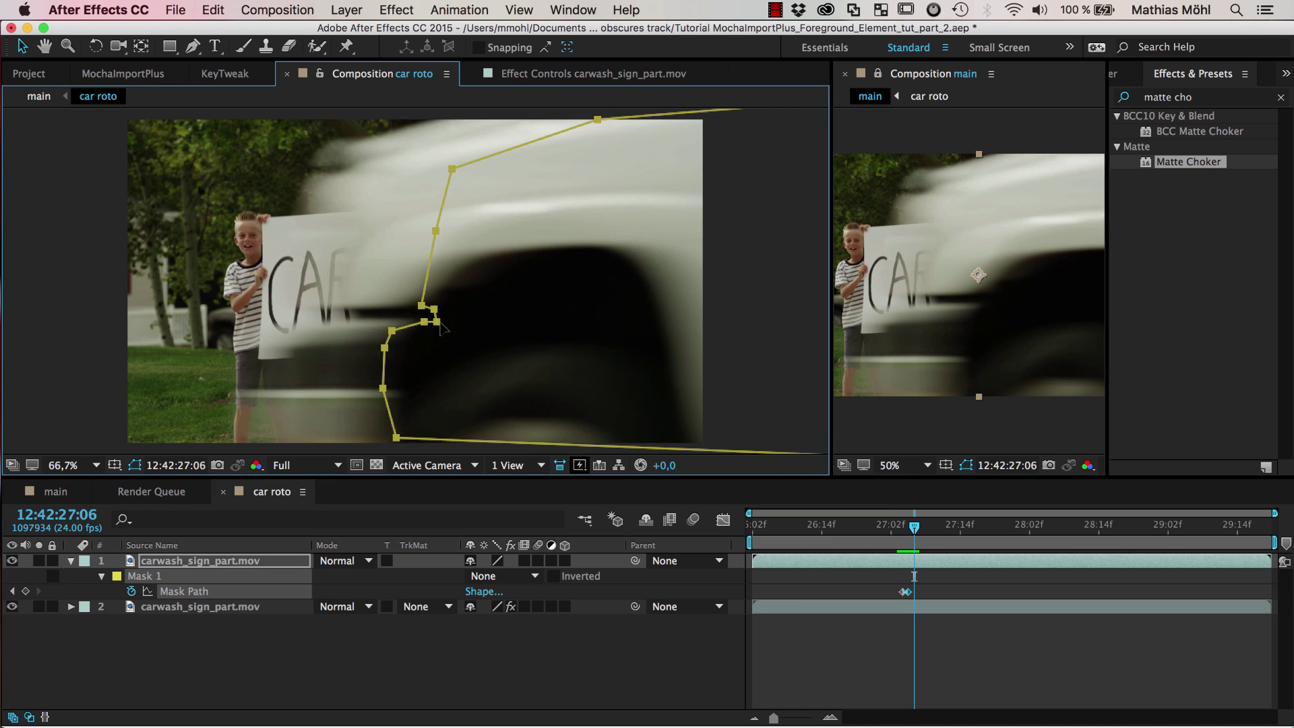
{"action": "left_click_drag", "start_coordinate": [437, 325], "coordinate": [368, 323]}
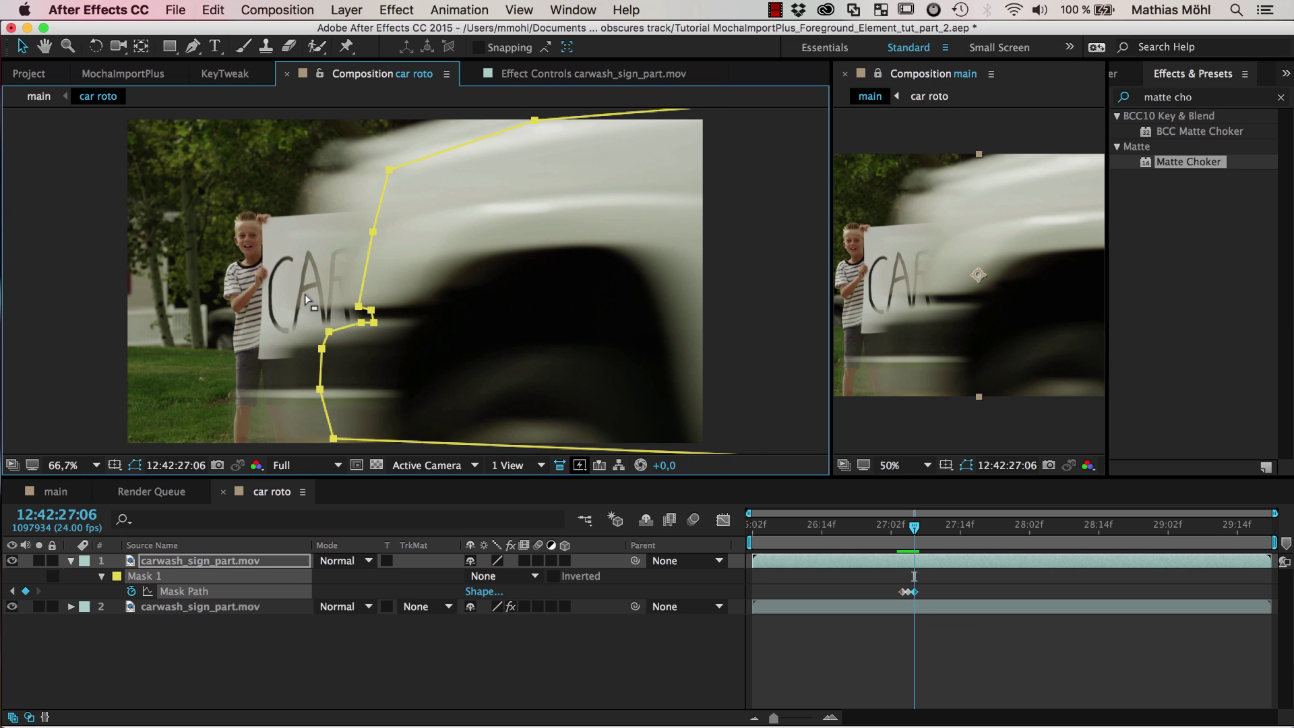
{"action": "key", "text": "Page_Down"}
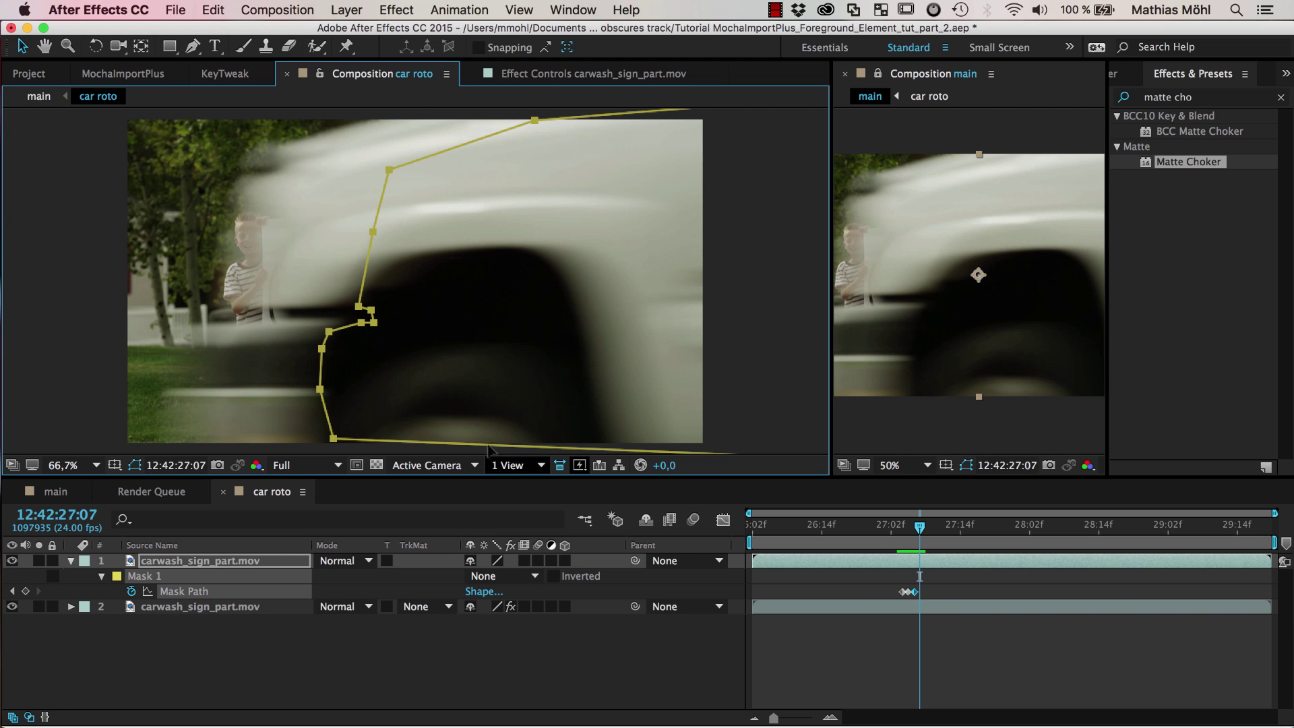
{"action": "left_click_drag", "start_coordinate": [376, 324], "coordinate": [217, 324]}
{"action": "key", "text": "Page_Down"}
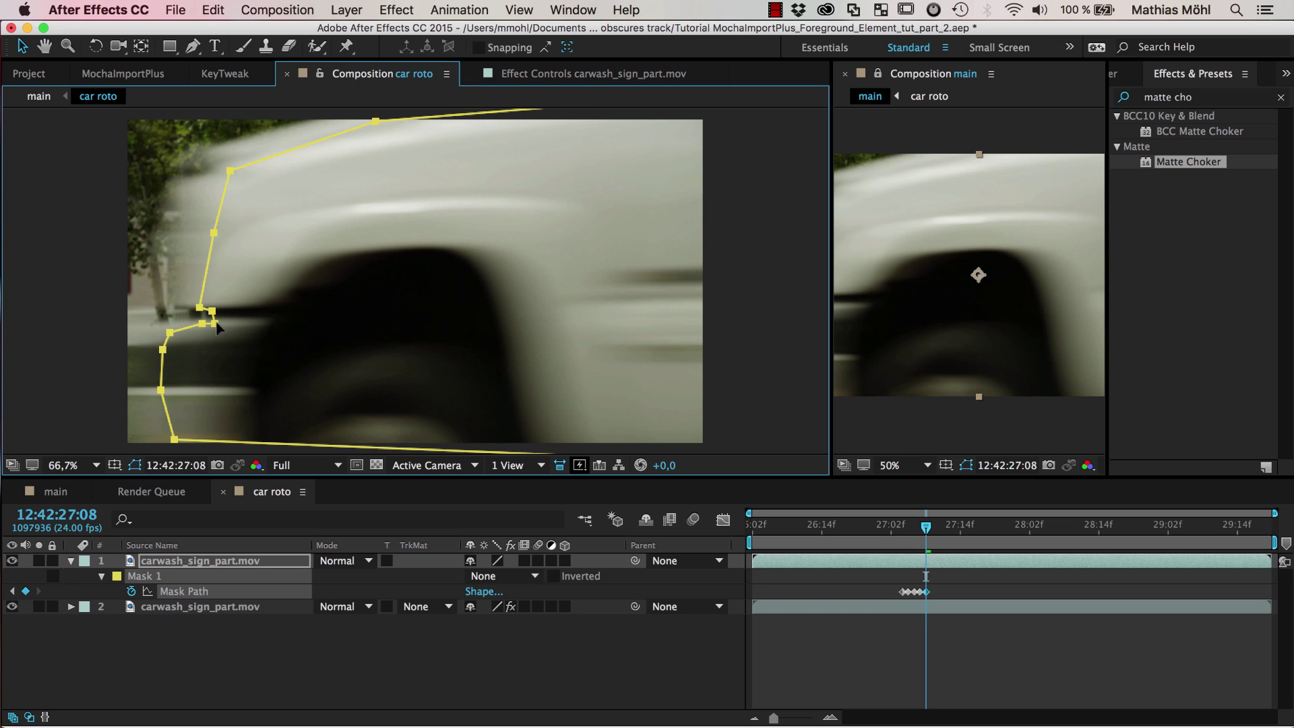
Step: Set the upper layer's Mask 1 mode to Add and return the playhead to the first mask keyframe at 12:42:27:04
{"action": "left_click", "coordinate": [502, 576]}
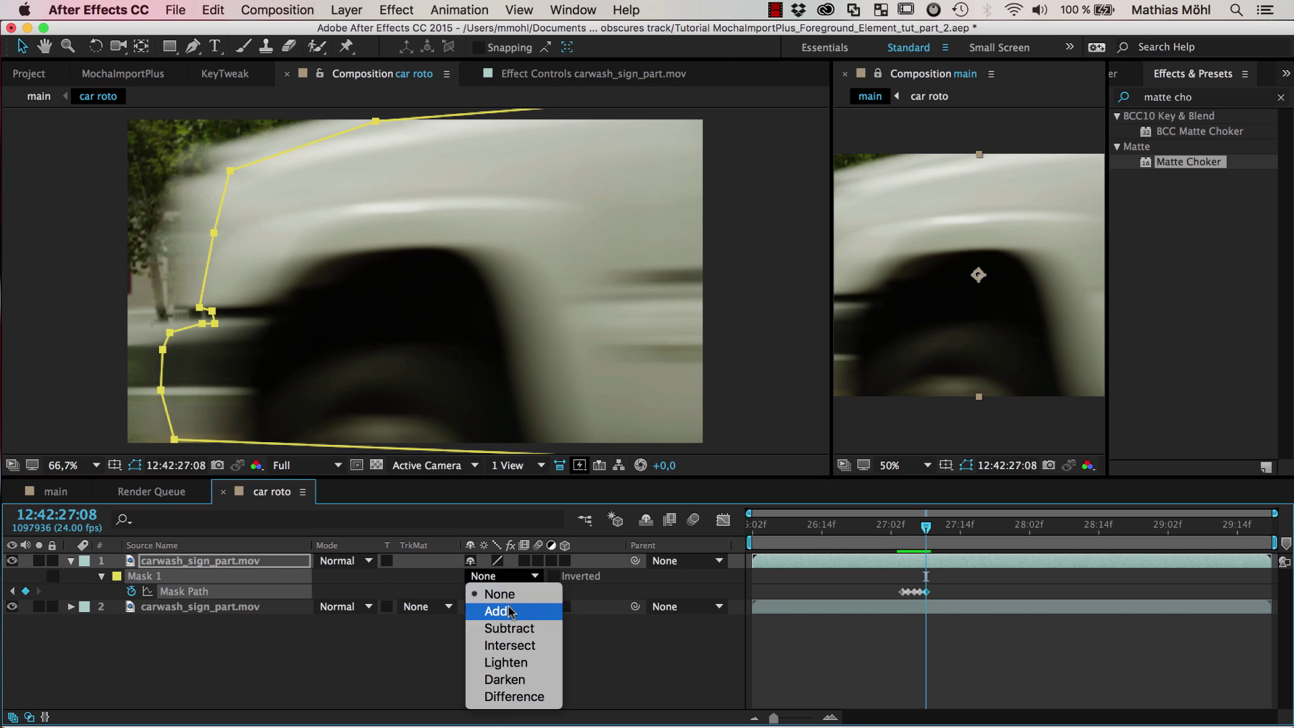
{"action": "left_click", "coordinate": [510, 611]}
{"action": "left_click", "coordinate": [904, 529]}
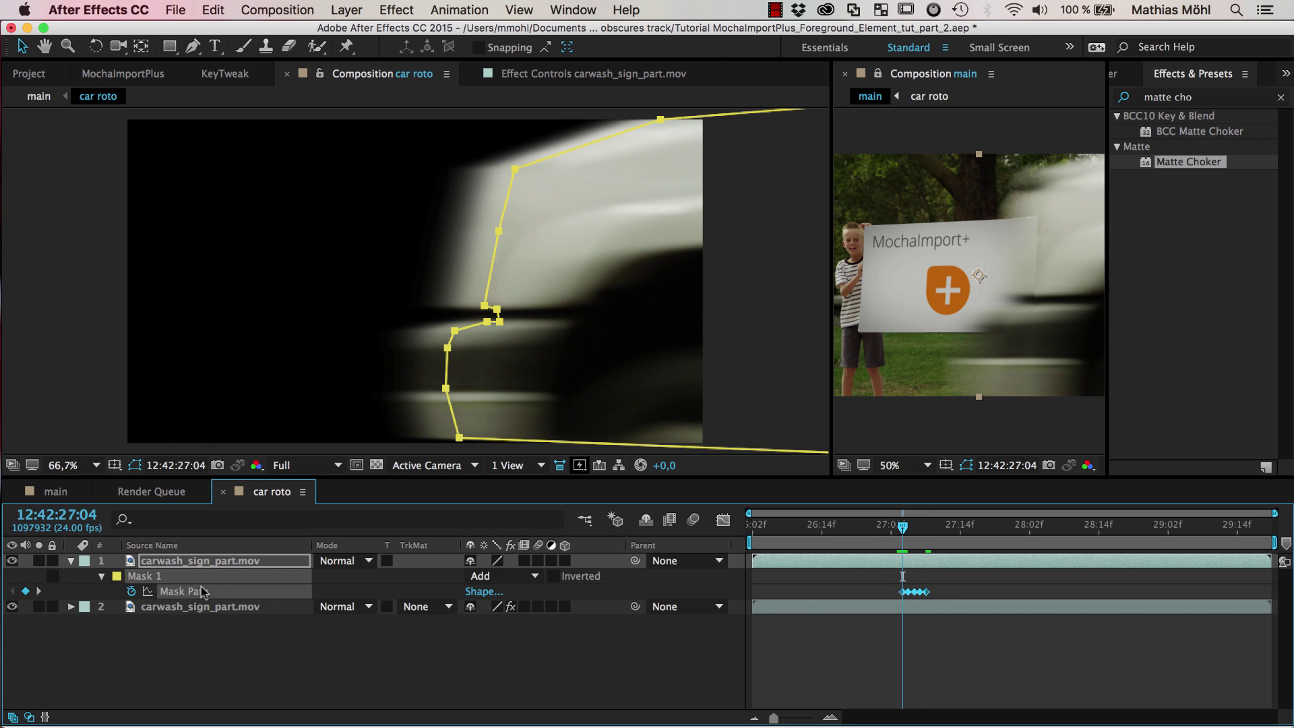
Step: Copy the upper layer's animated Mask Path and paste its keyframes onto the Mask Path of the lower carwash_sign_part.mov layer
{"action": "left_click", "coordinate": [211, 11]}
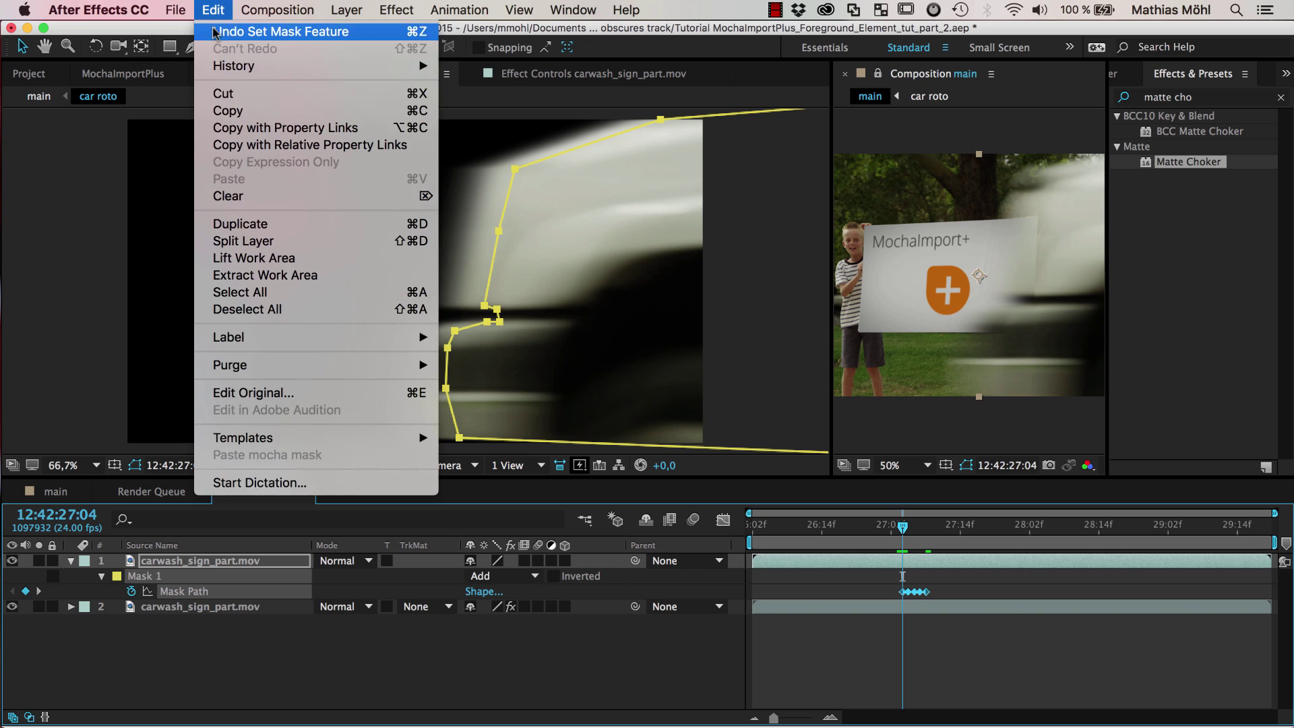
{"action": "left_click", "coordinate": [228, 111]}
{"action": "left_click", "coordinate": [164, 606]}
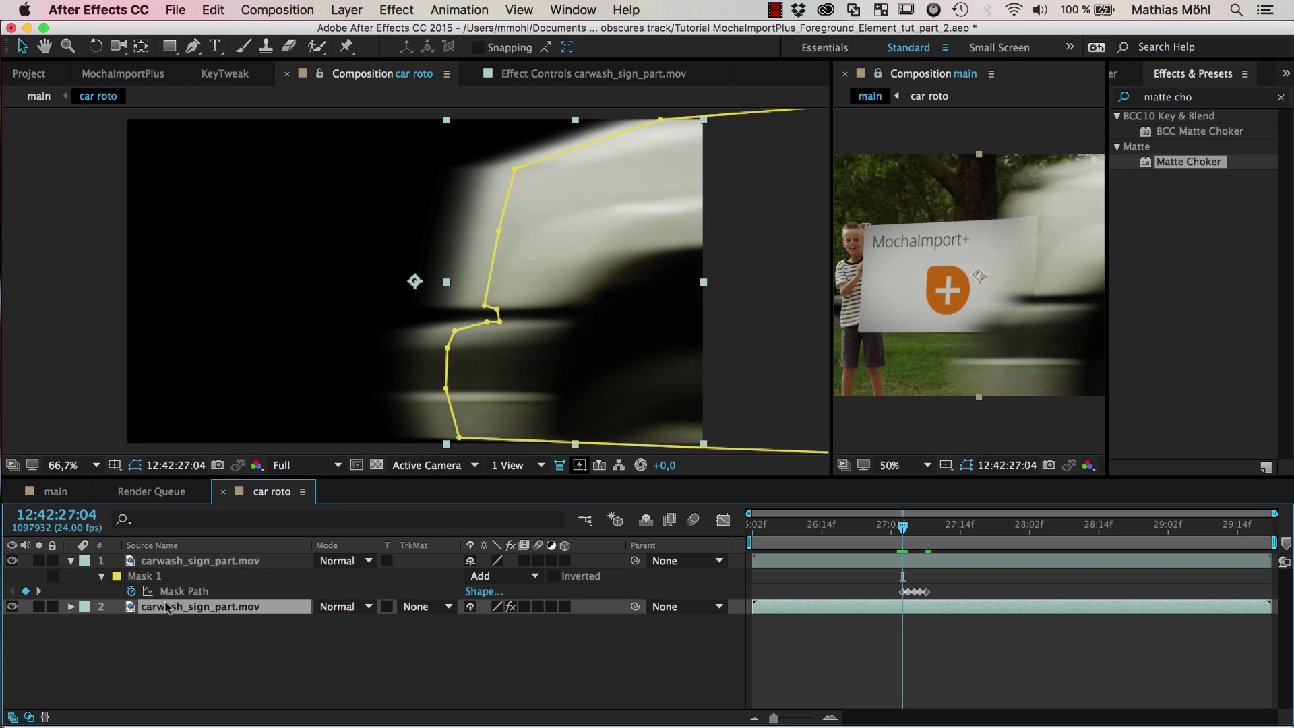
{"action": "key", "text": "super+v"}
{"action": "left_click", "coordinate": [165, 636]}
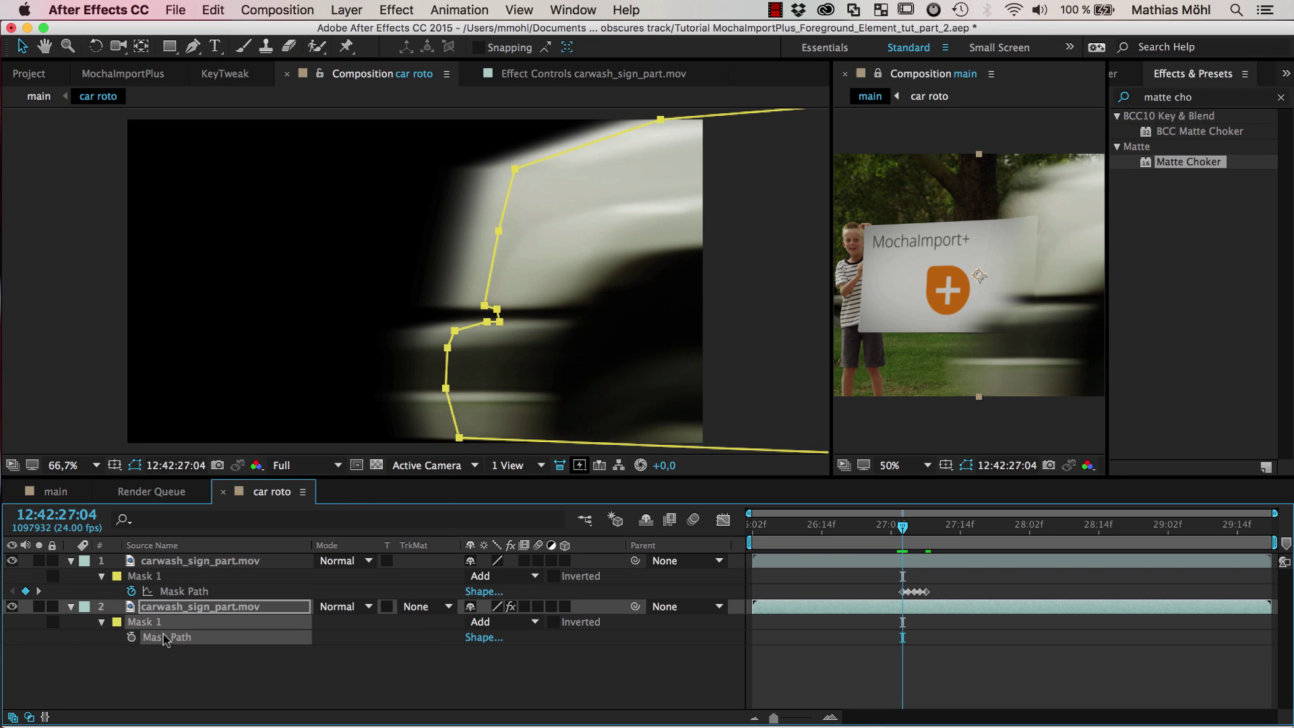
{"action": "left_click", "coordinate": [213, 10]}
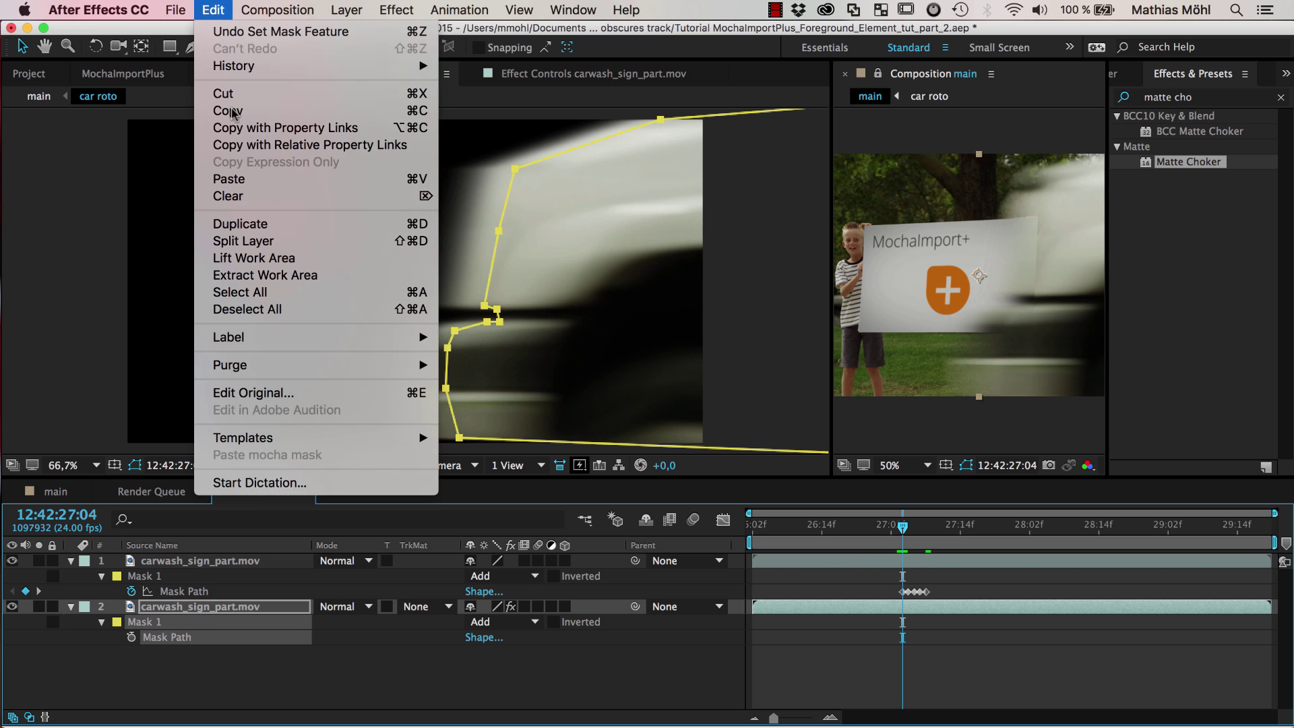
{"action": "left_click", "coordinate": [228, 178]}
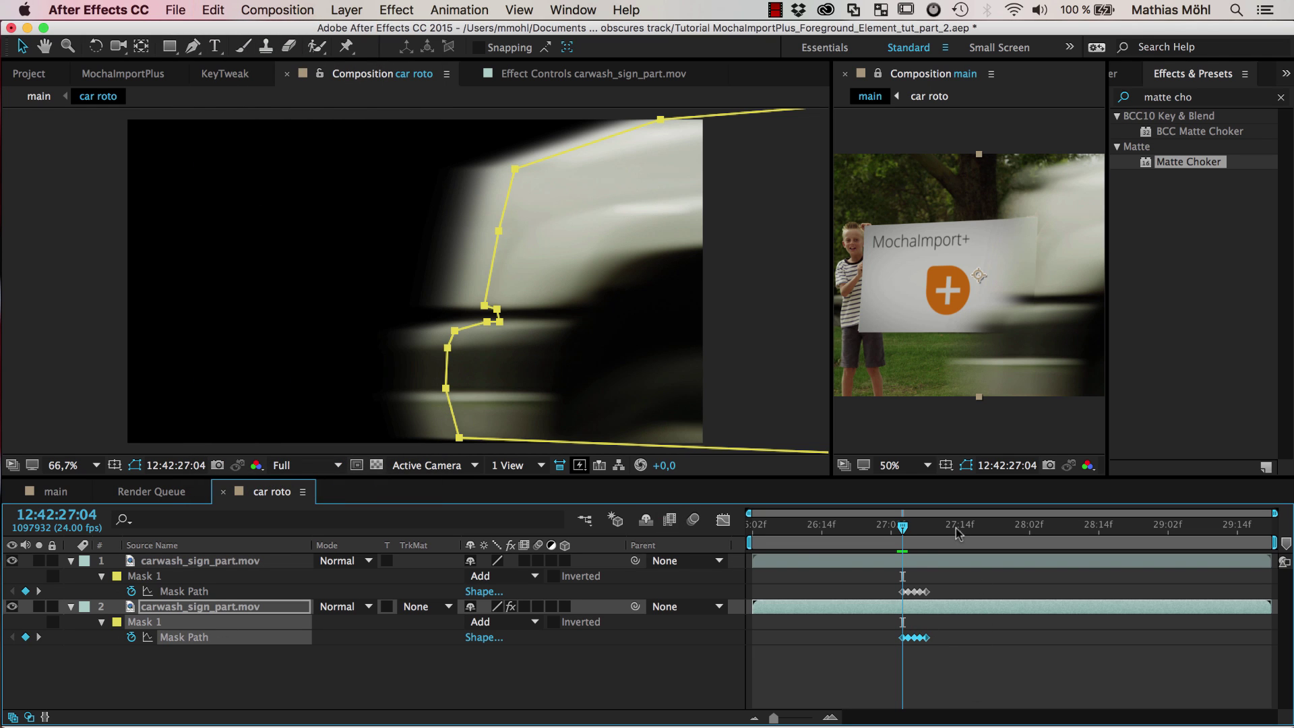
Step: Return to the main composition, widen its view and check frame by frame how the car covers the sign from 12:42:27:04 to 12:42:27:06
{"action": "left_click", "coordinate": [56, 491]}
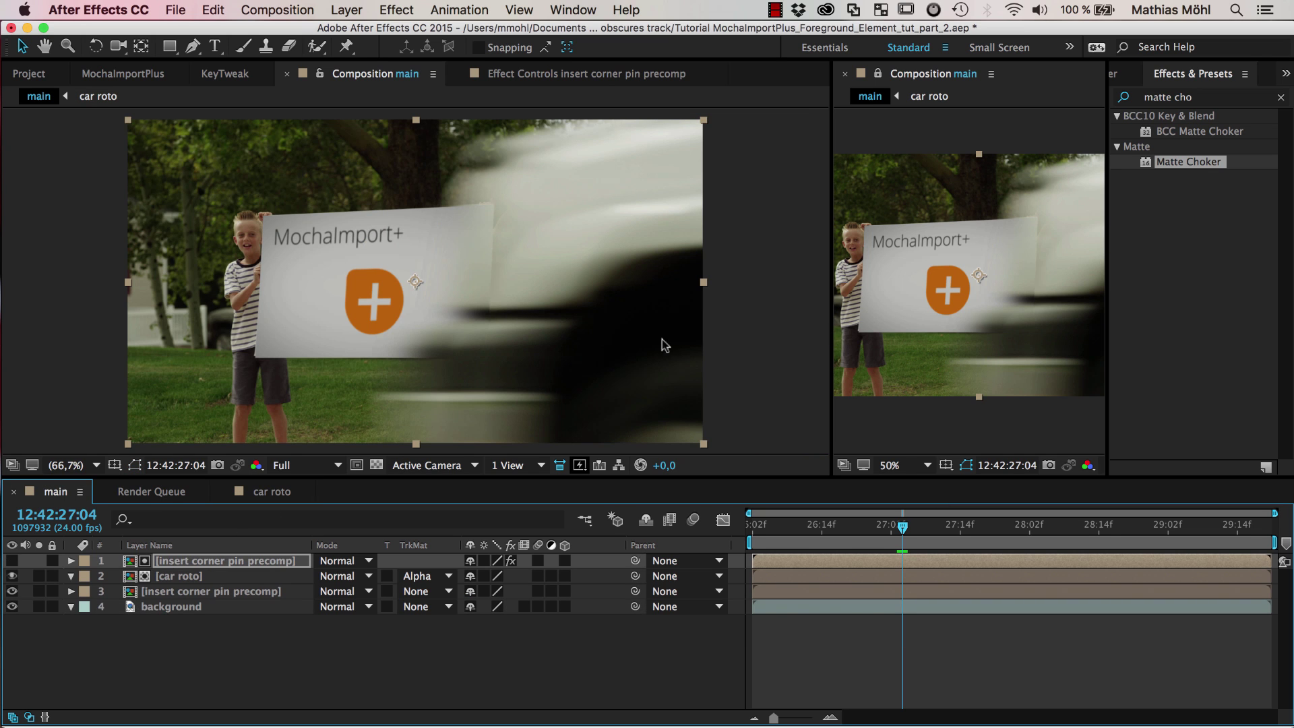
{"action": "left_click_drag", "start_coordinate": [831, 277], "coordinate": [908, 277]}
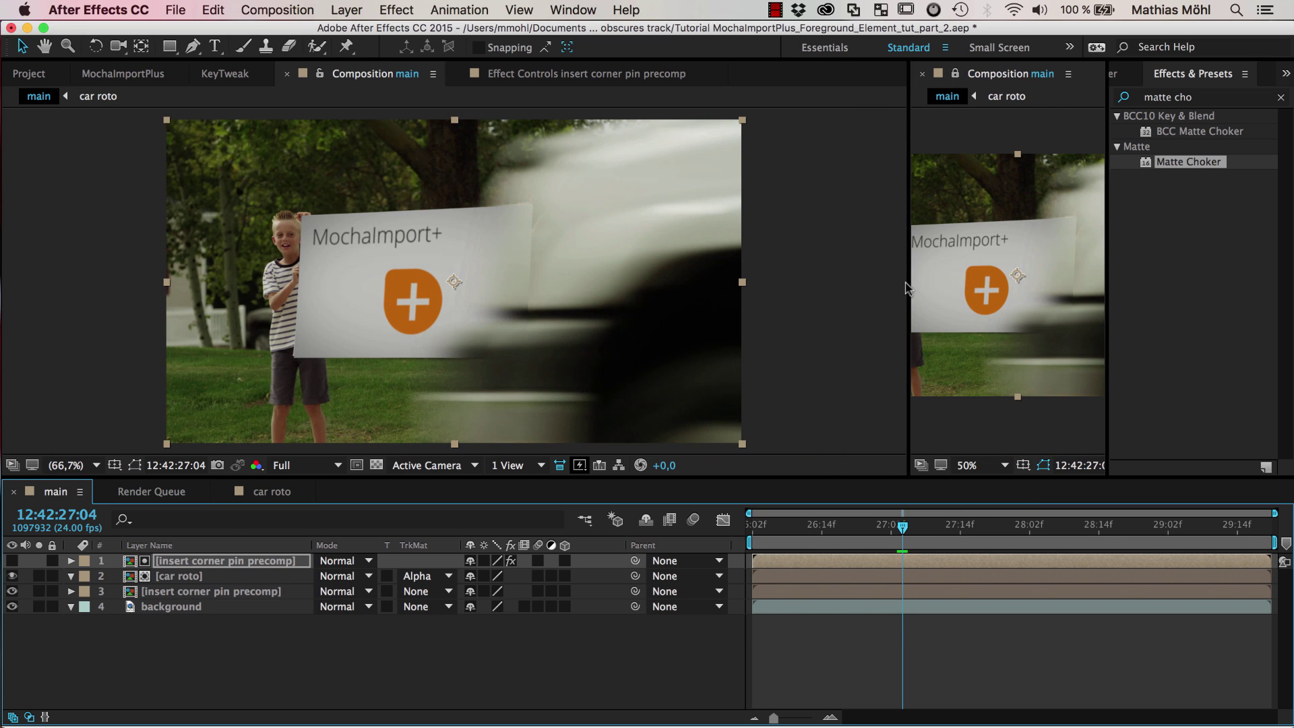
{"action": "key", "text": "space"}
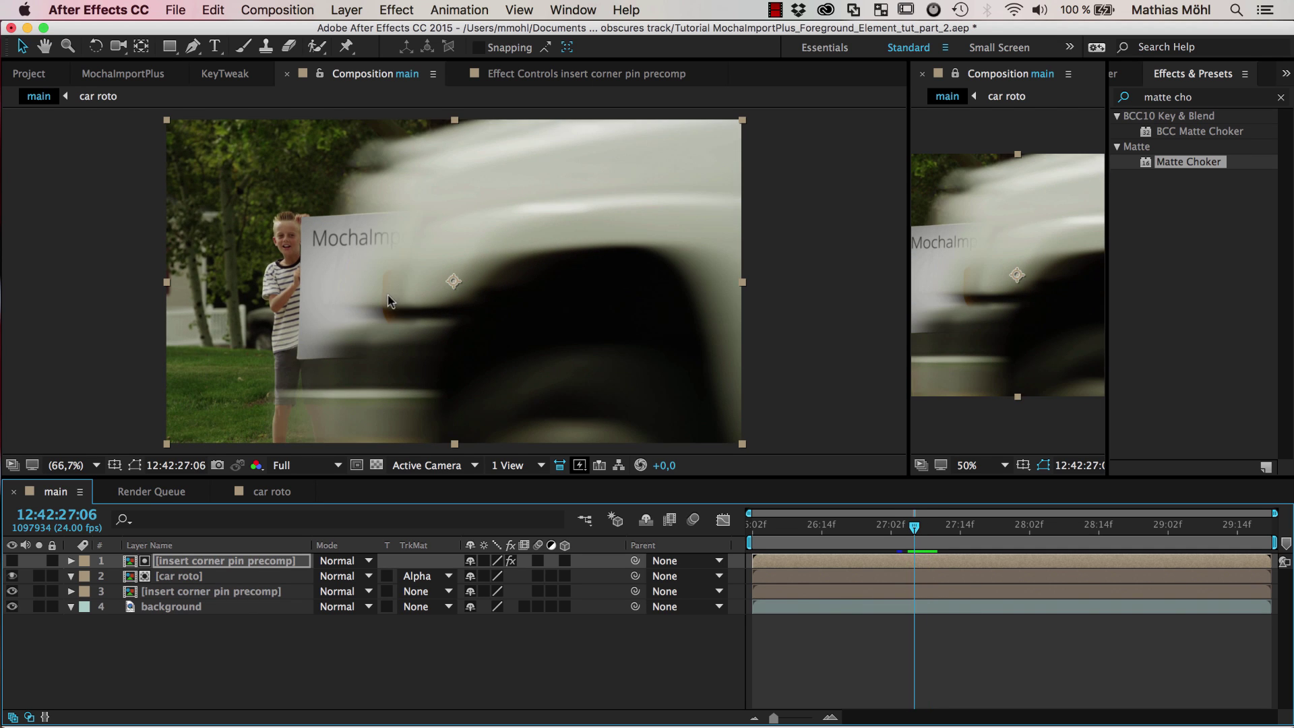
{"action": "key", "text": "Page_Up"}
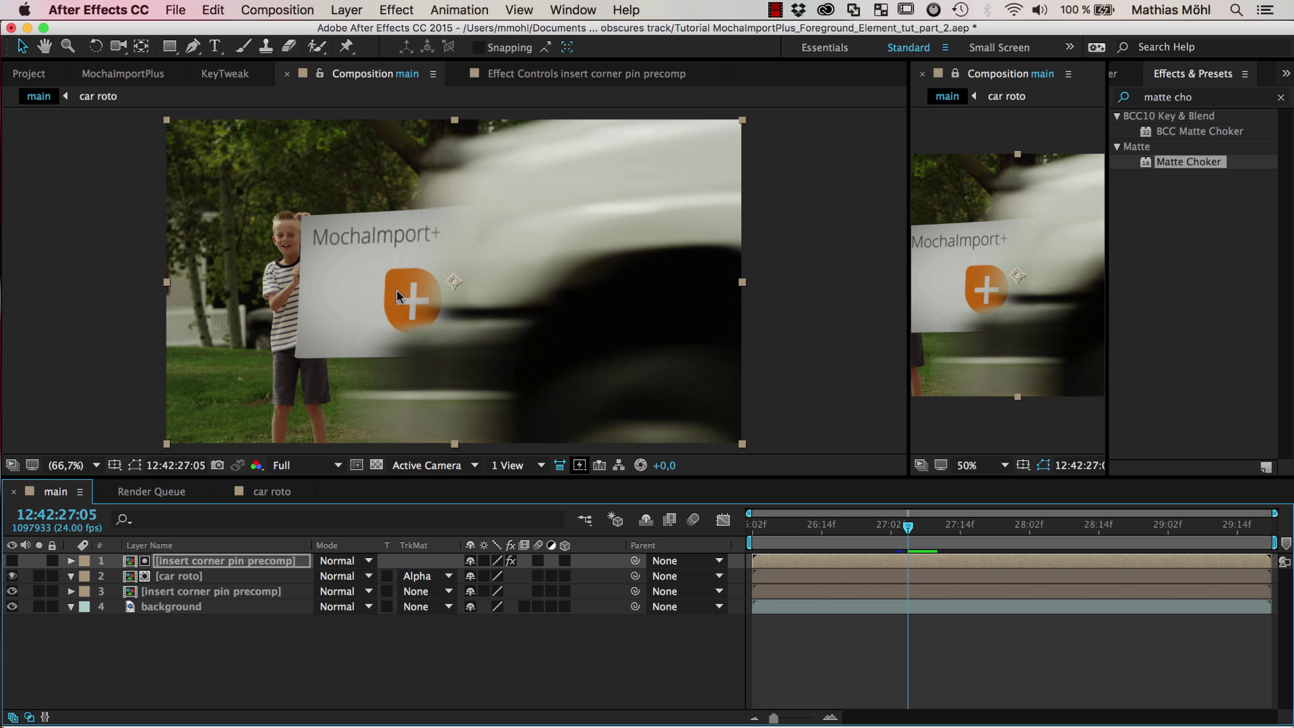
{"action": "key", "text": "Page_Up"}
{"action": "key", "text": "Page_Down"}
{"action": "key", "text": "Page_Down"}
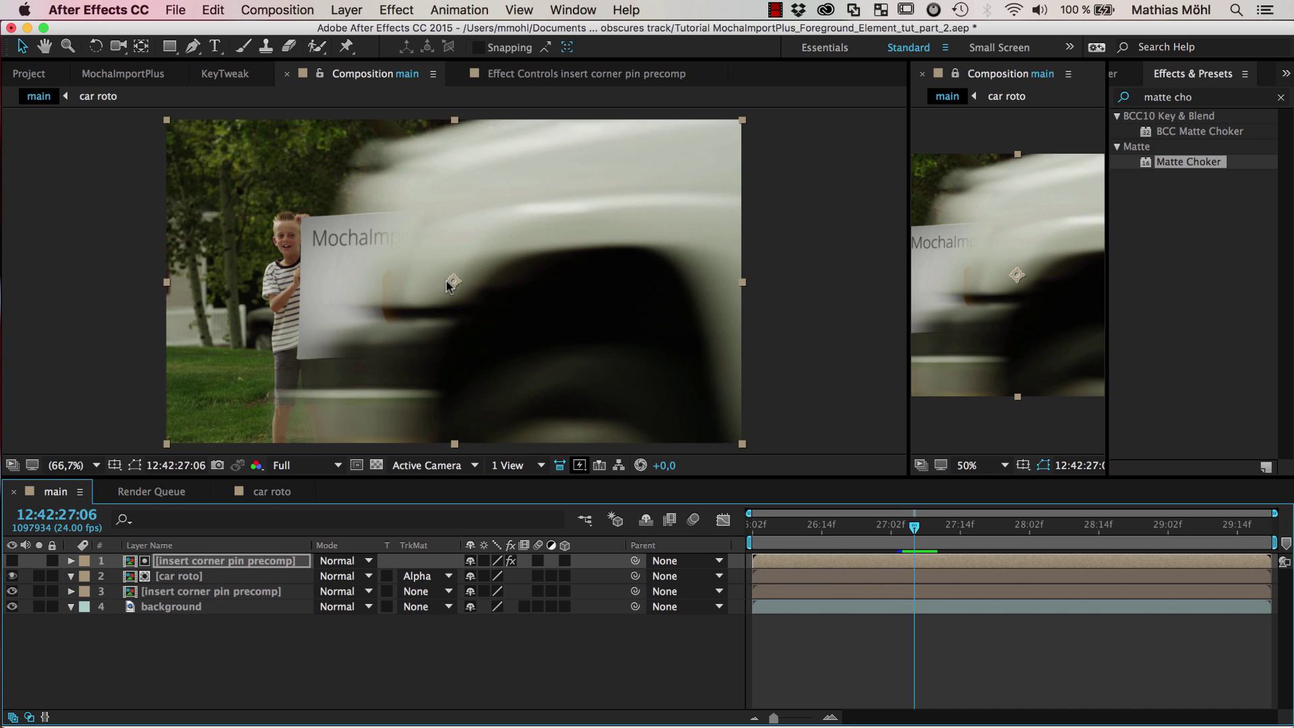
{"action": "key", "text": "Page_Up"}
{"action": "key", "text": "Page_Up"}
{"action": "key", "text": "Page_Down"}
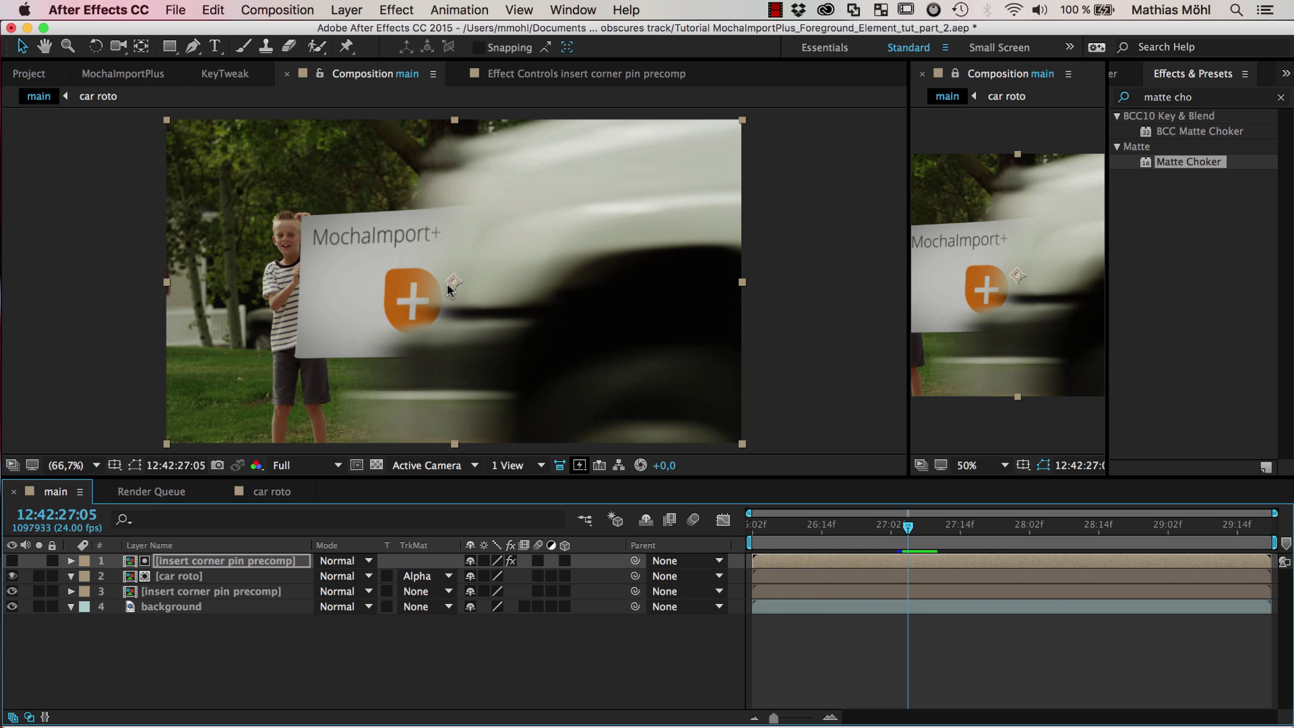
{"action": "key", "text": "Page_Down"}
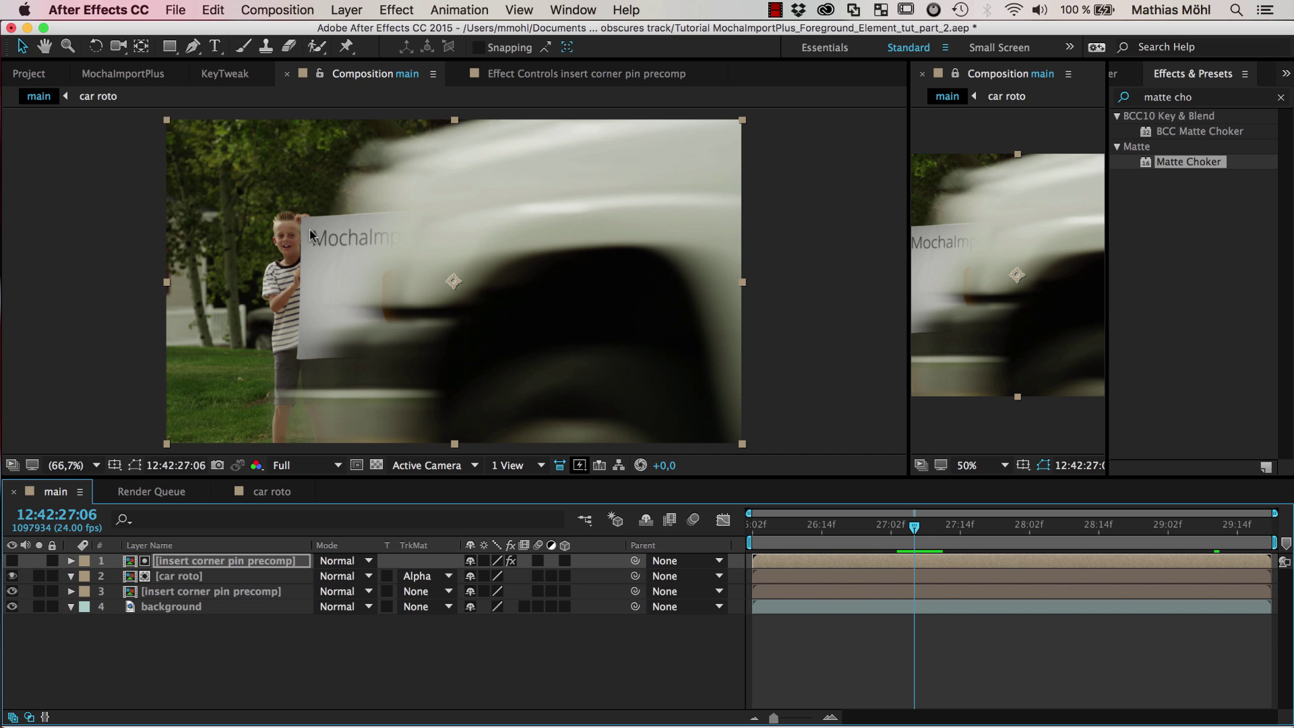
Step: Toggle the lower insert corner pin precomp's visibility to compare the inserted sign with the original at 12:42:27:06
{"action": "left_click", "coordinate": [12, 591]}
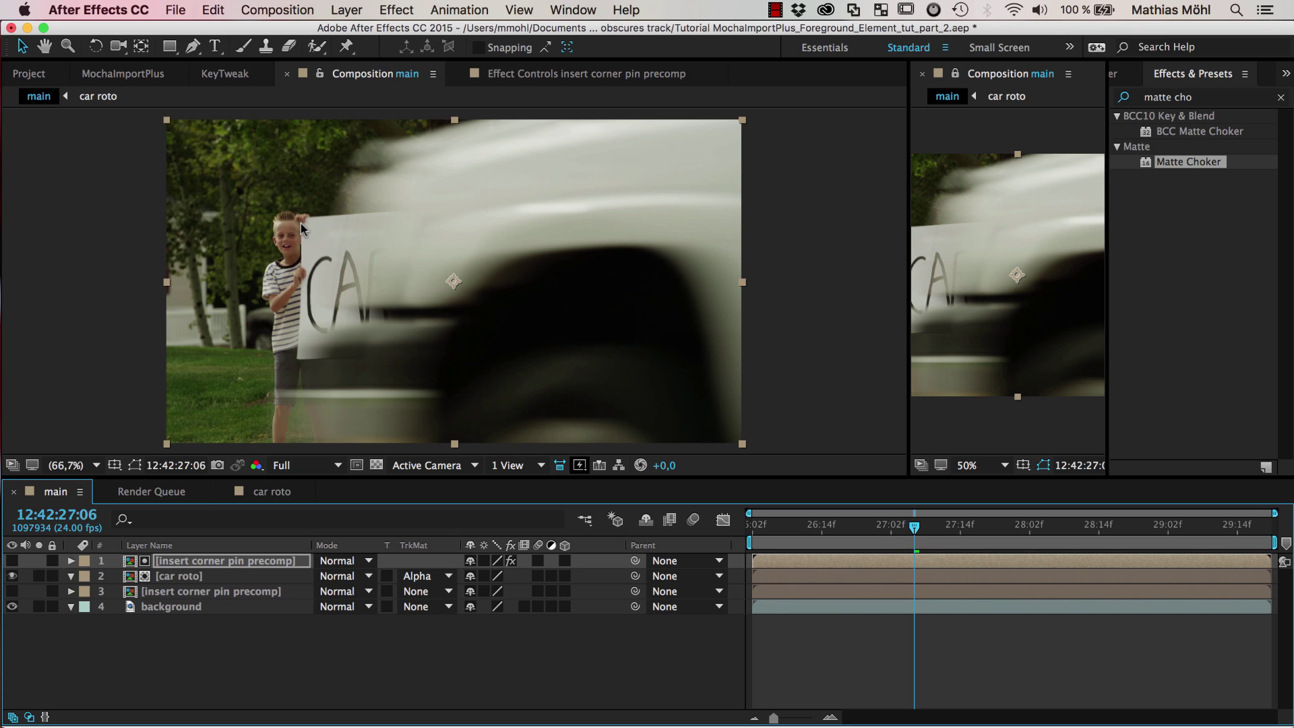
{"action": "left_click", "coordinate": [12, 591]}
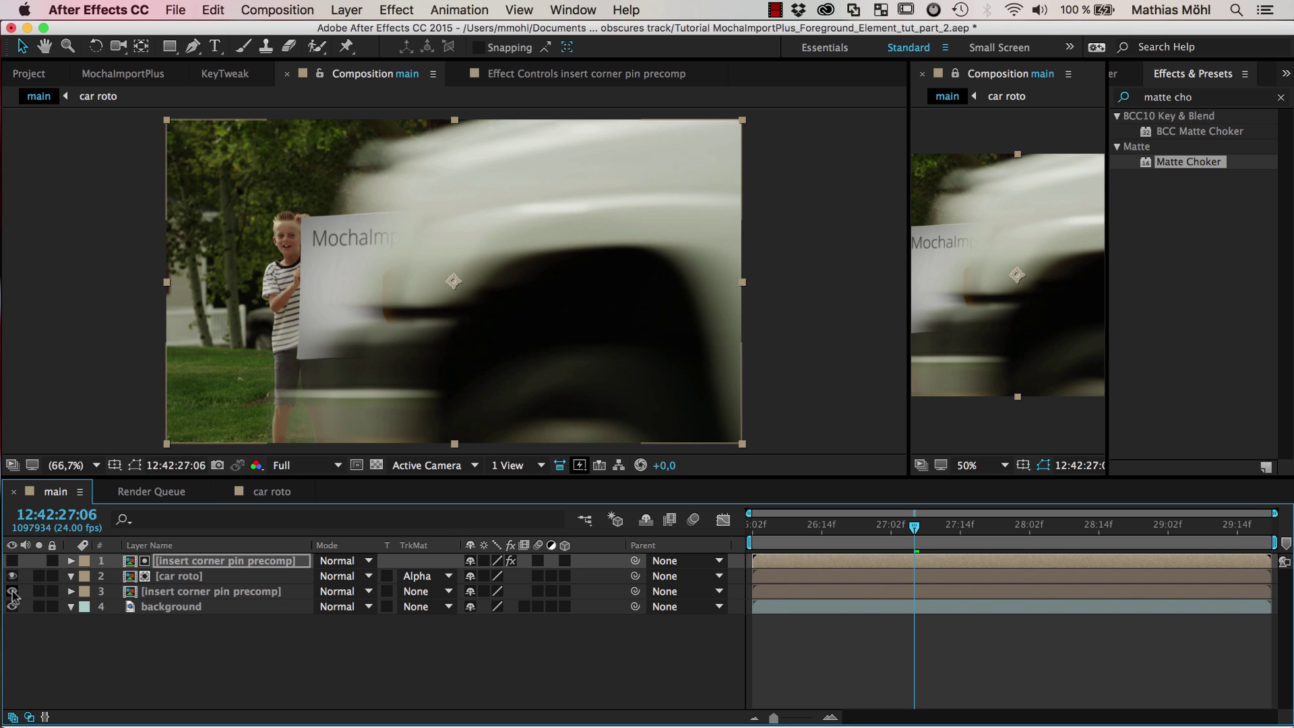
{"action": "left_click", "coordinate": [12, 591]}
{"action": "left_click", "coordinate": [12, 591]}
{"action": "left_click", "coordinate": [12, 590]}
{"action": "left_click", "coordinate": [12, 591]}
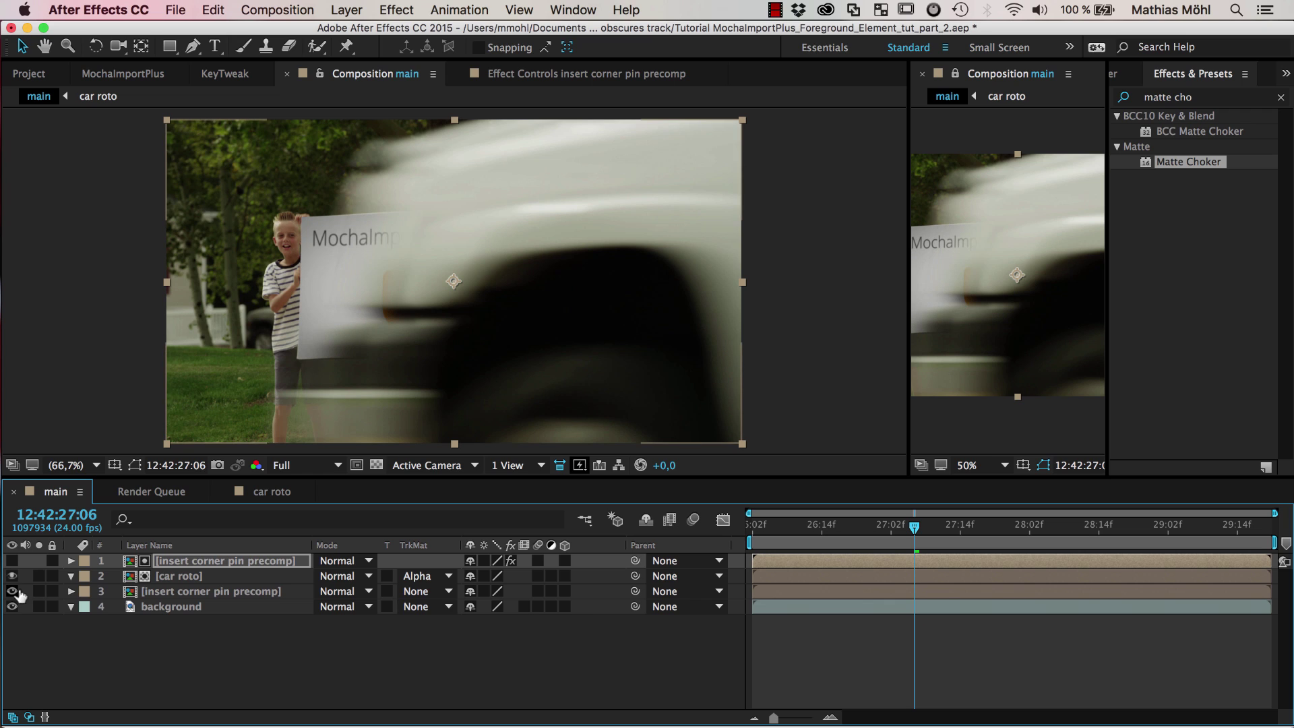